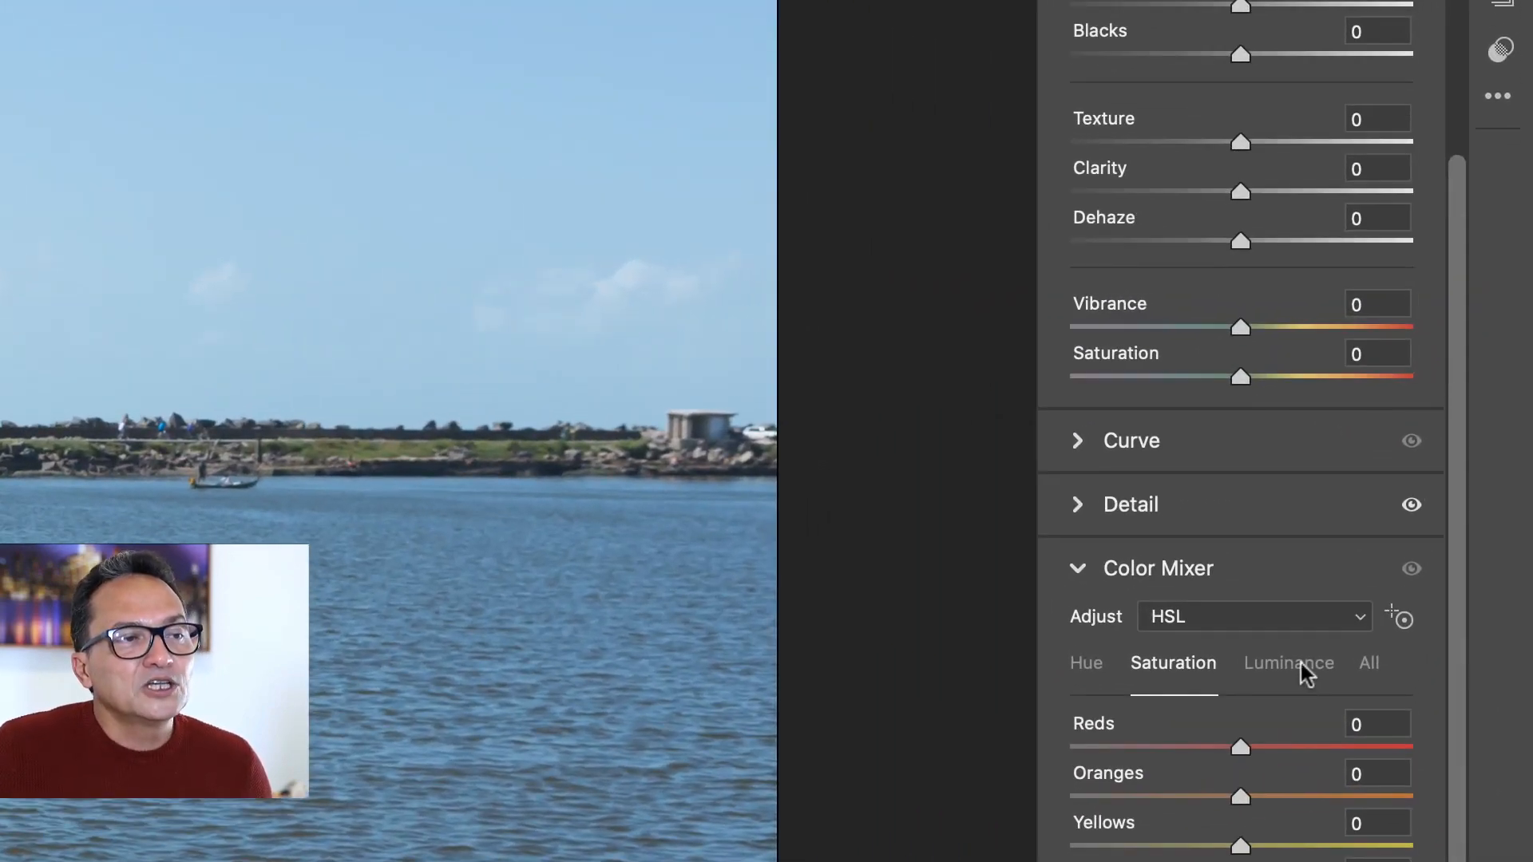
Raise the Color Mixer luminance of Aquas to +89 and of Blues to +84.
click(1452, 429)
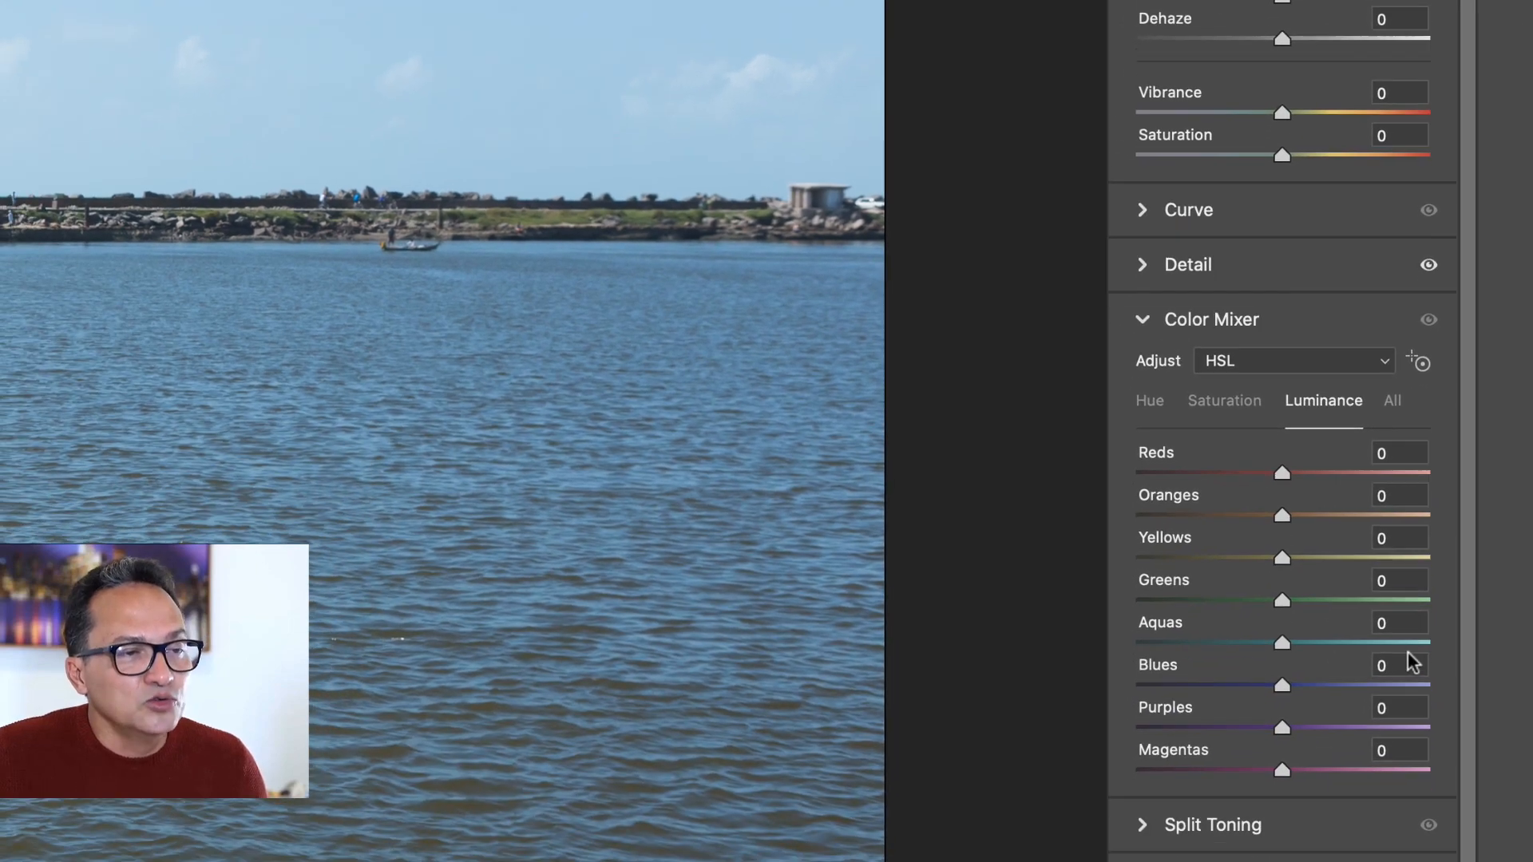
click(1410, 644)
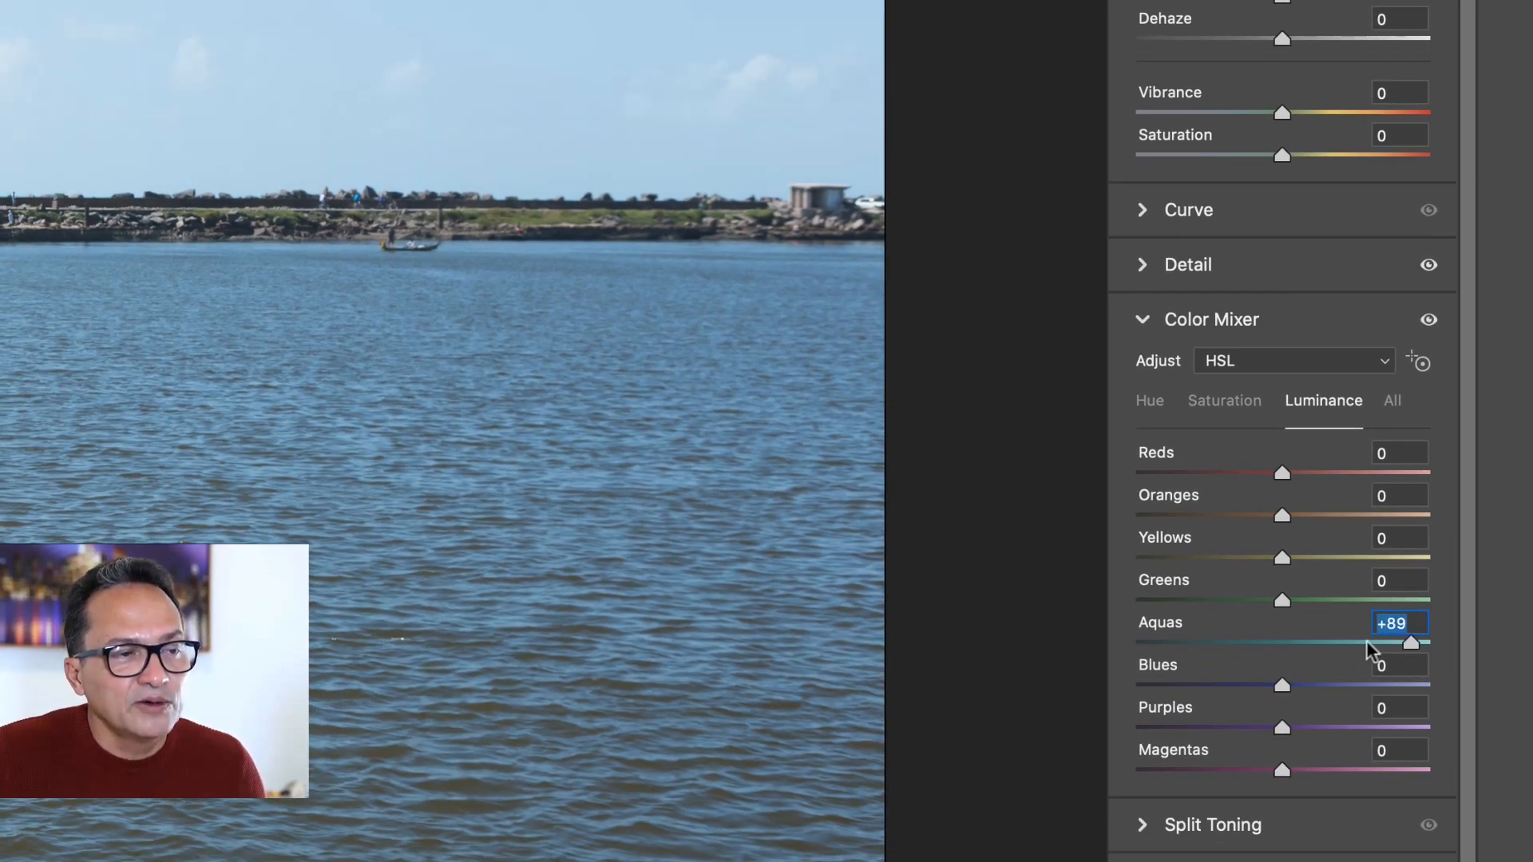
click(1403, 685)
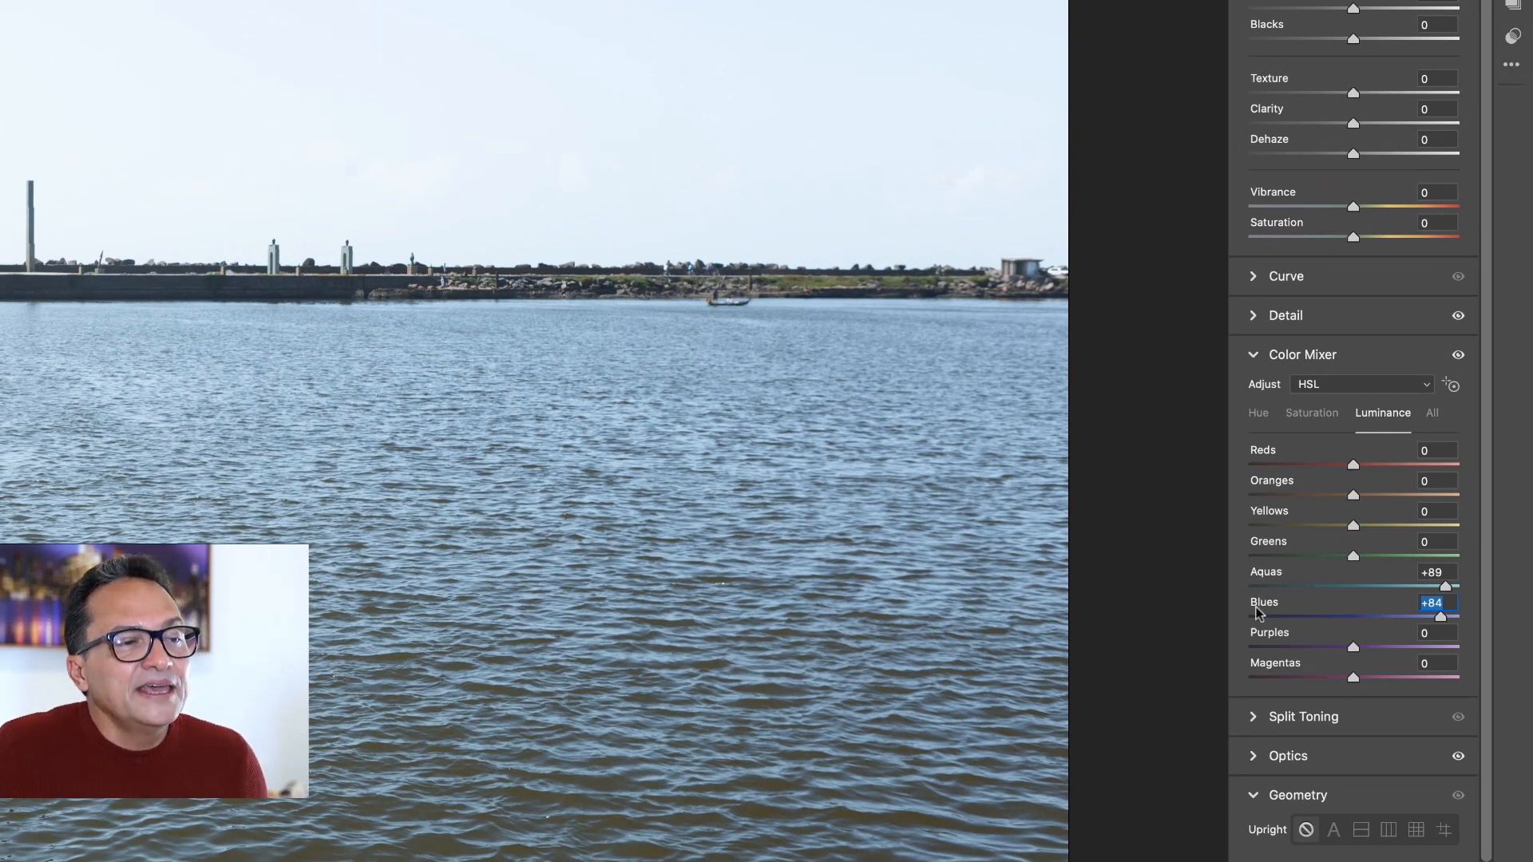
Lower the luminance of Greens and Yellows to -69 and Oranges to -77, and darken the Reds strongly as well.
click(1283, 555)
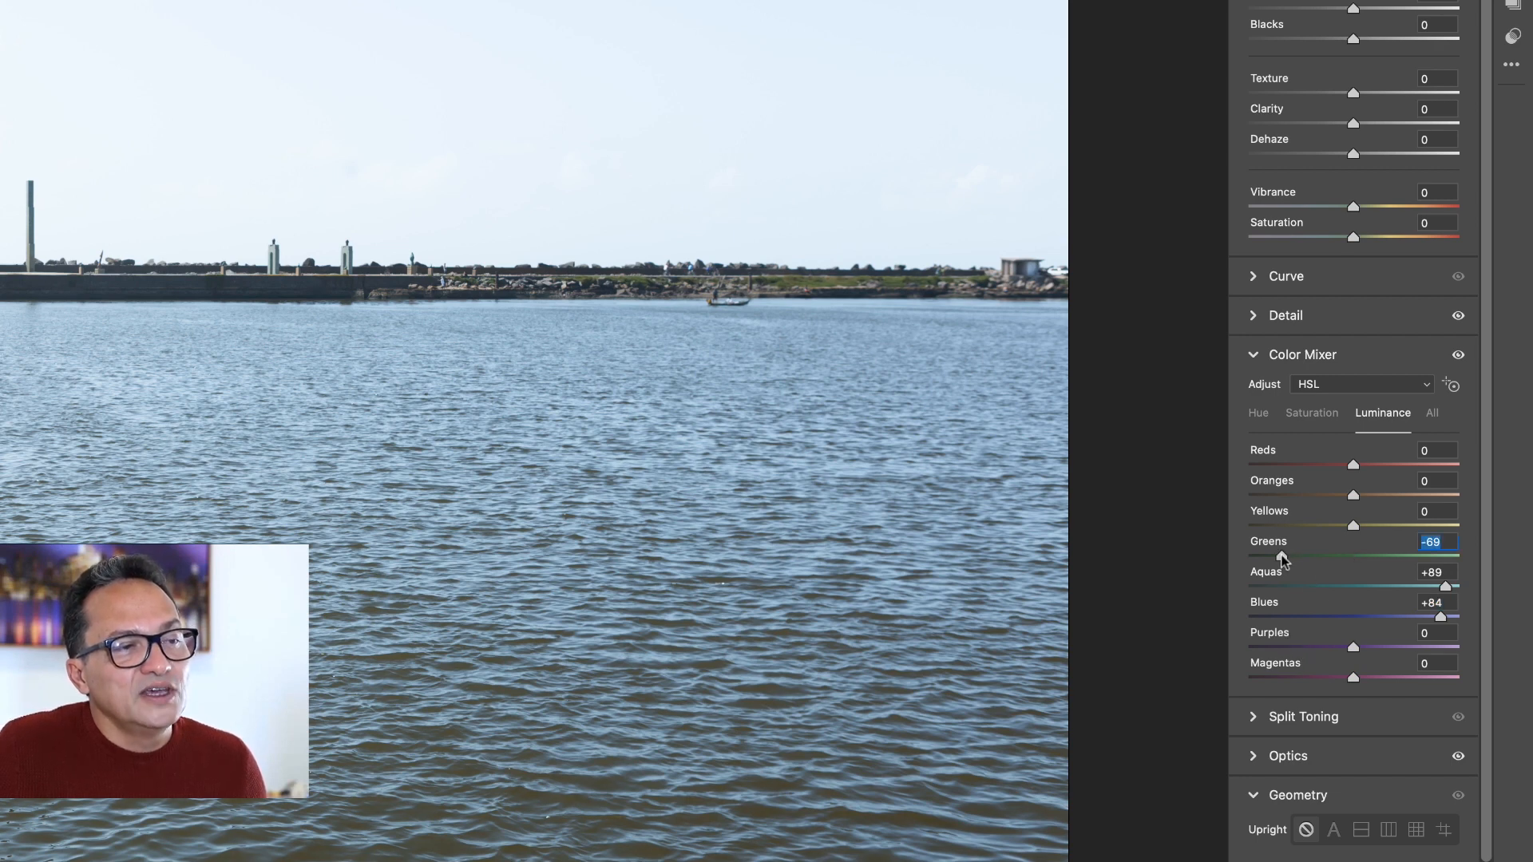
click(1281, 525)
click(1273, 494)
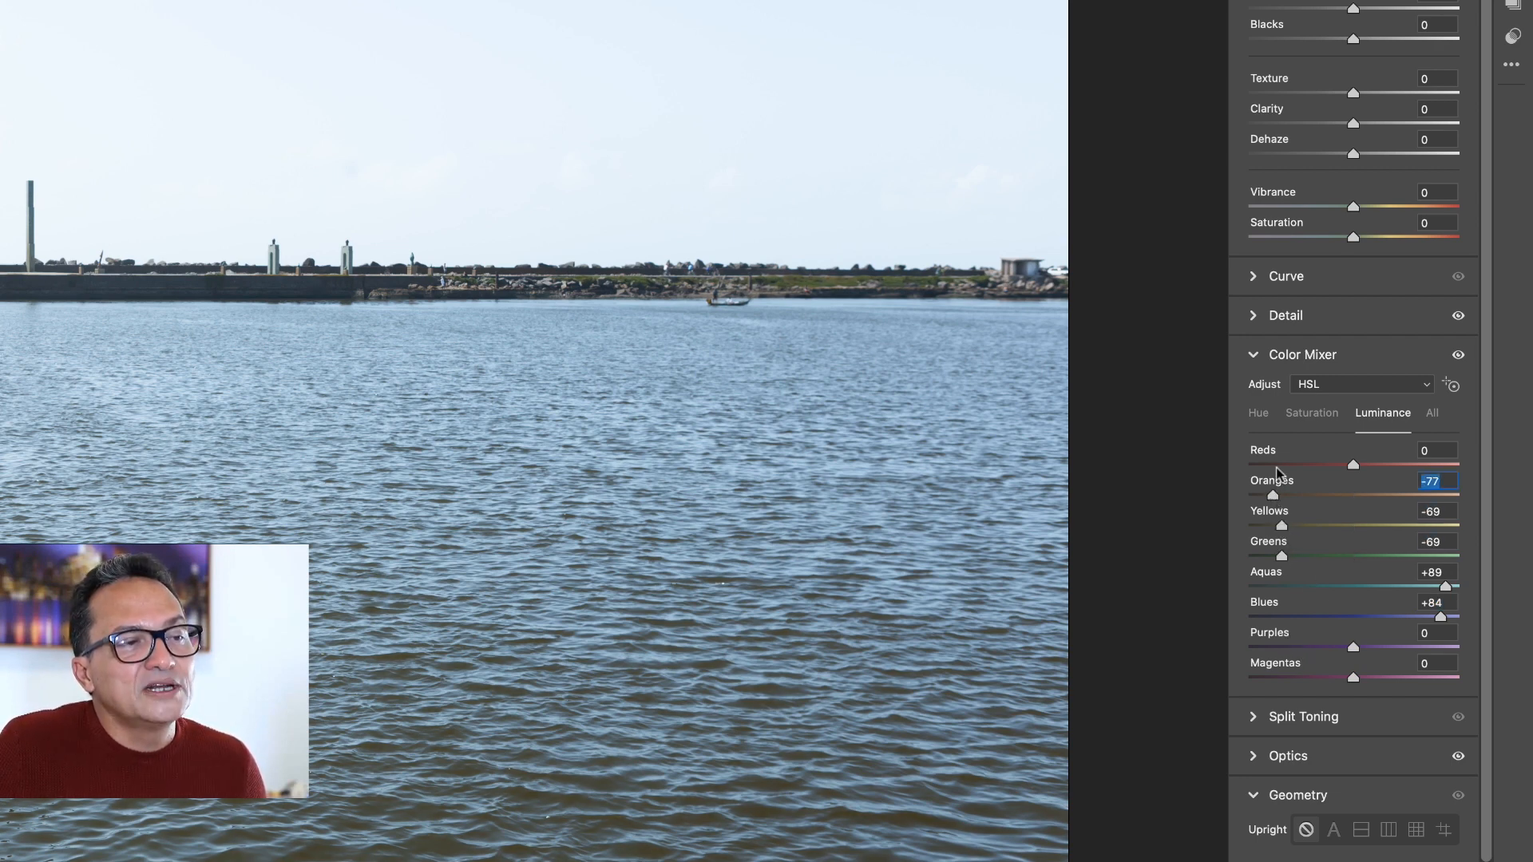
click(1272, 465)
Reduce the Color Mixer saturation of Aquas to -85 and of Blues to -86.
click(1315, 415)
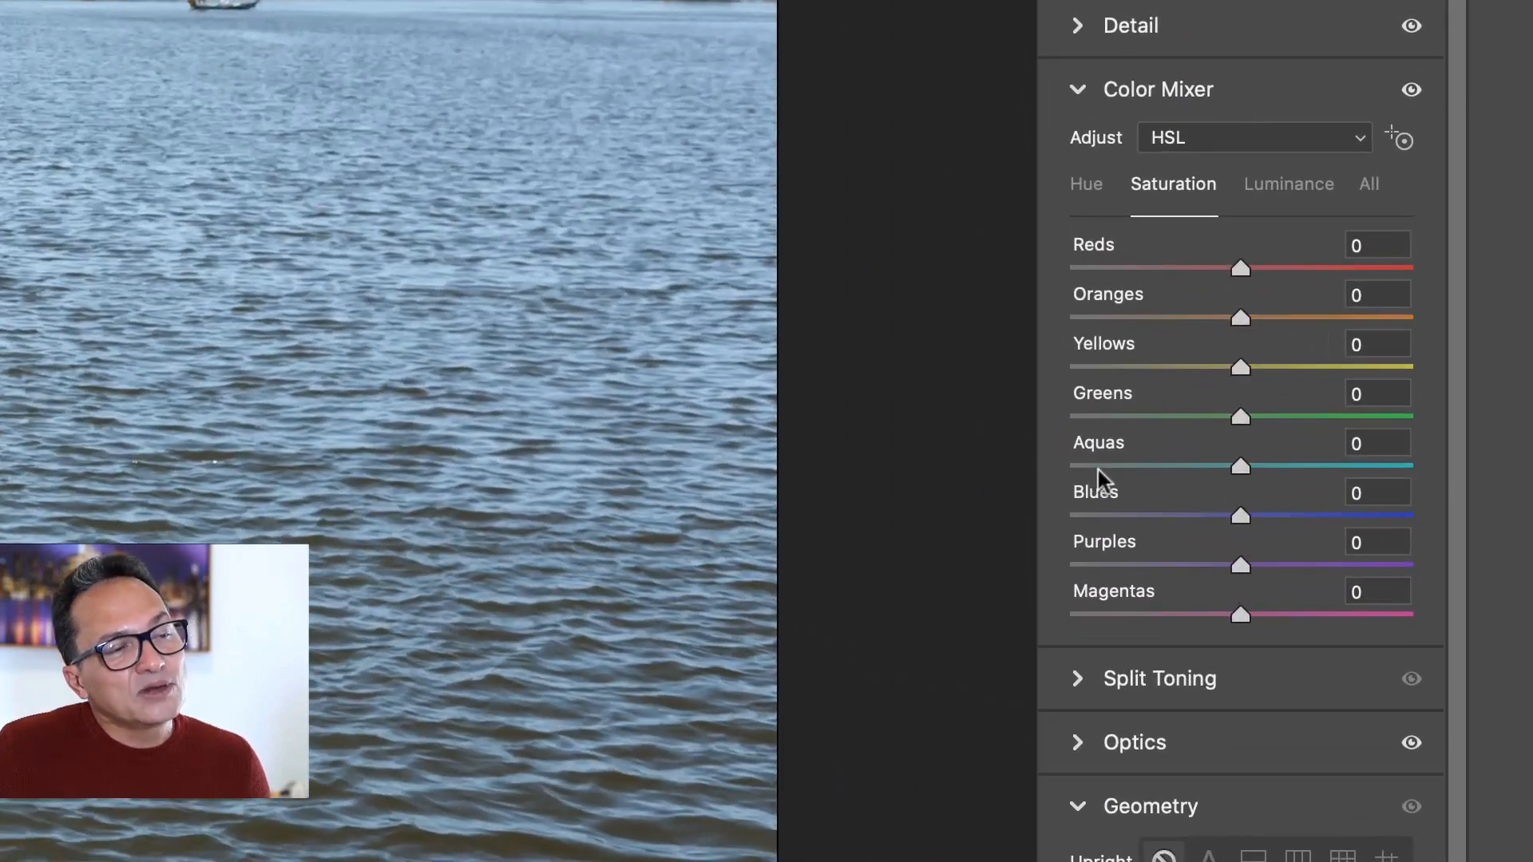
click(1097, 466)
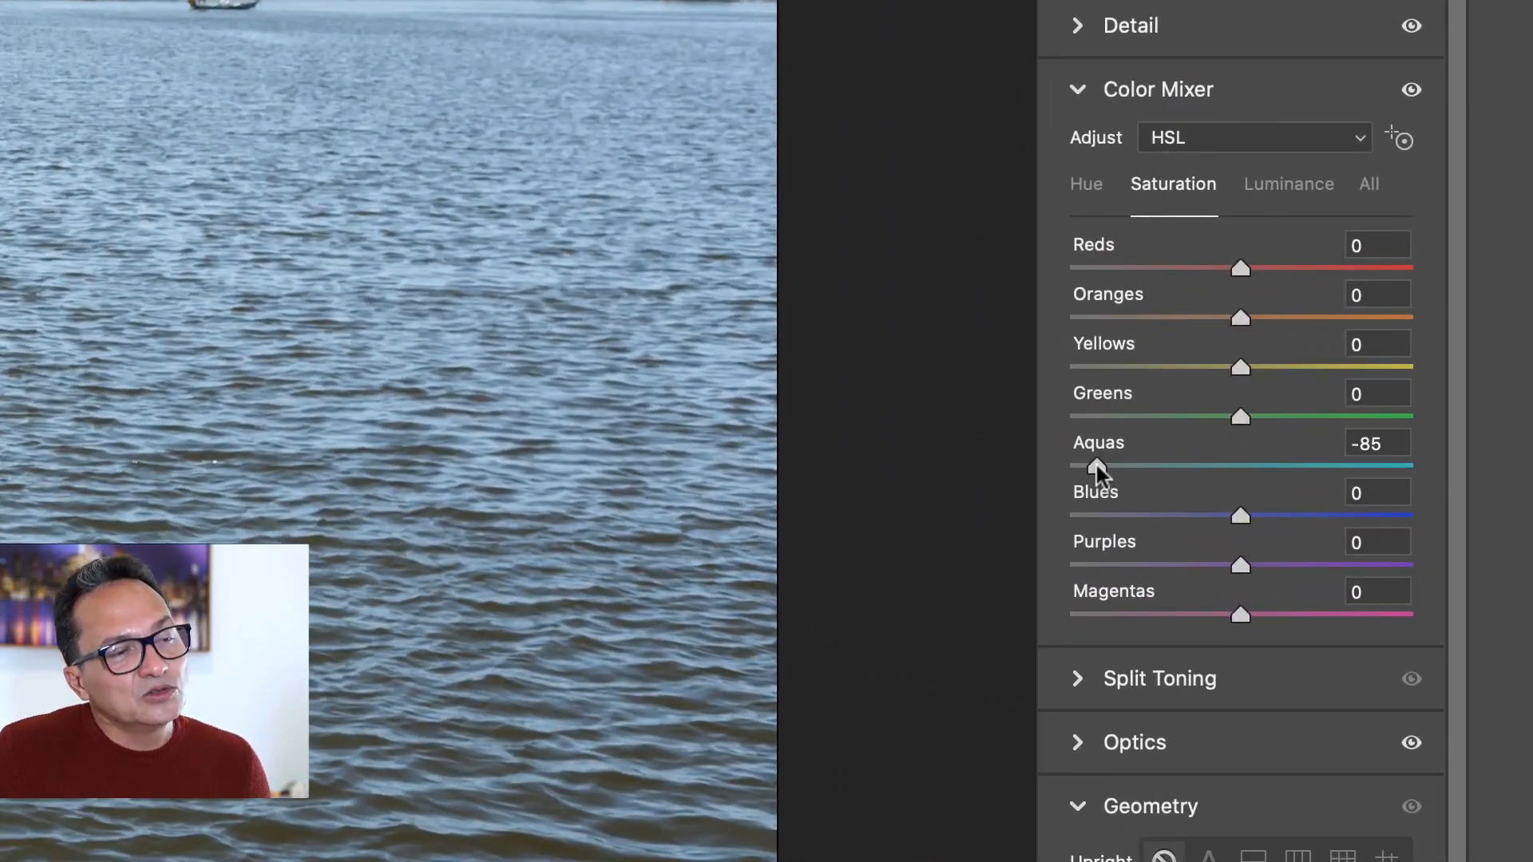
click(1094, 514)
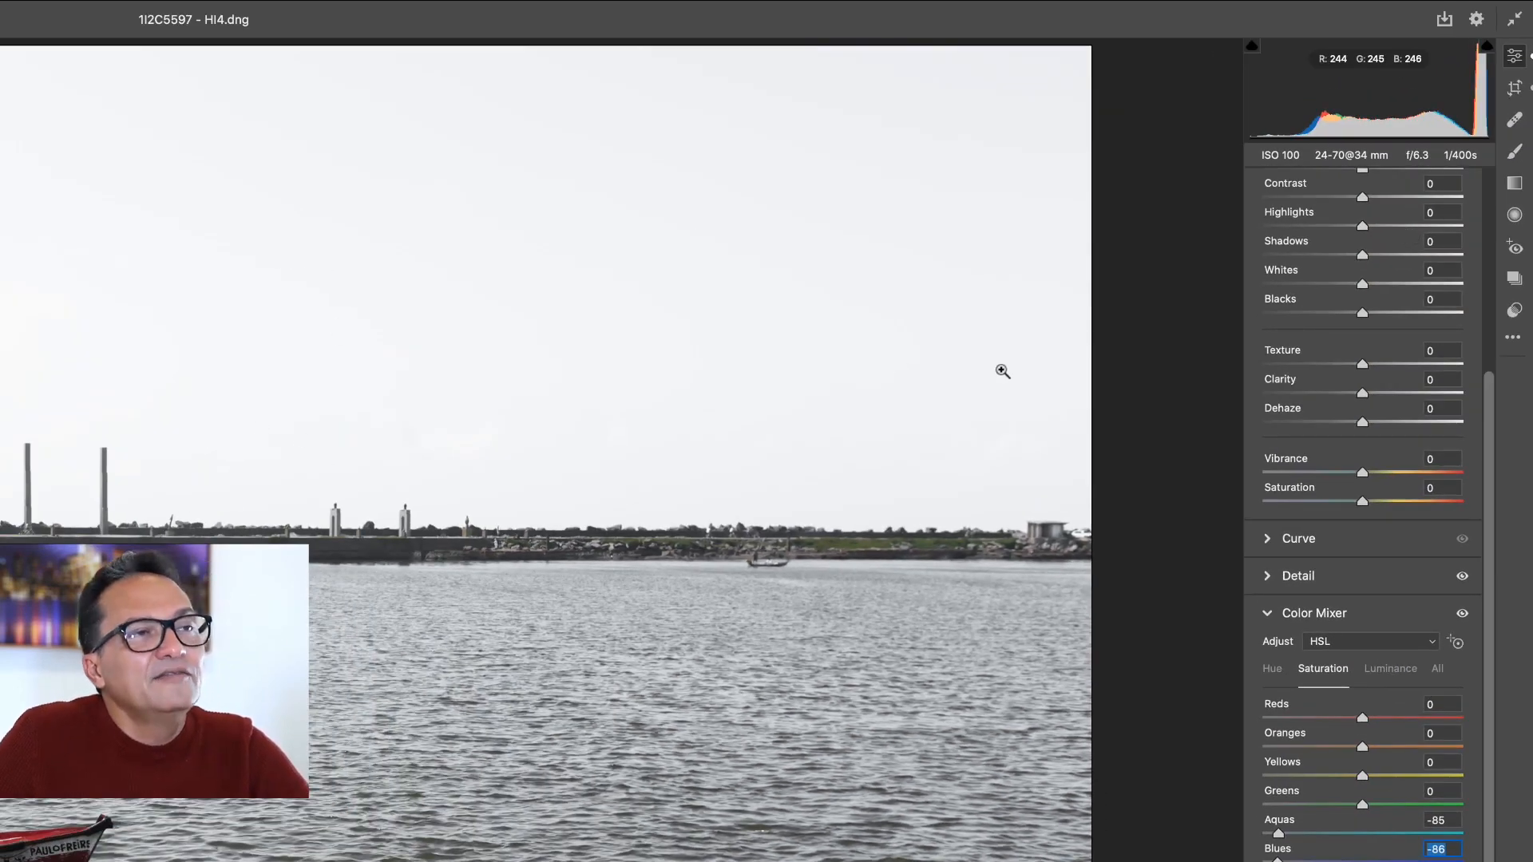
Set Highlights to +36, Shadows to -74 and Blacks to -81, and increase the Contrast.
click(1397, 227)
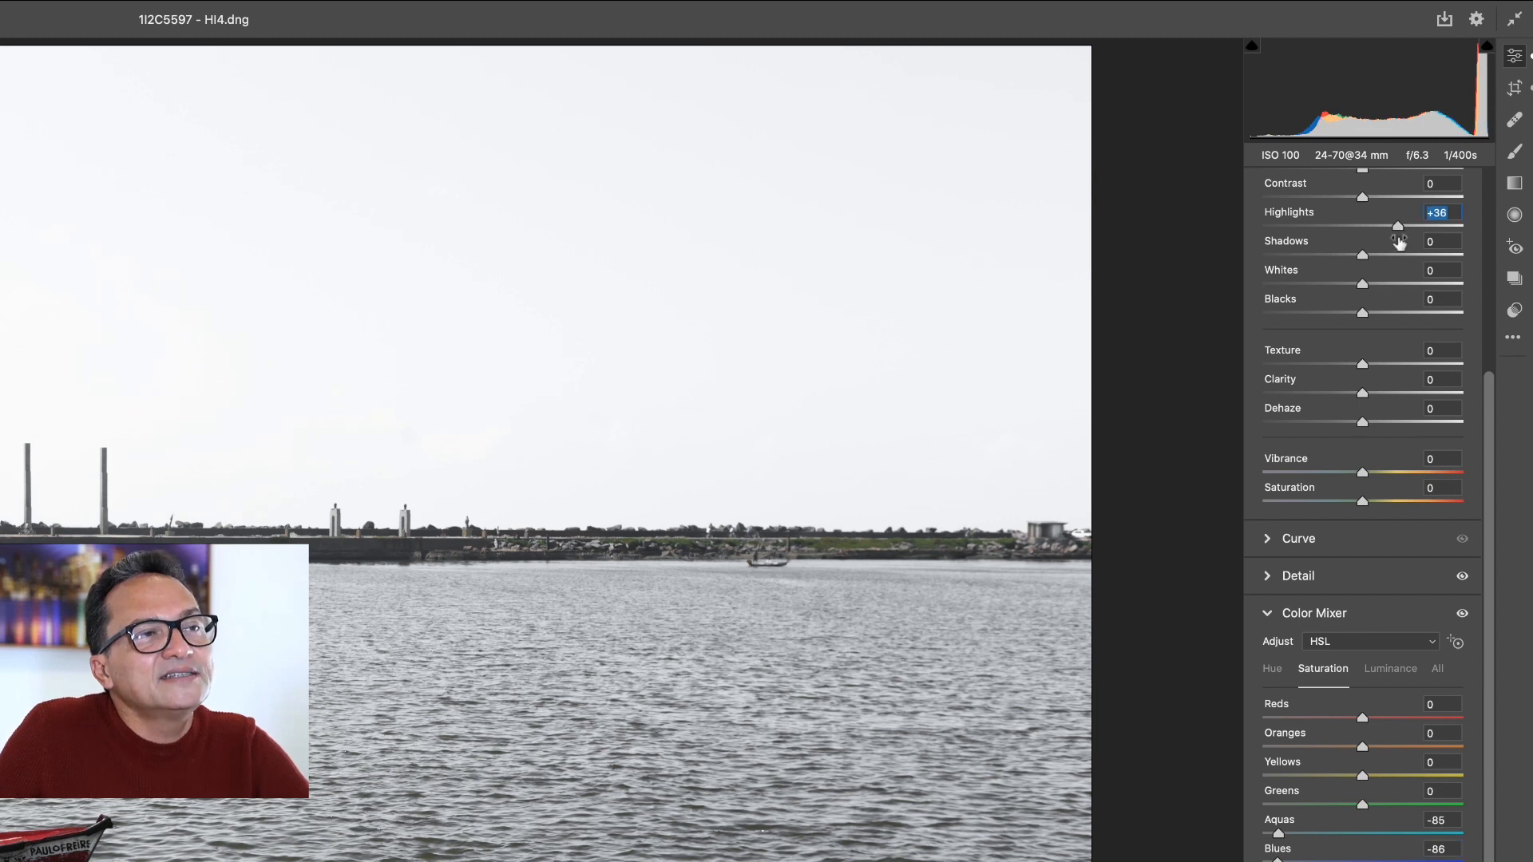
click(1289, 254)
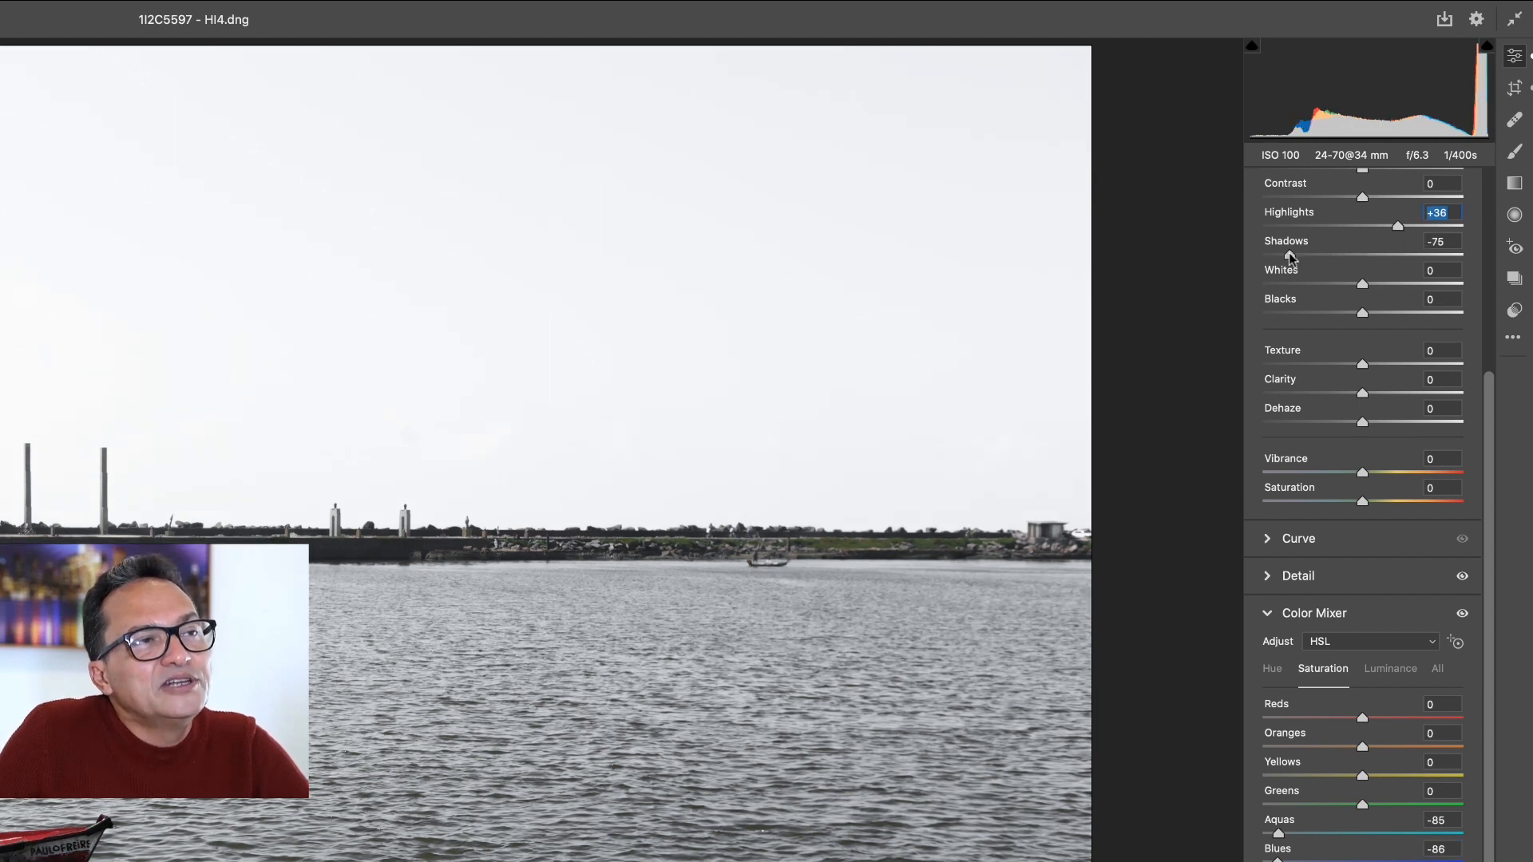
click(1282, 313)
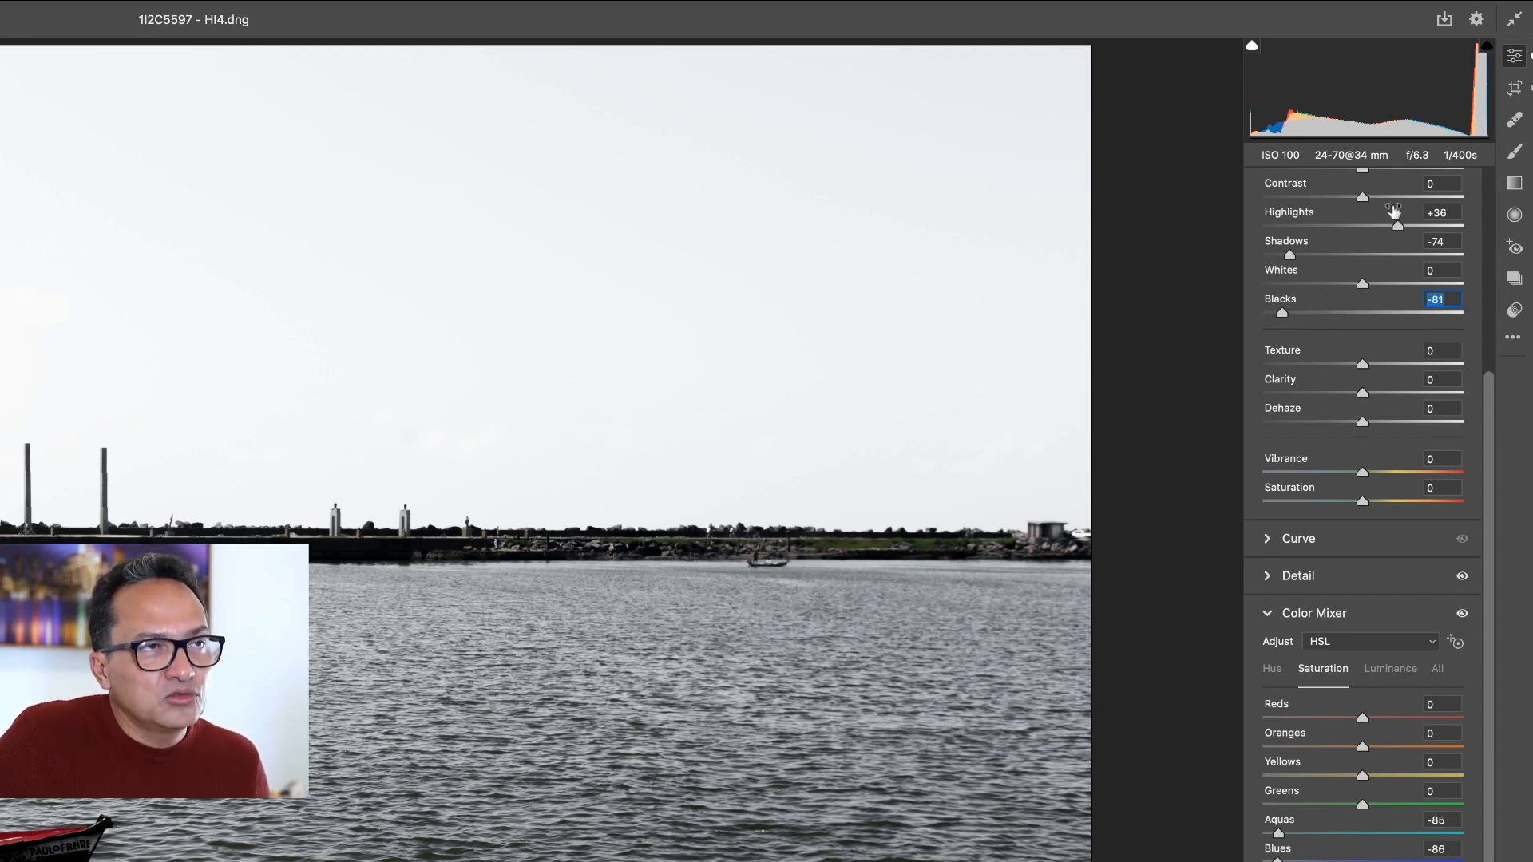
click(1403, 197)
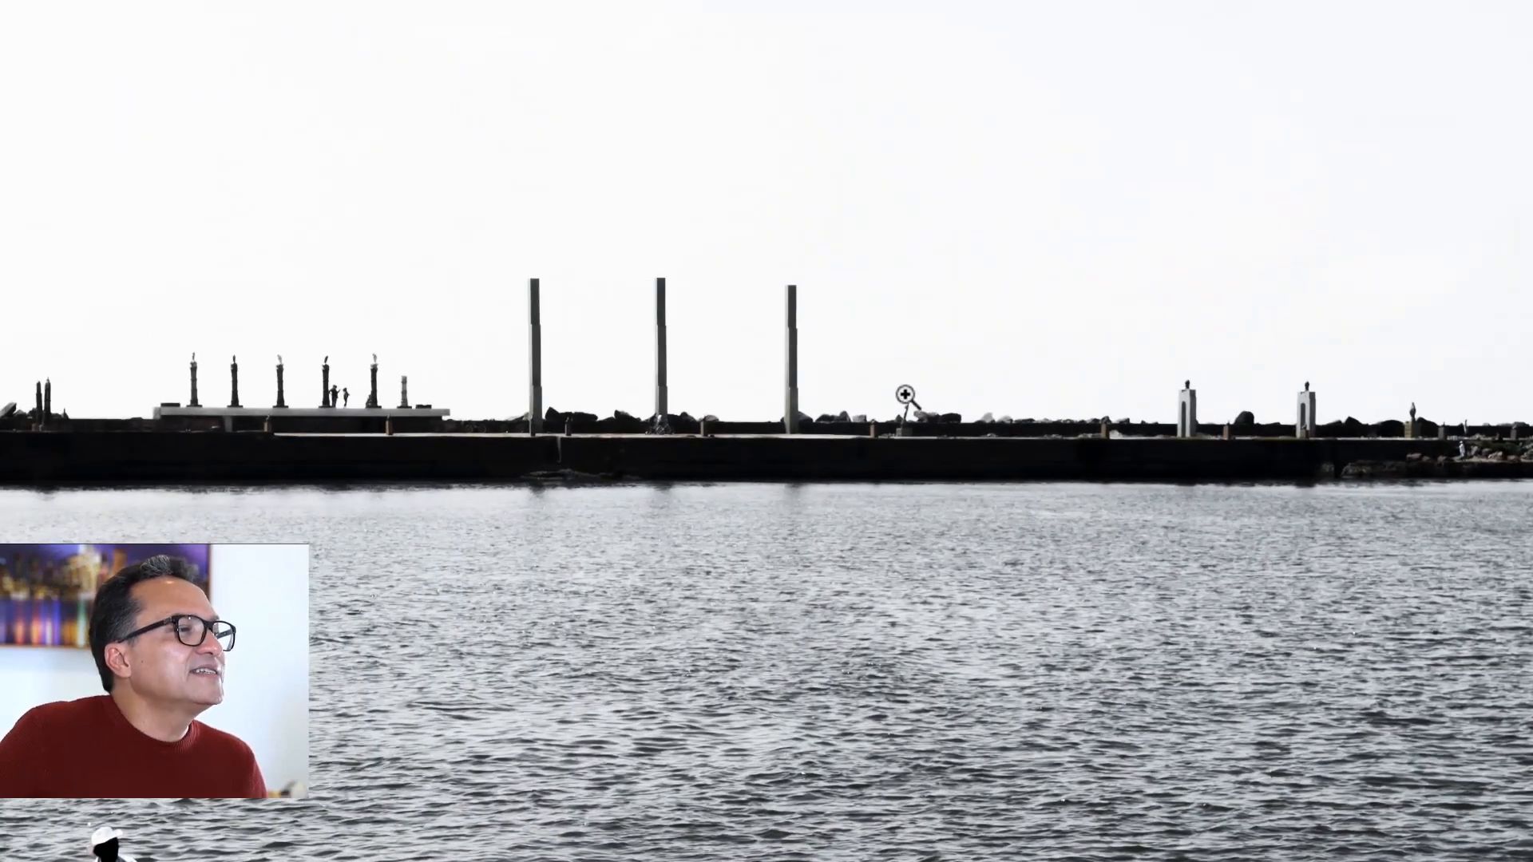
Inspect the edges of the pillars, tower and statues against the sky up close, and apply the raw adjustments to the image.
drag(738, 407, 1160, 335)
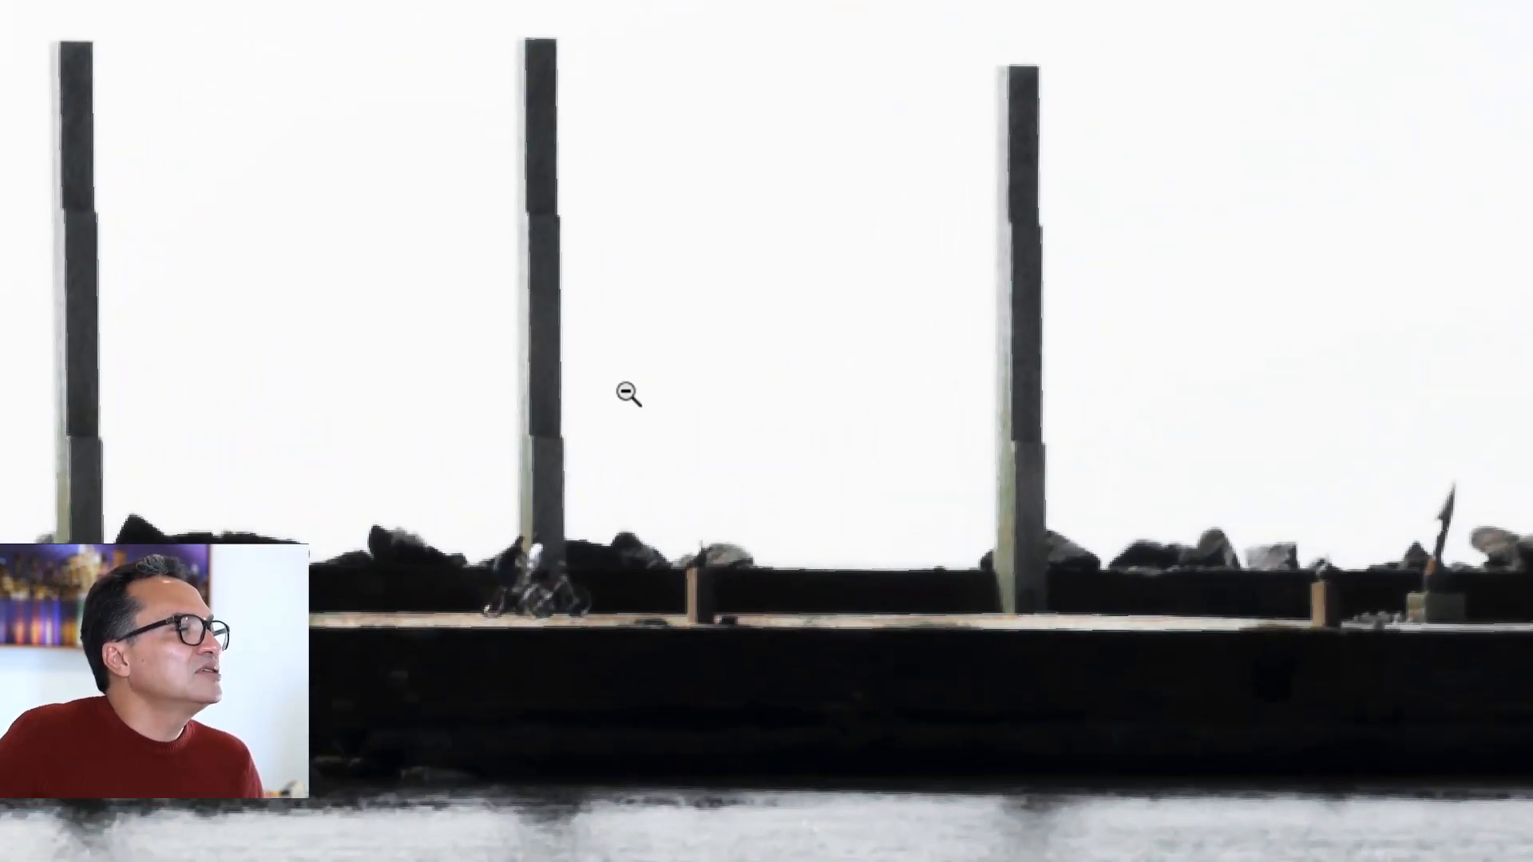
drag(490, 421, 835, 346)
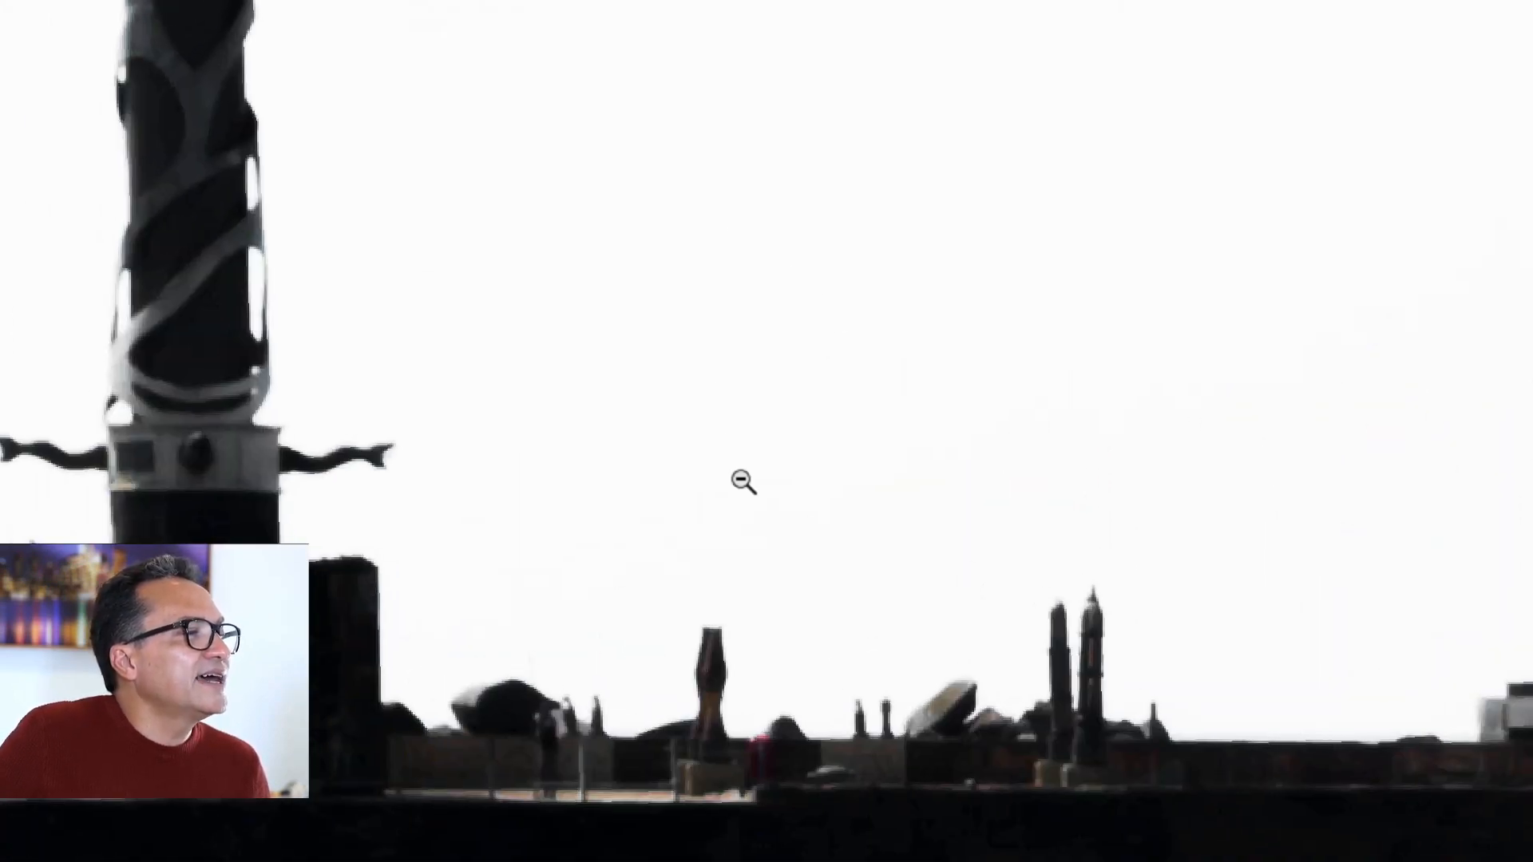
drag(701, 304, 1262, 237)
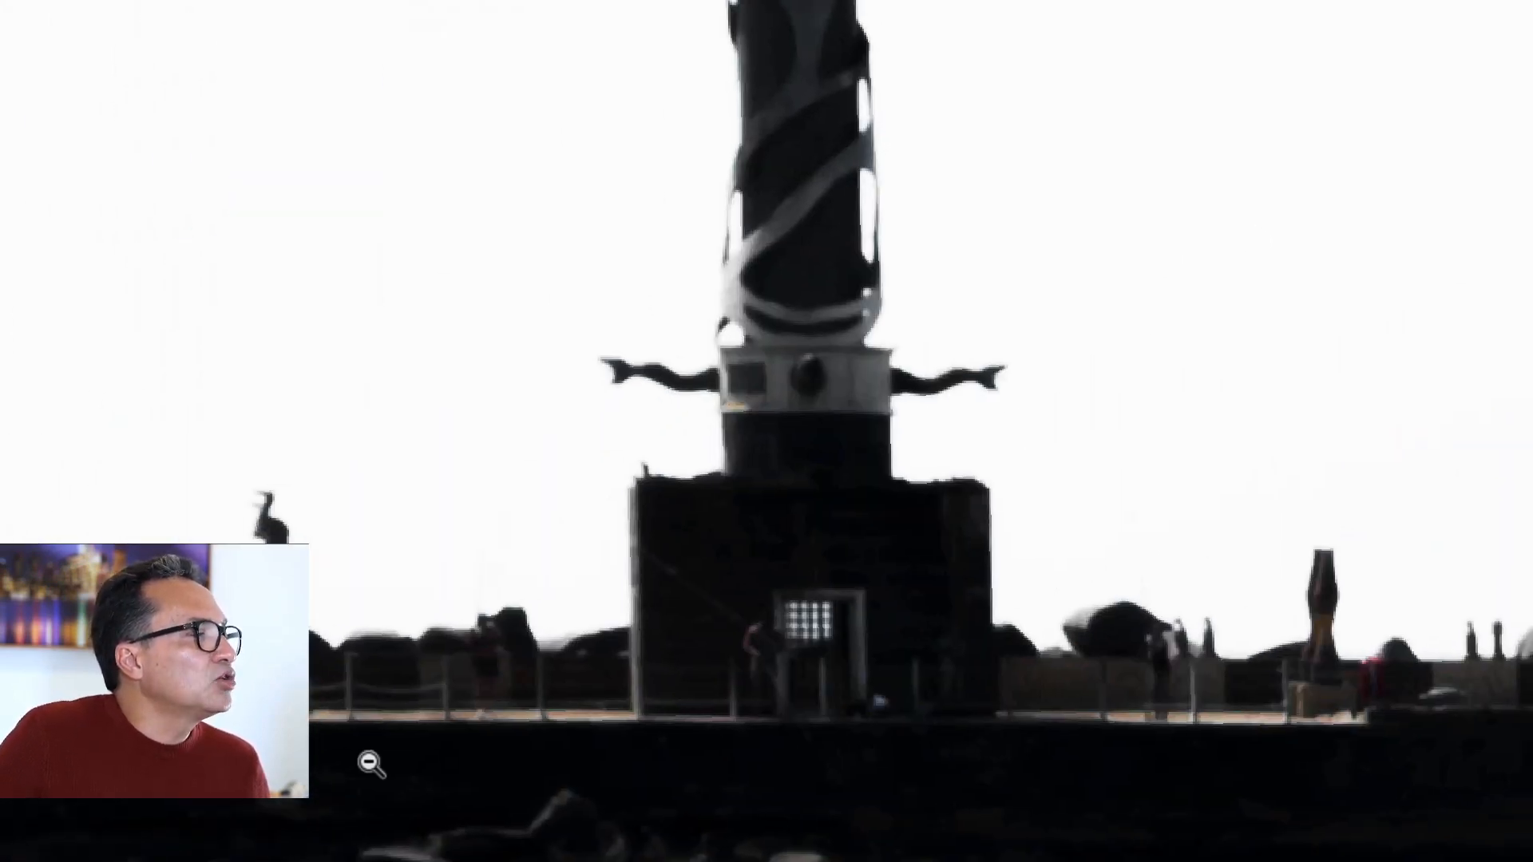
drag(369, 759, 160, 754)
drag(784, 324, 777, 529)
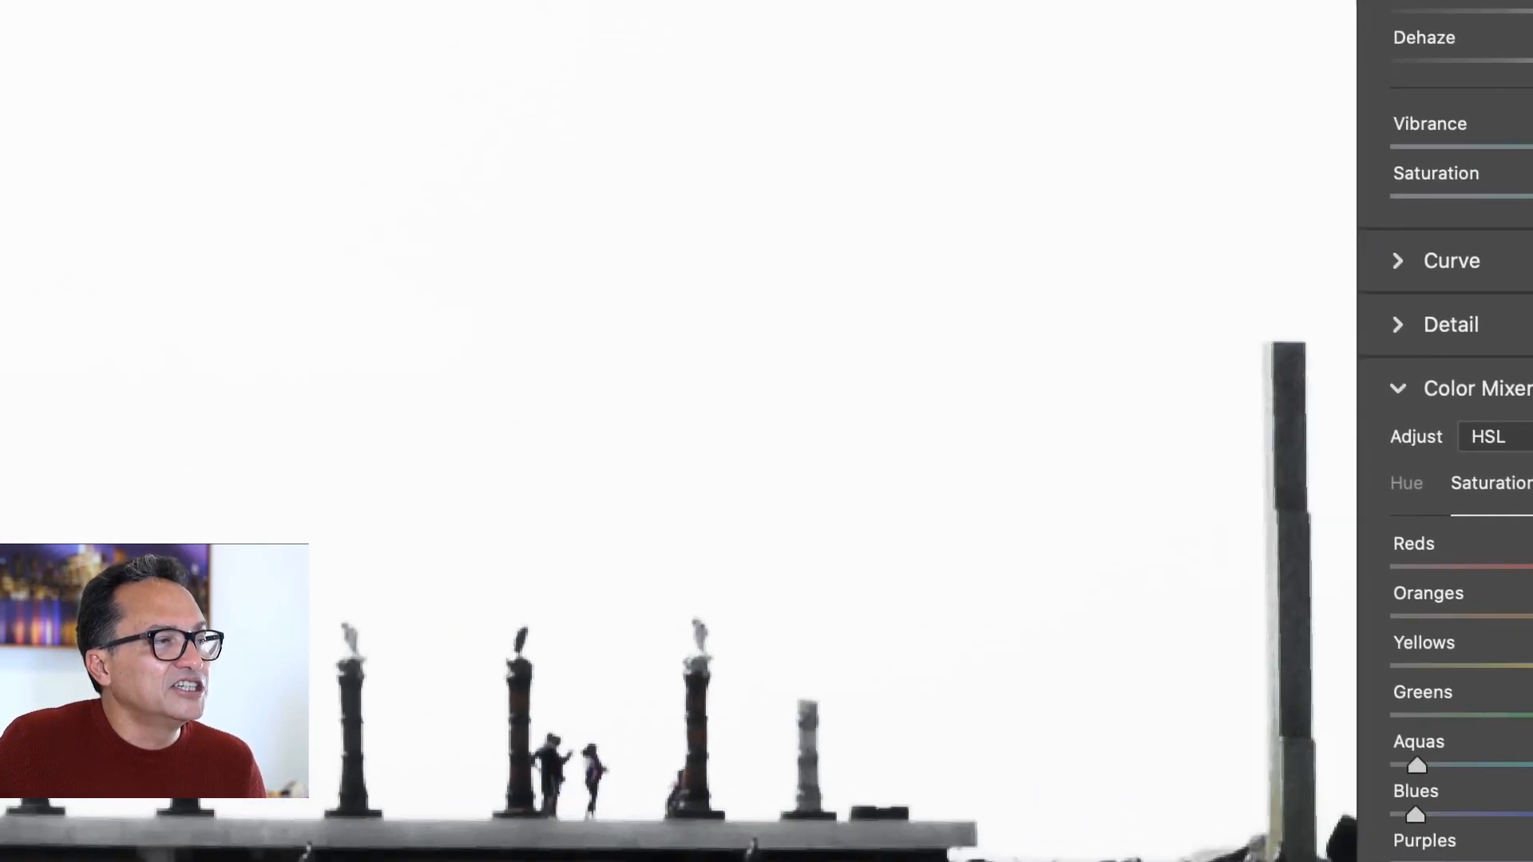
click(1006, 447)
drag(800, 643, 1407, 99)
key(ctrl+0)
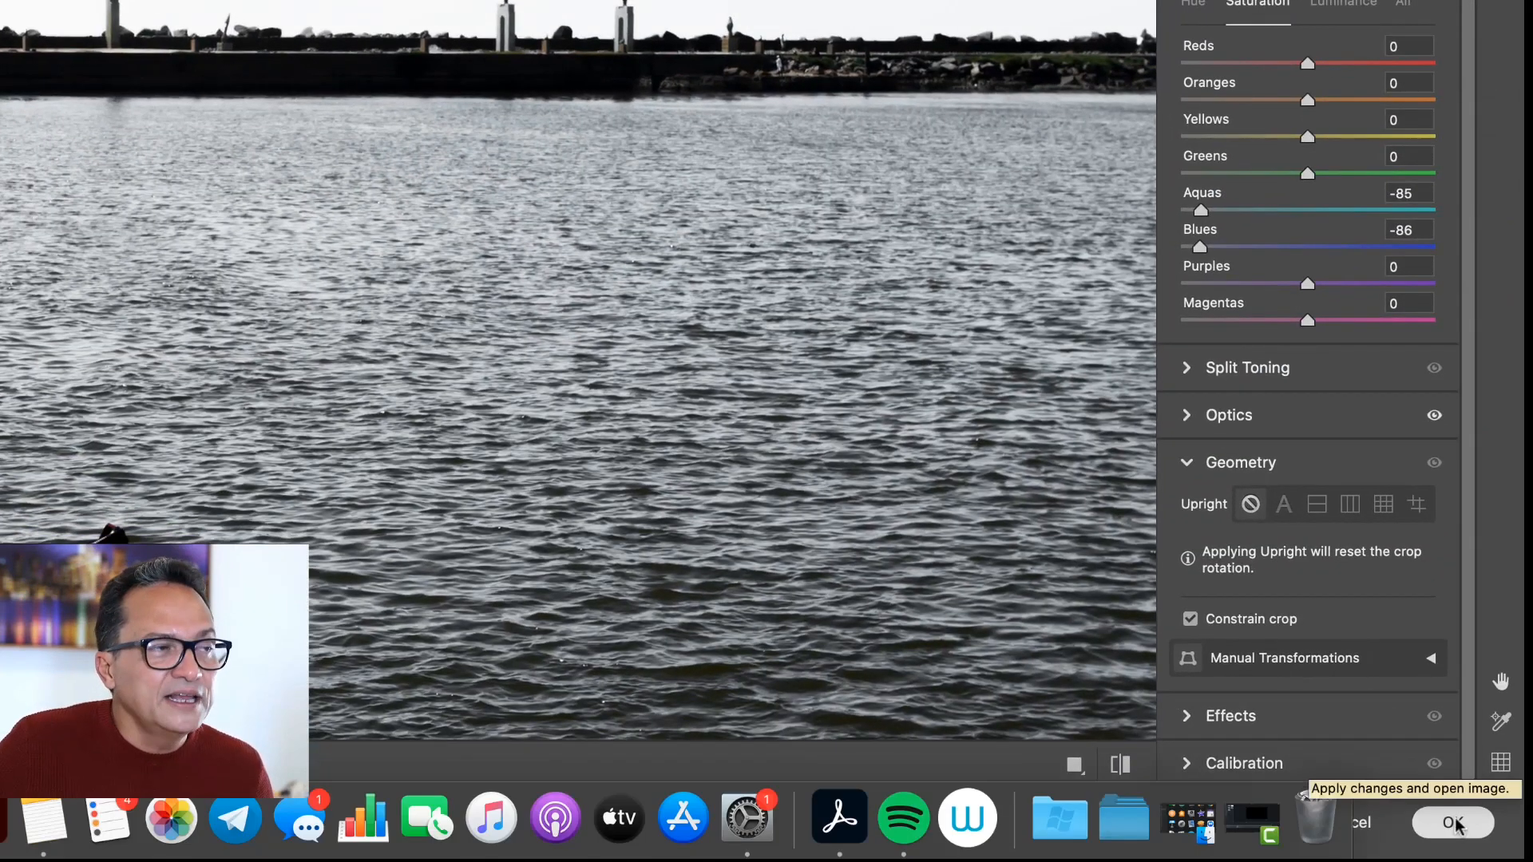
click(1453, 821)
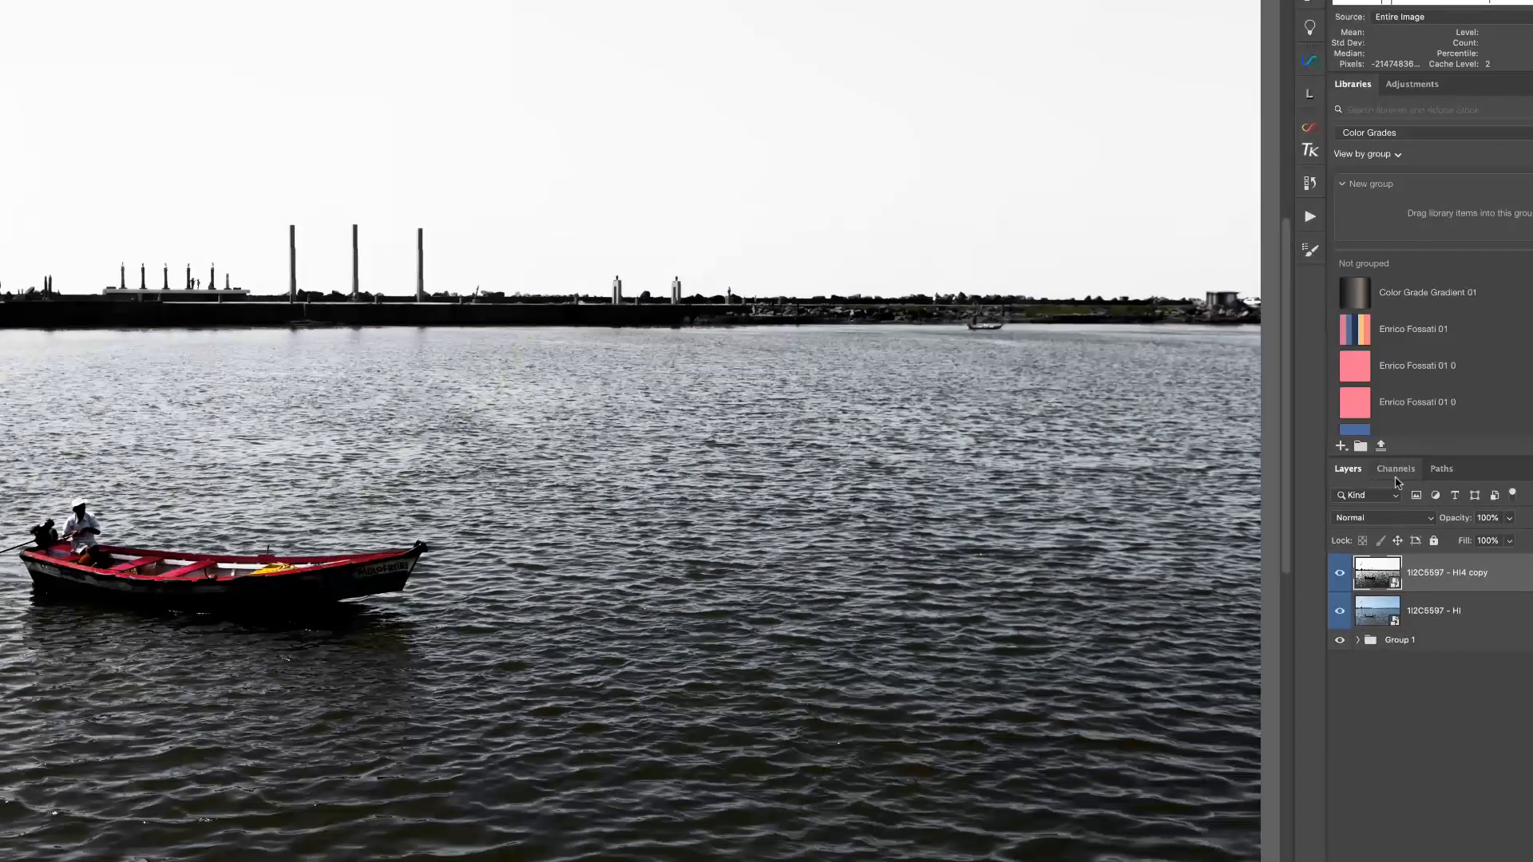
Compare the Red, Green and Blue channels individually and duplicate the Blue channel within the same document.
click(1389, 473)
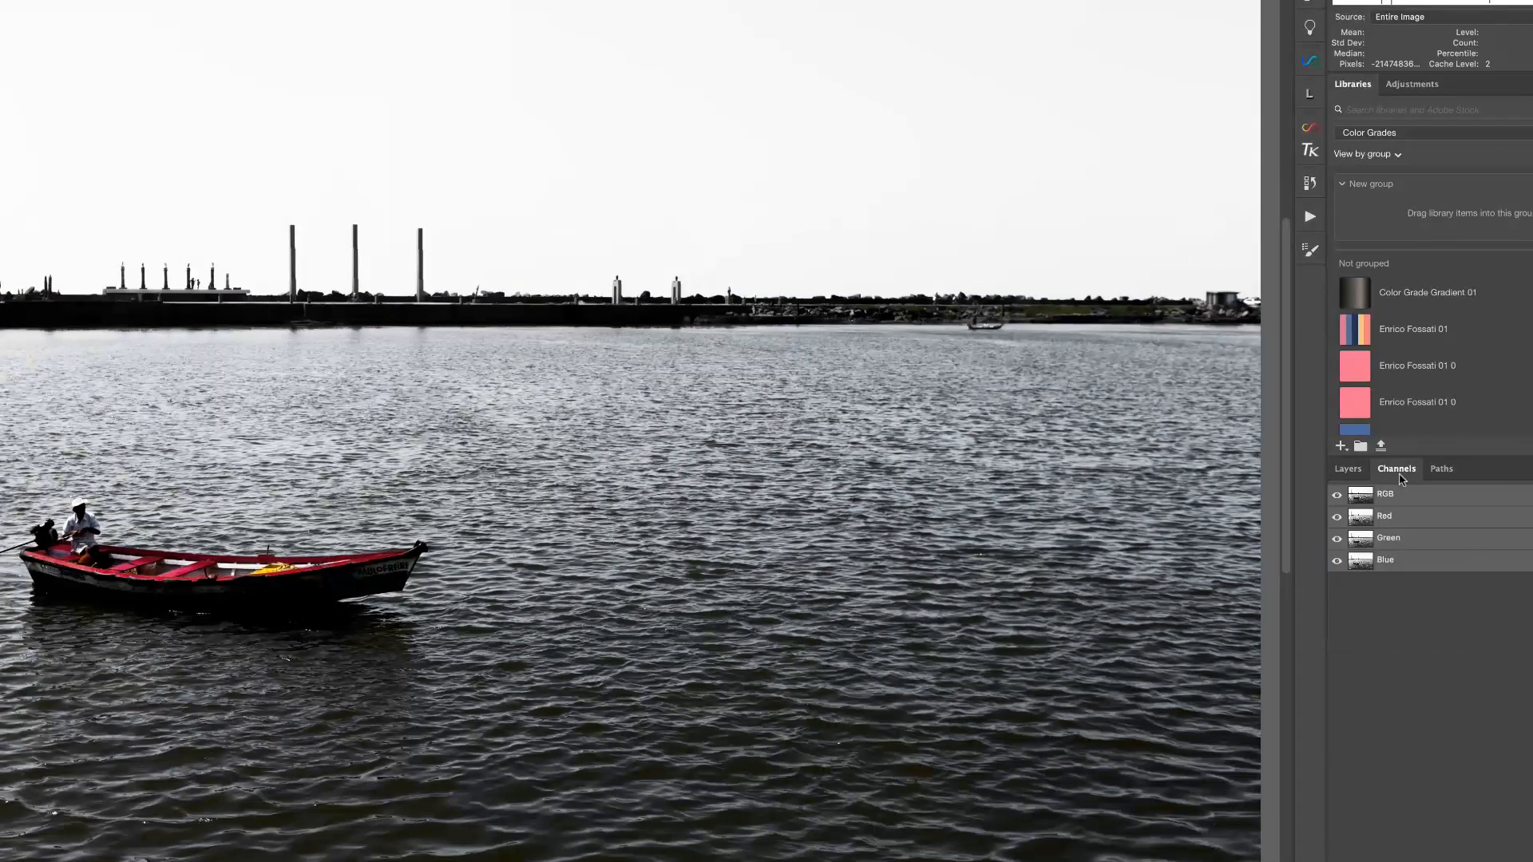
click(1398, 521)
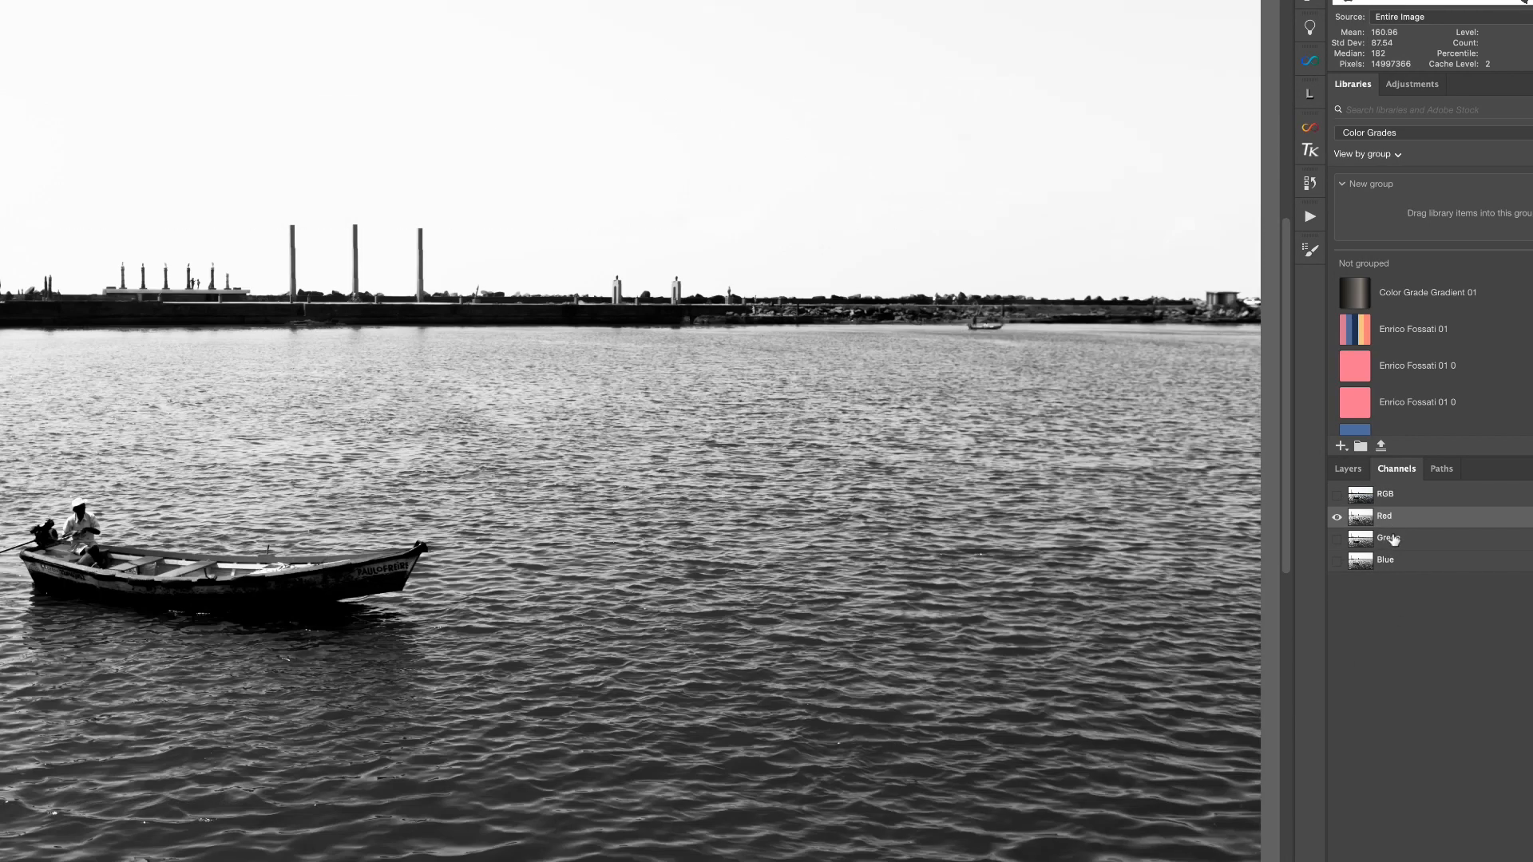
click(1392, 542)
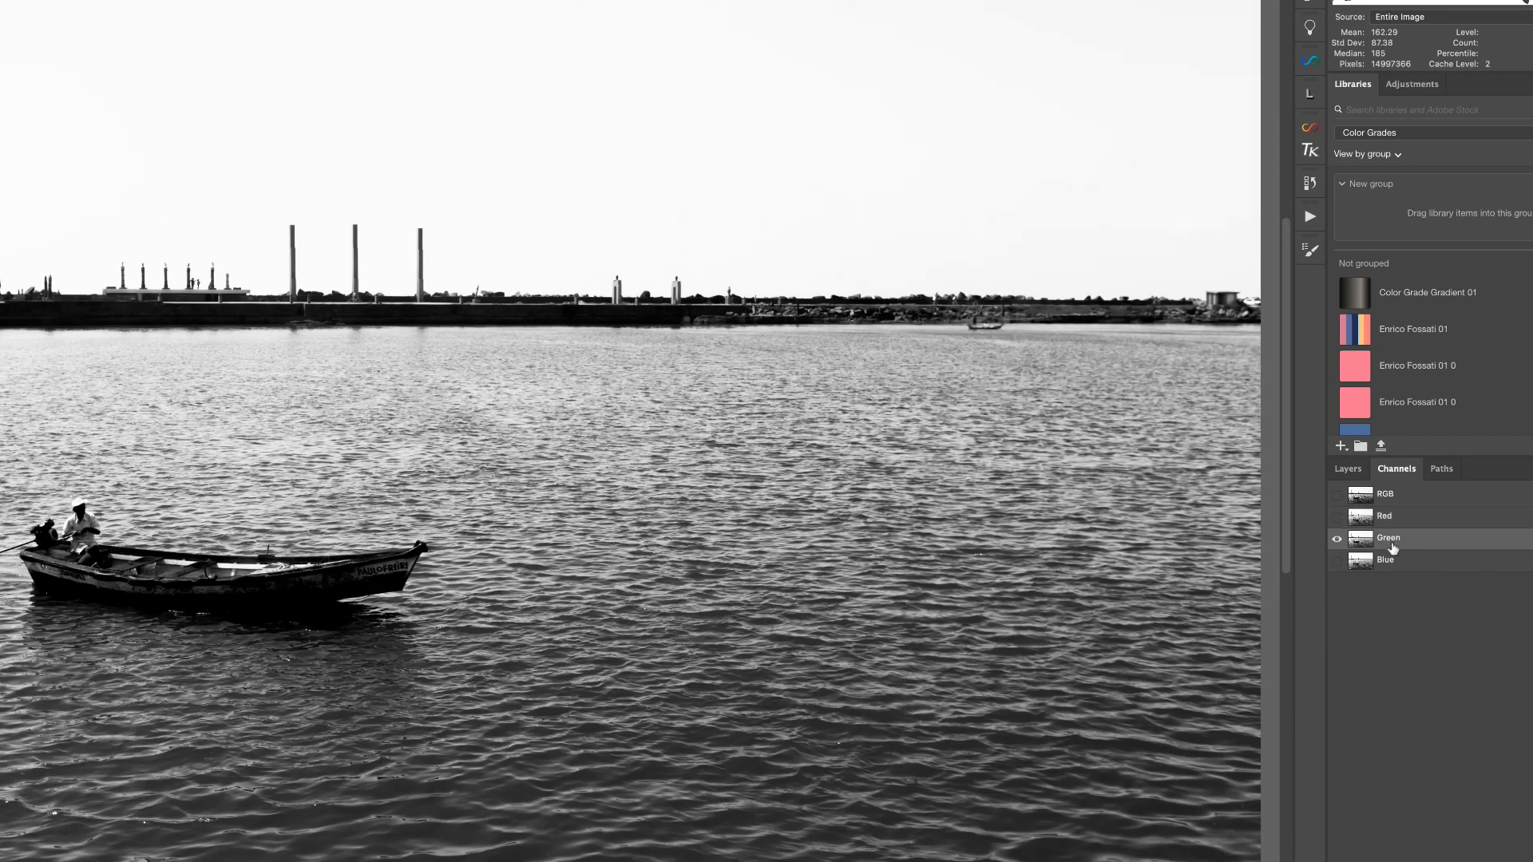
click(1394, 561)
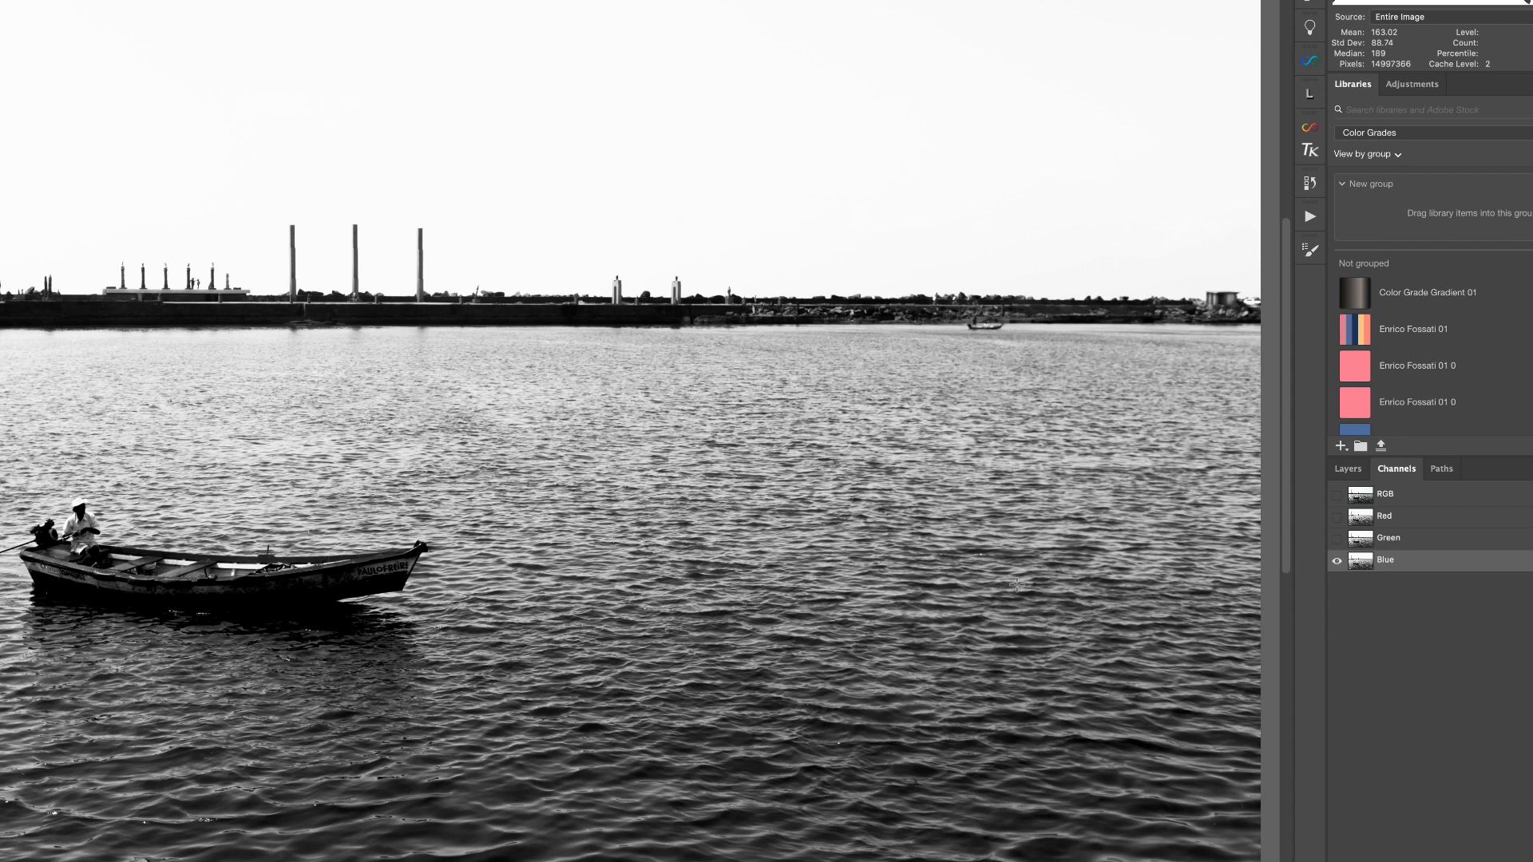
right_click(1400, 559)
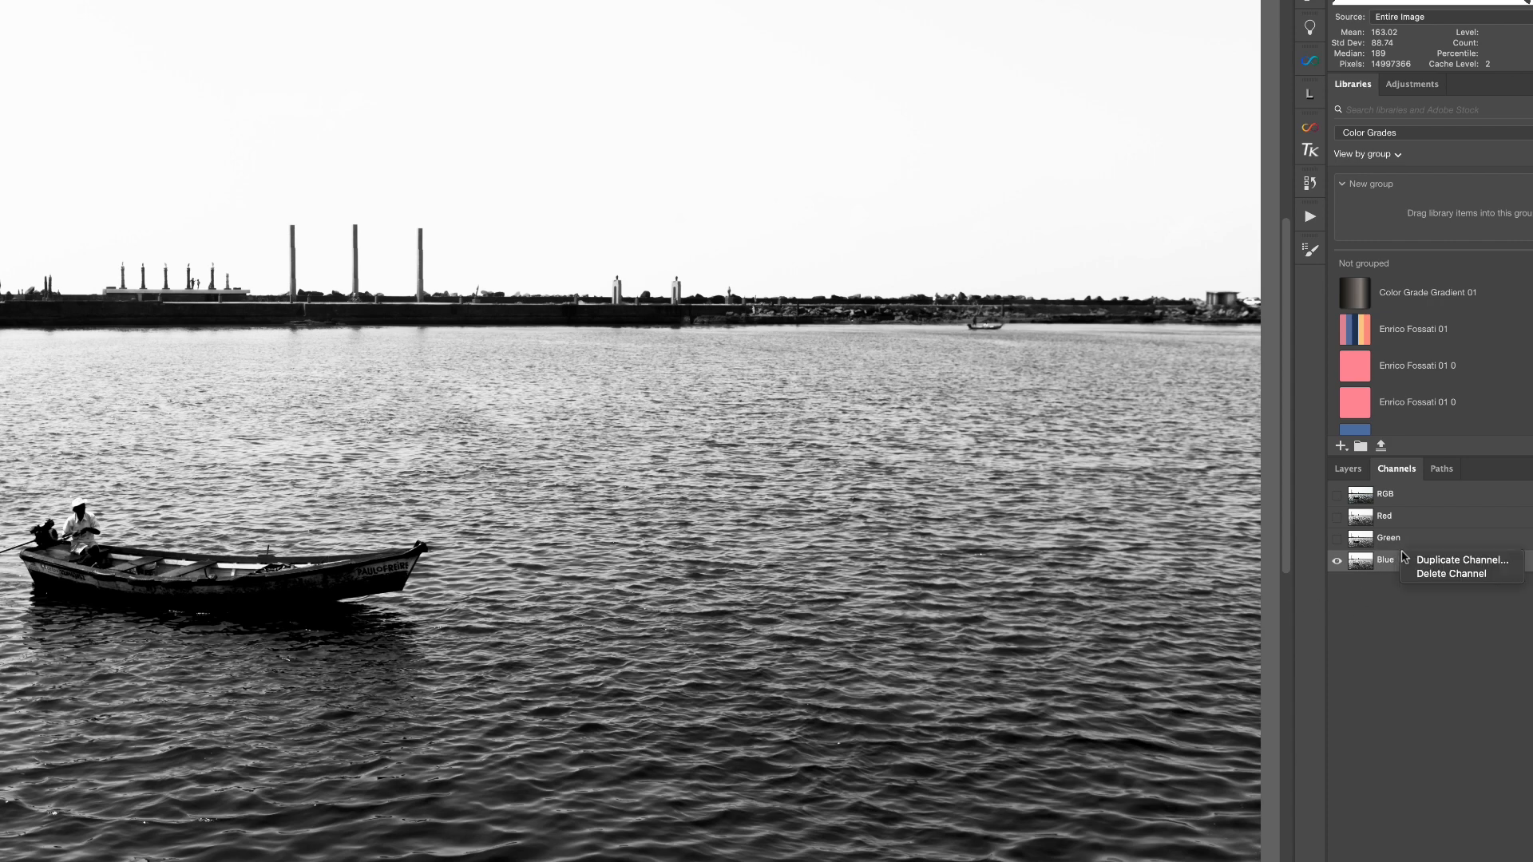
click(1429, 561)
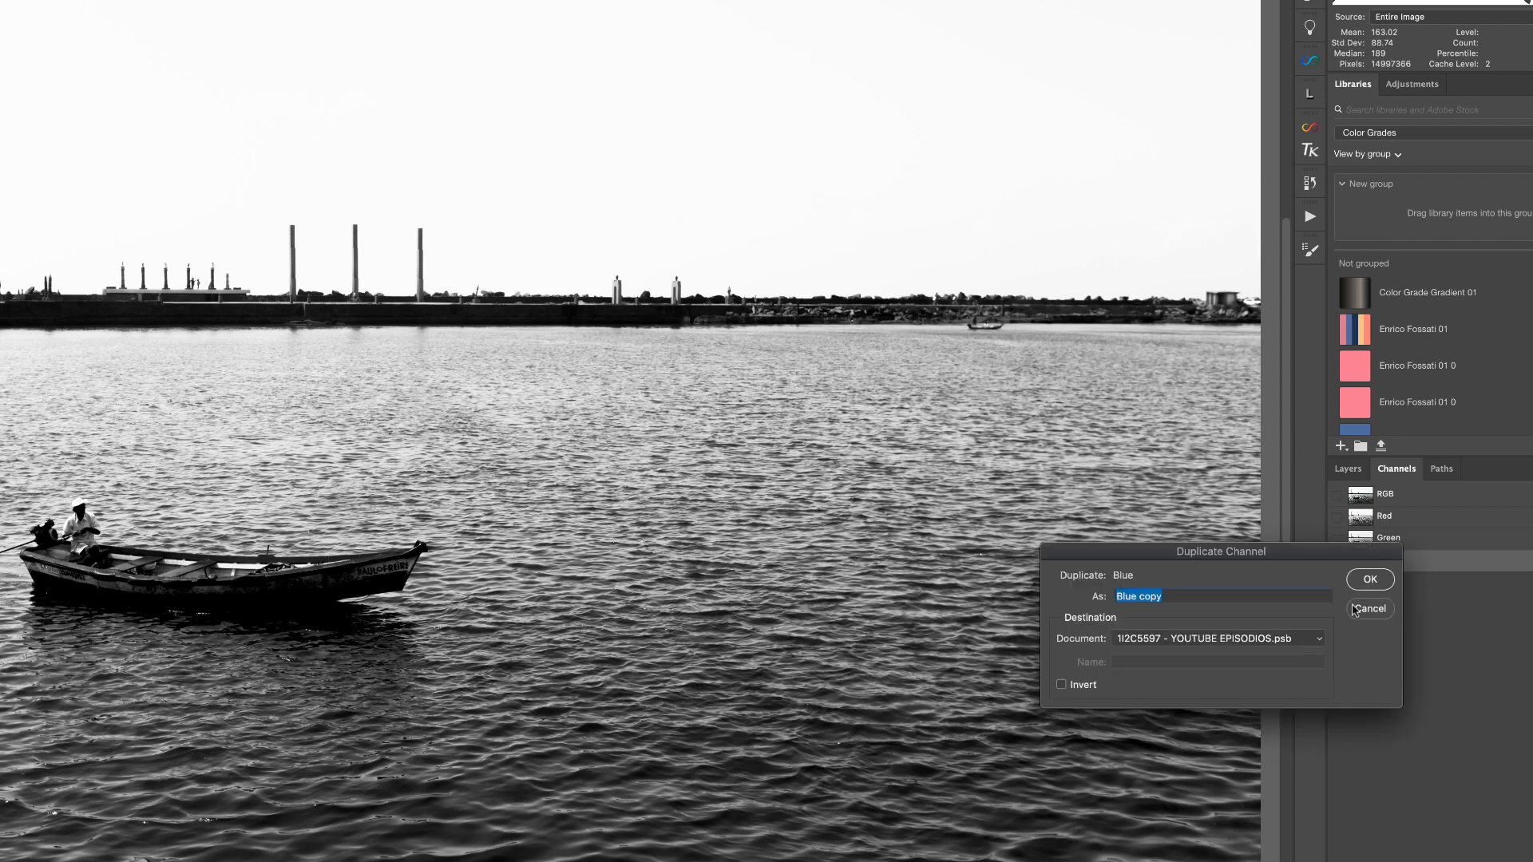
click(1370, 589)
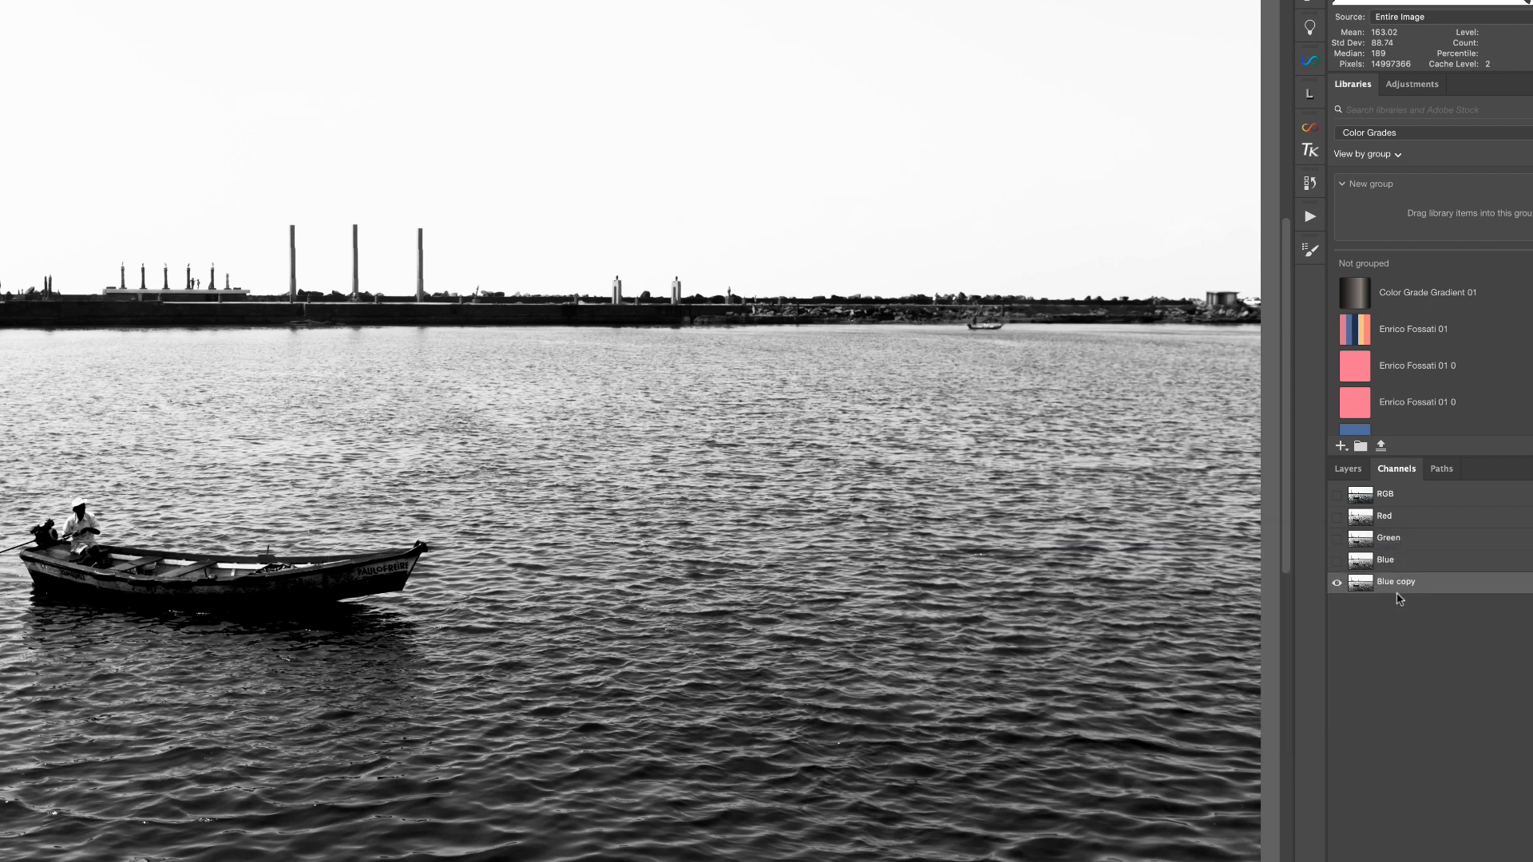
Rename the duplicated blue channel "Mascara".
double_click(1400, 588)
text(Mascara)
key(Return)
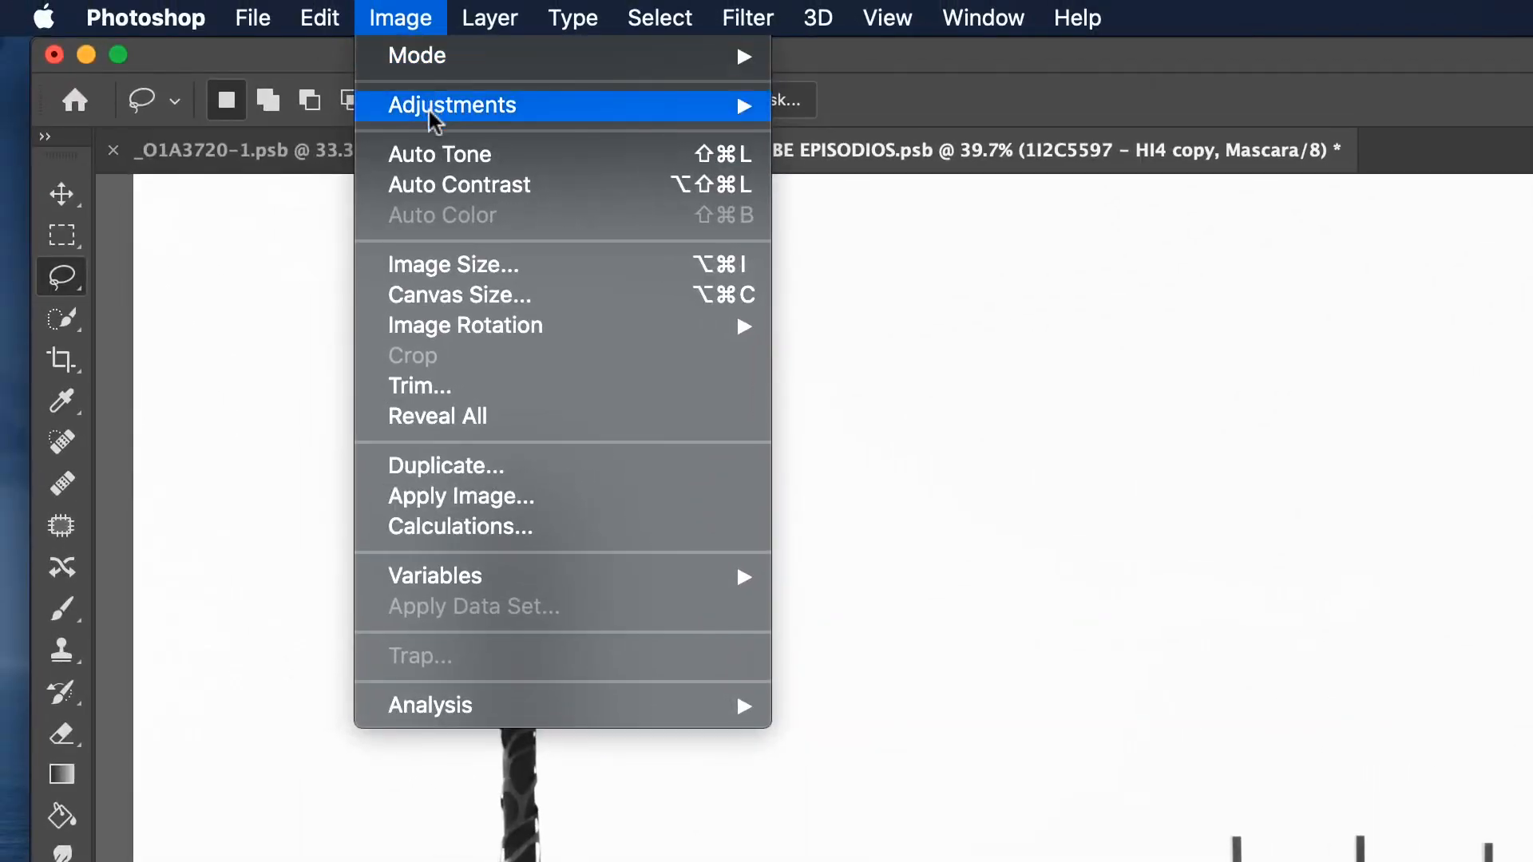
Apply a Levels adjustment to the Mascara channel with input black point 84 and input white point 243.
mouse_move(418, 75)
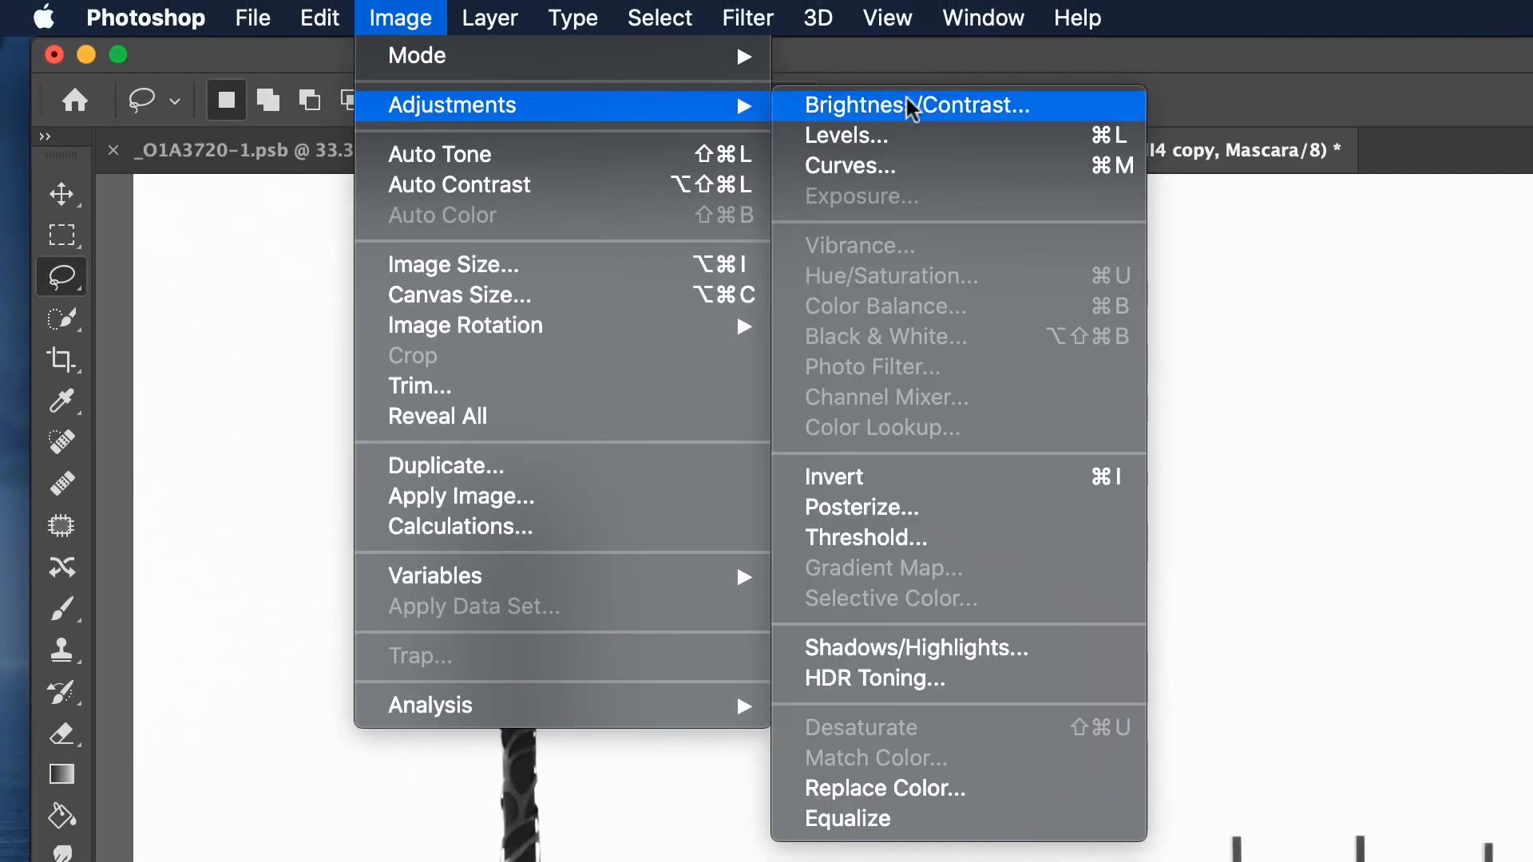
click(1187, 160)
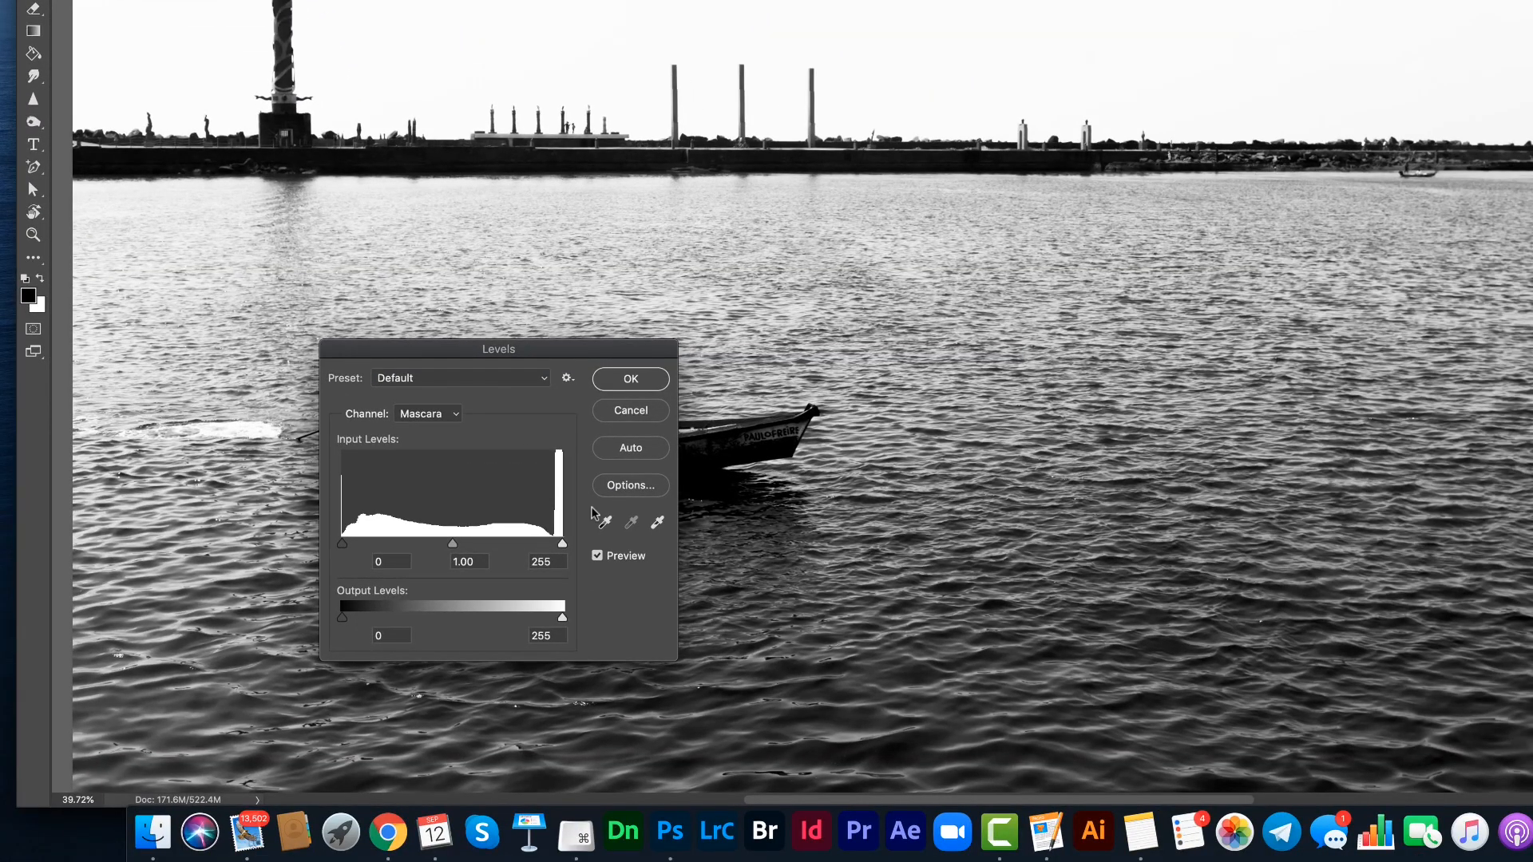
drag(342, 544, 344, 544)
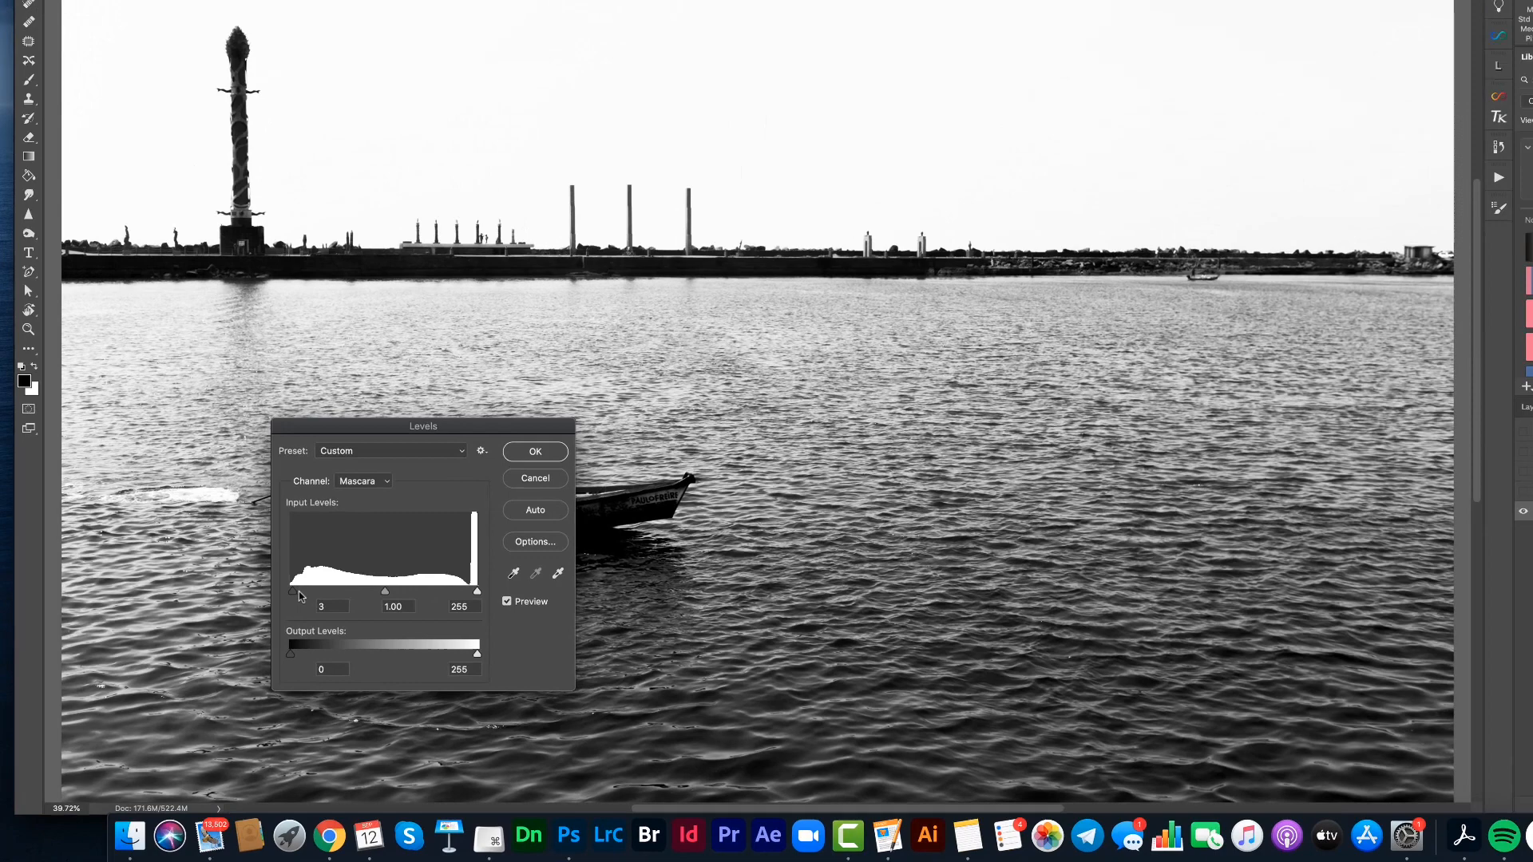
drag(298, 592, 327, 594)
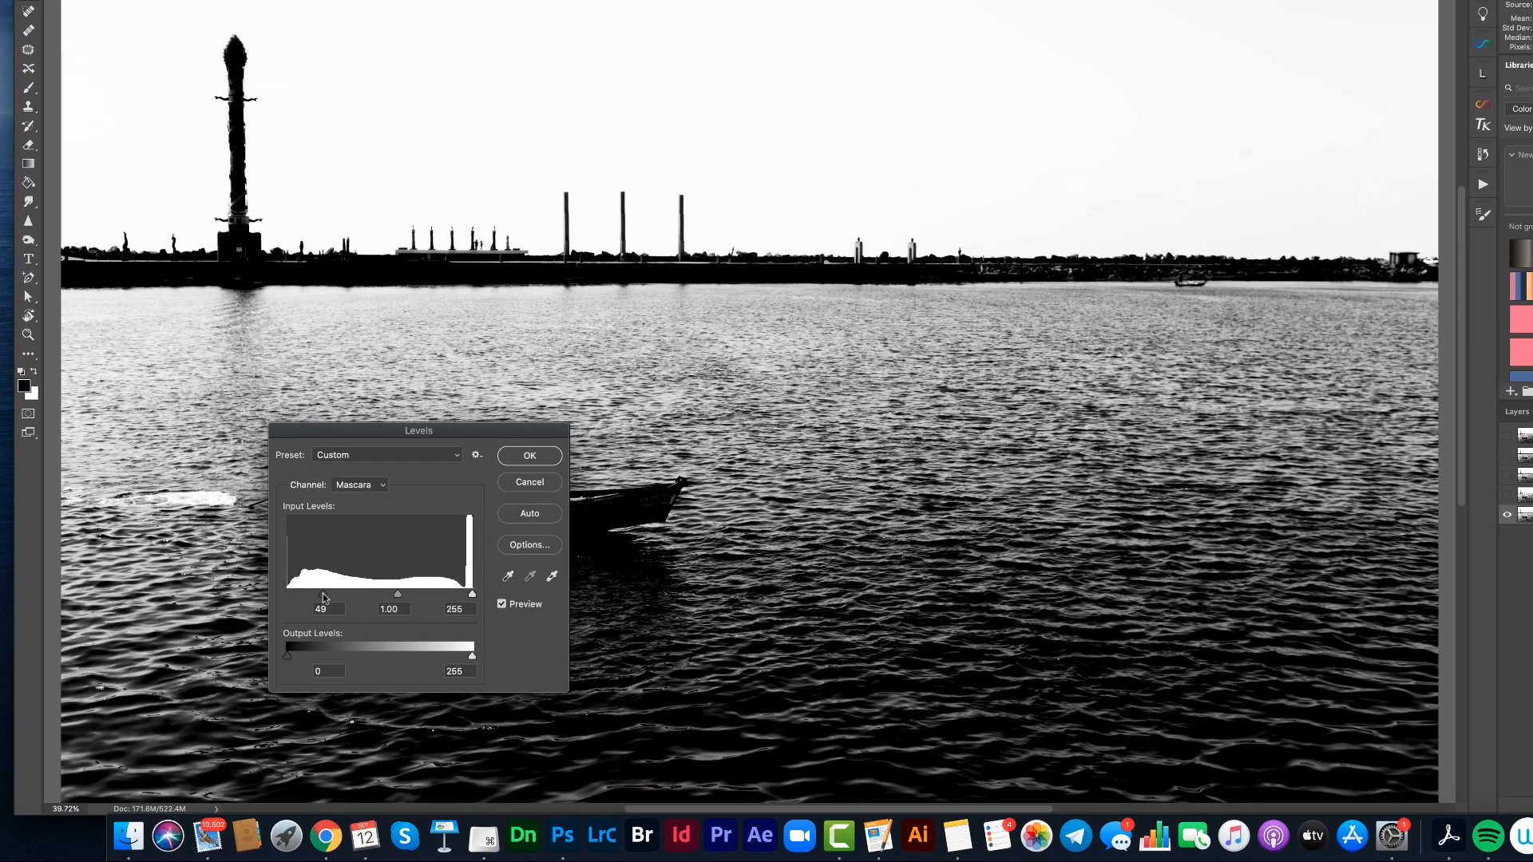
click(287, 594)
drag(323, 594, 327, 596)
drag(468, 596, 464, 595)
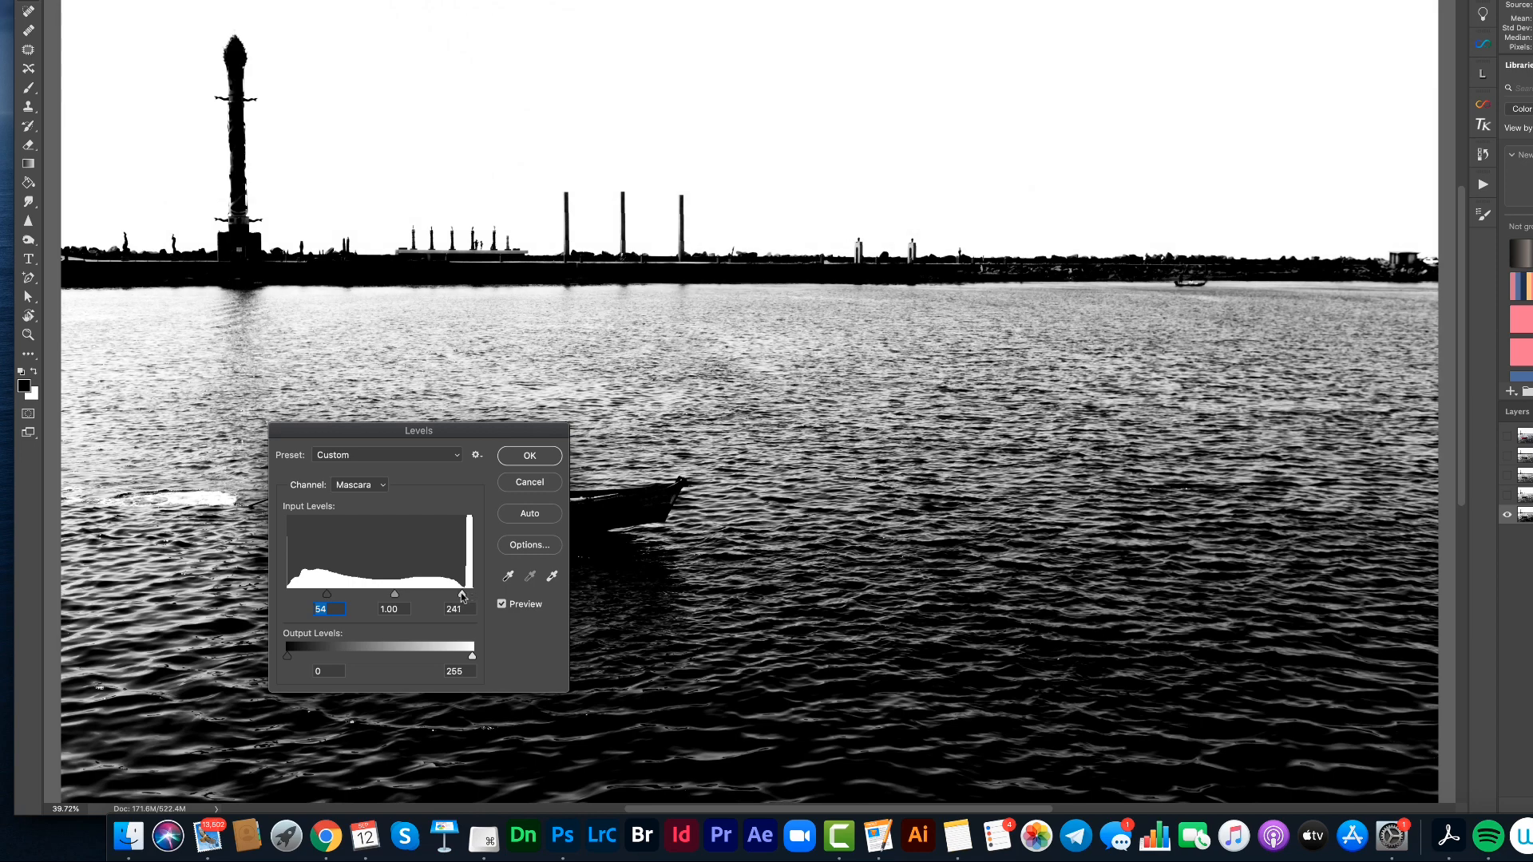
drag(459, 596, 457, 595)
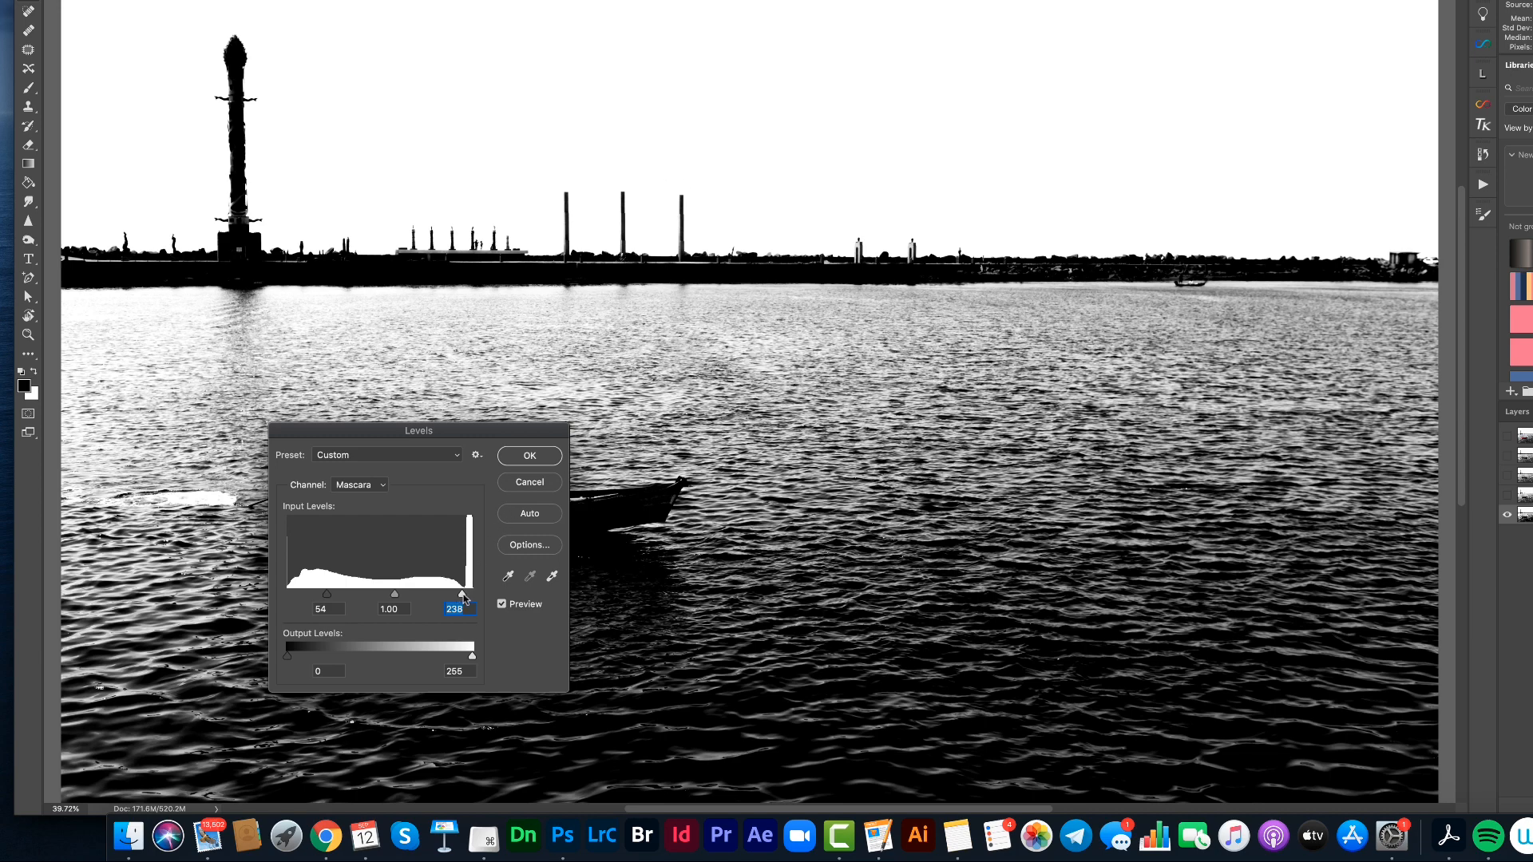
drag(459, 594, 463, 594)
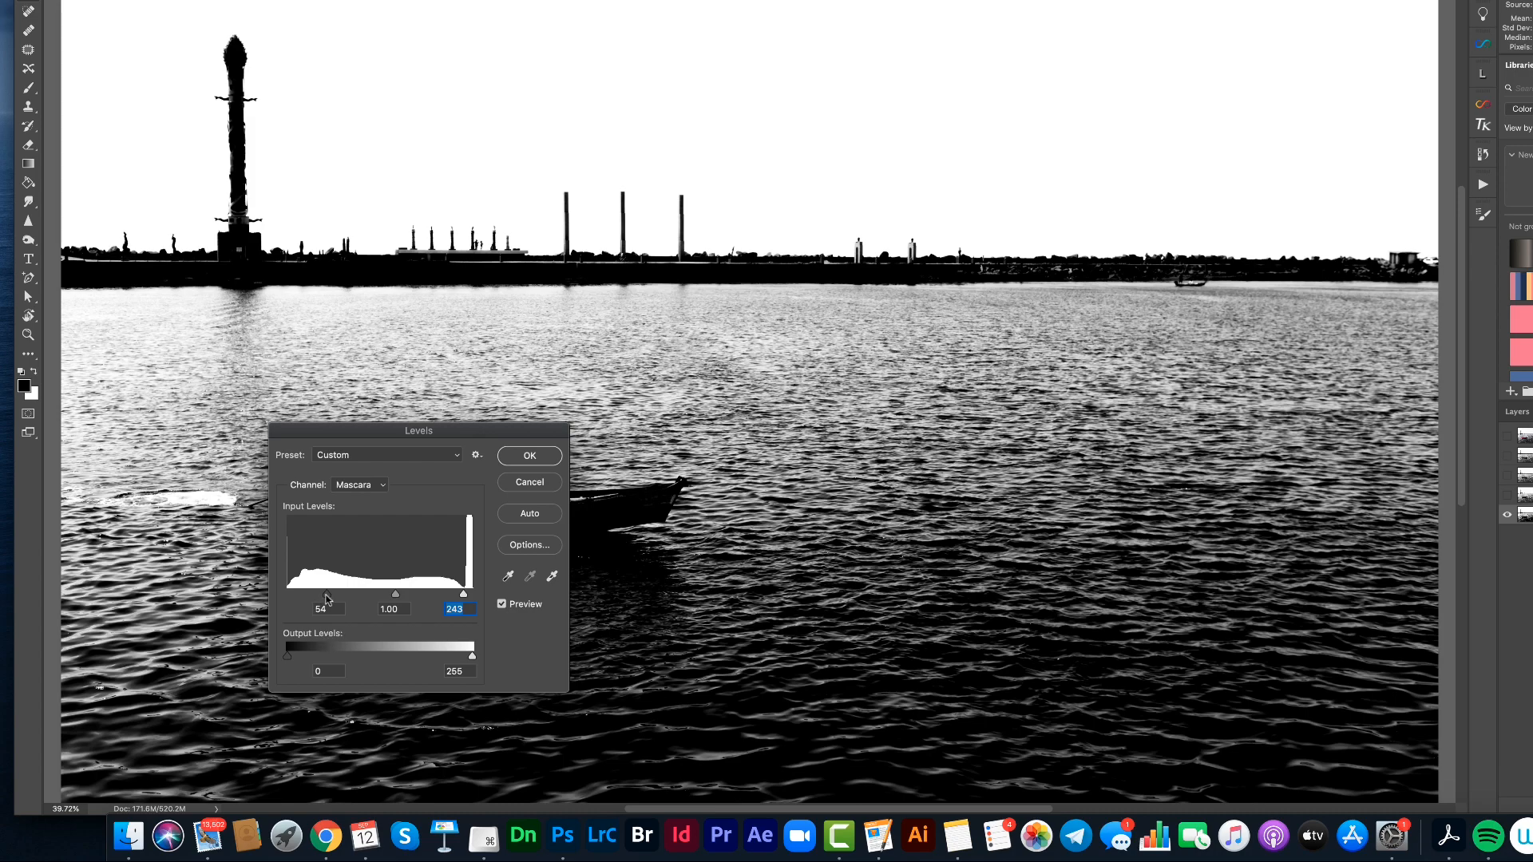
drag(325, 599, 352, 600)
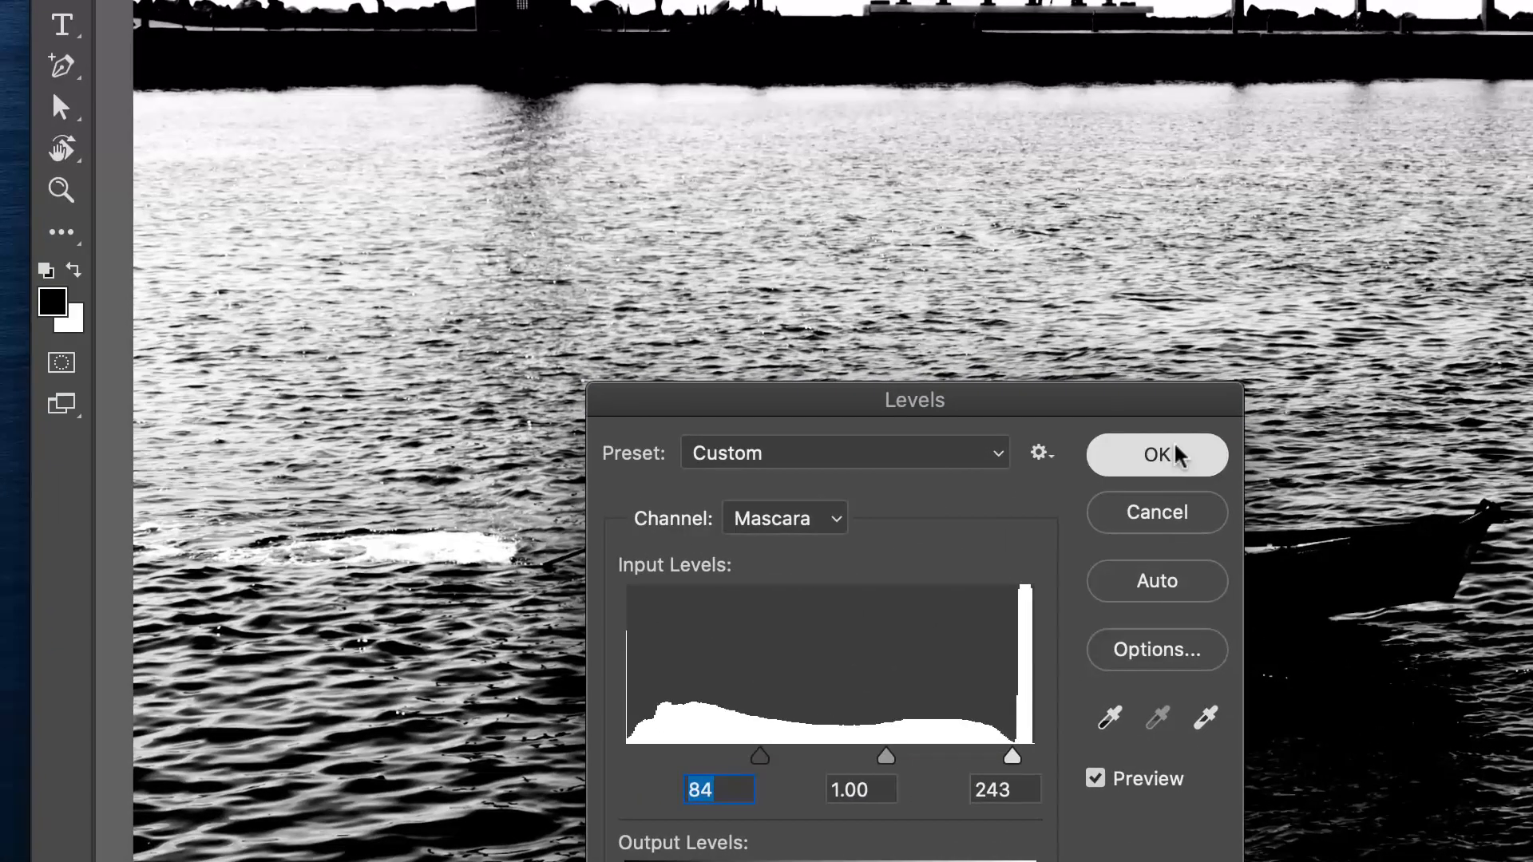
click(1157, 455)
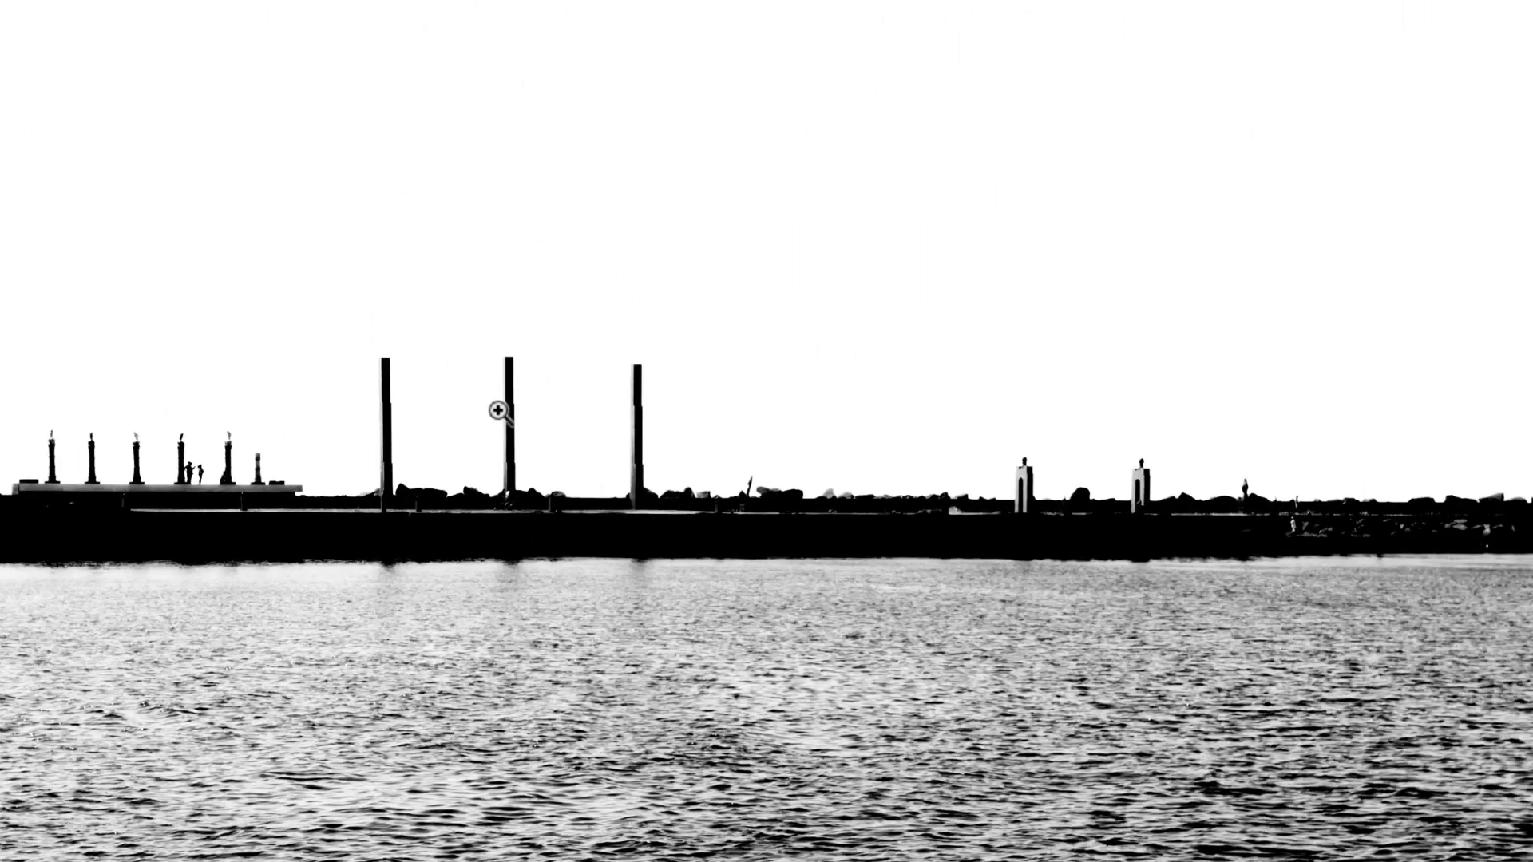
Examine the edges of the pillars, columns, tower and statues in the Mascara channel up close and pick the Burn tool.
drag(495, 407, 700, 395)
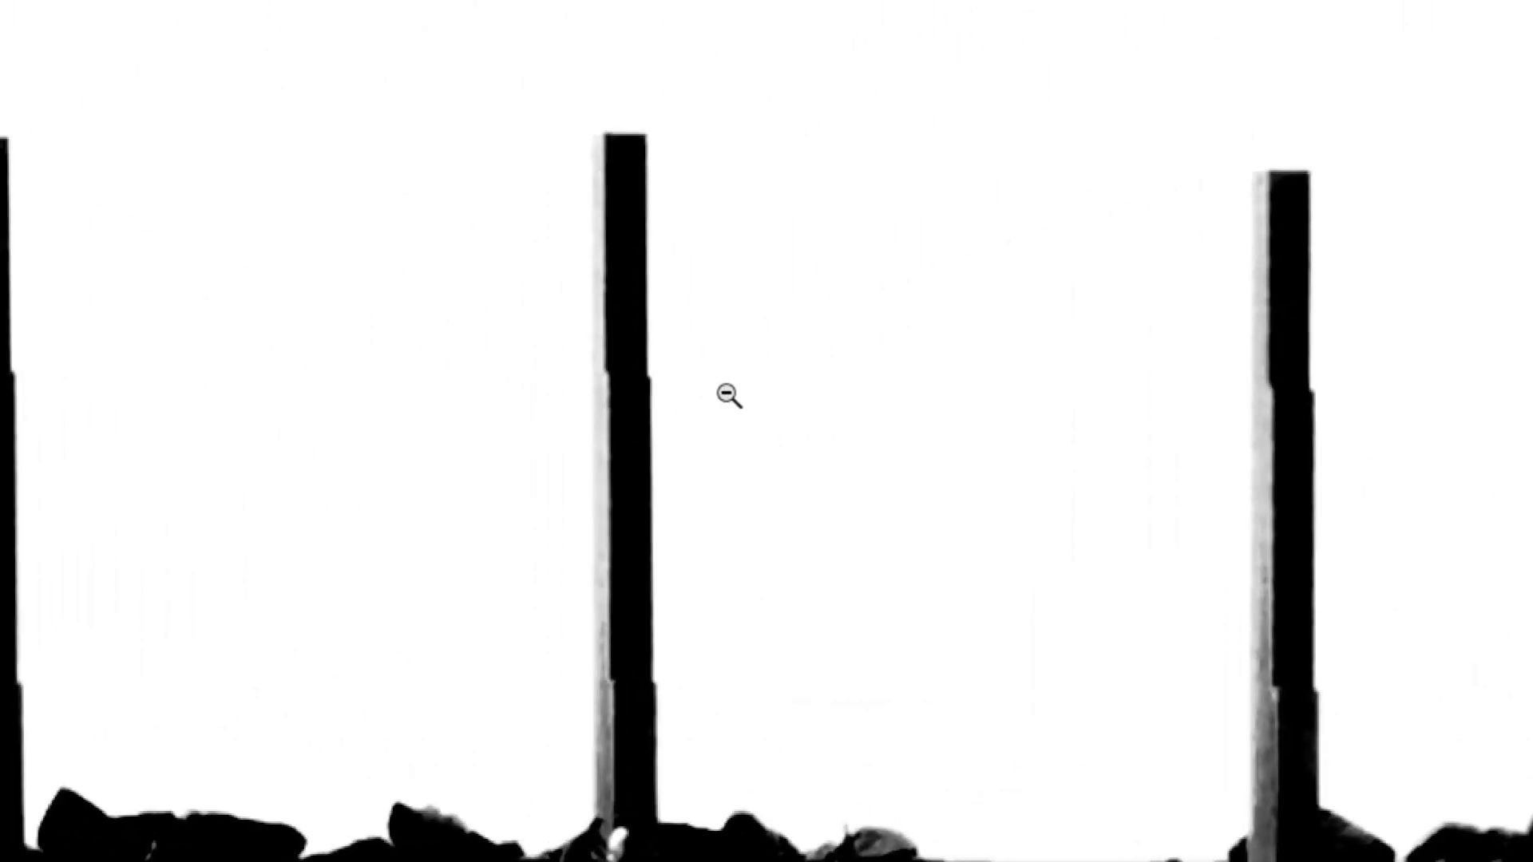
drag(335, 623, 1351, 591)
drag(80, 498, 1004, 387)
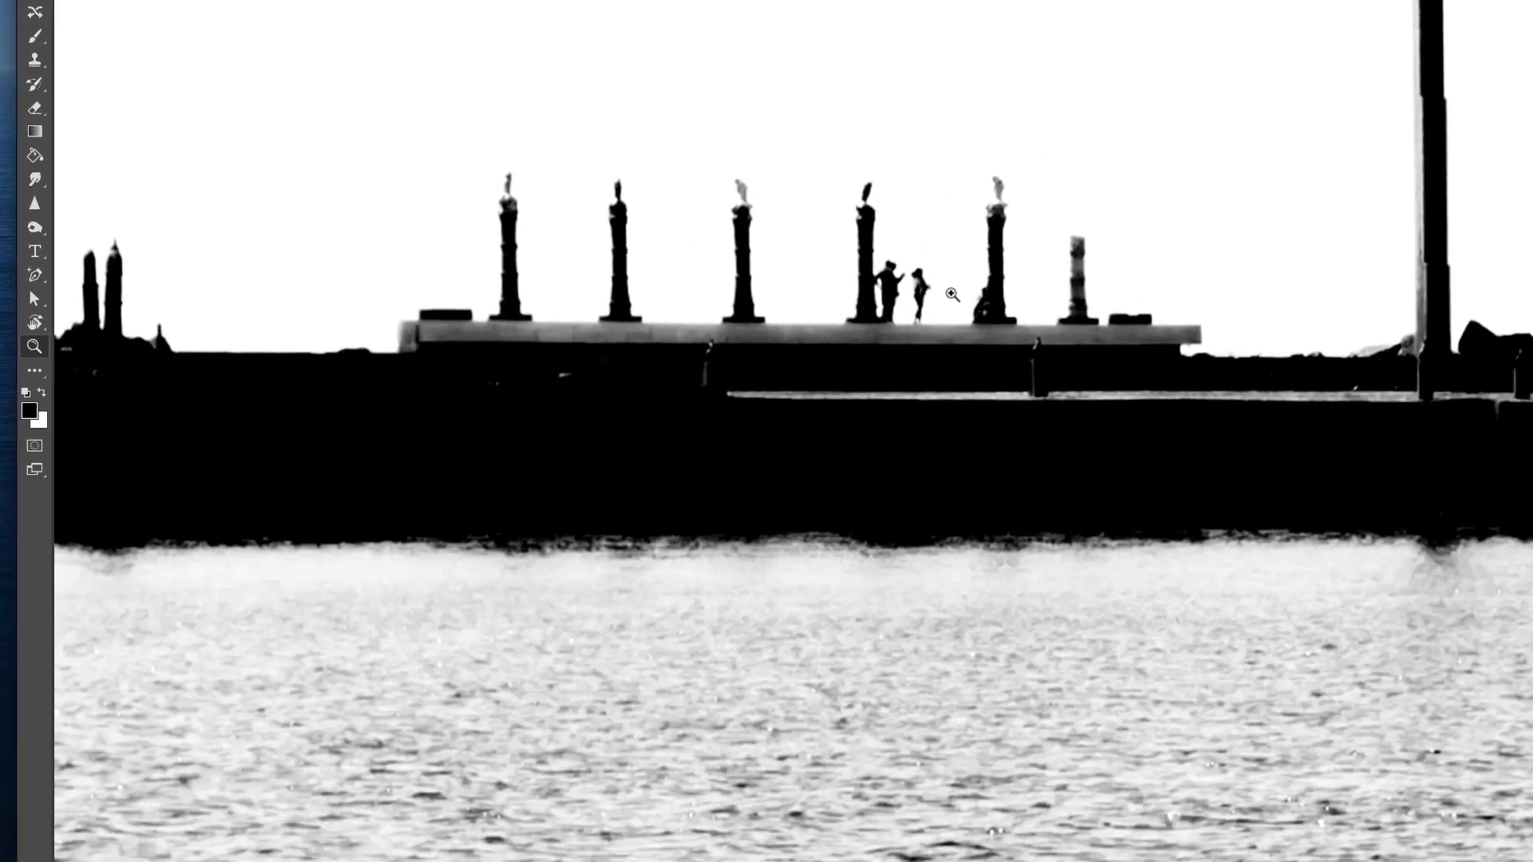
drag(921, 179, 1357, 239)
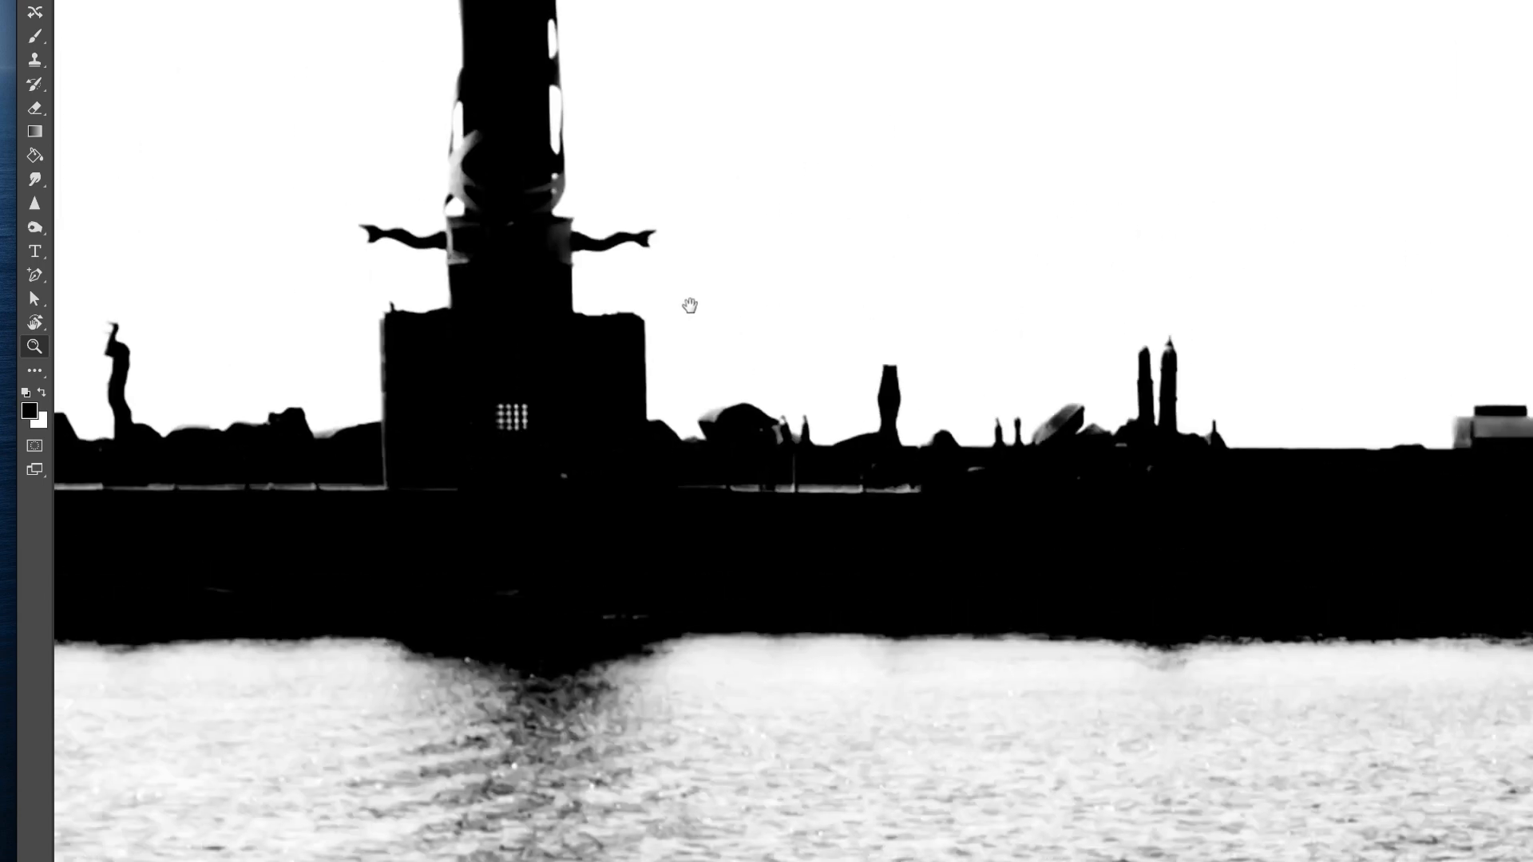
drag(687, 306, 1157, 184)
drag(663, 267, 584, 389)
drag(1065, 102, 662, 348)
drag(757, 334, 711, 315)
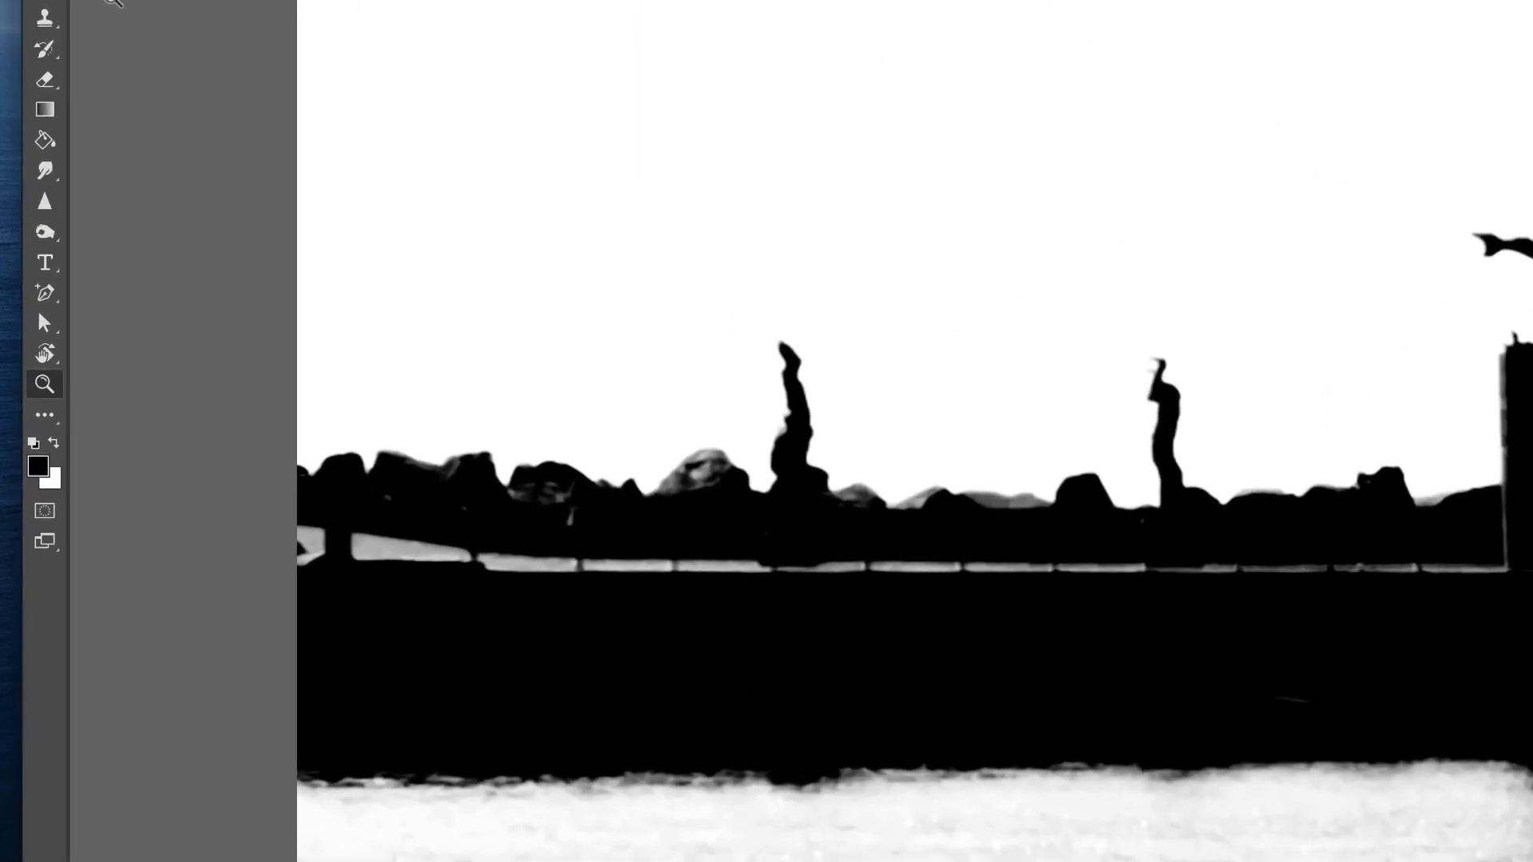
click(34, 227)
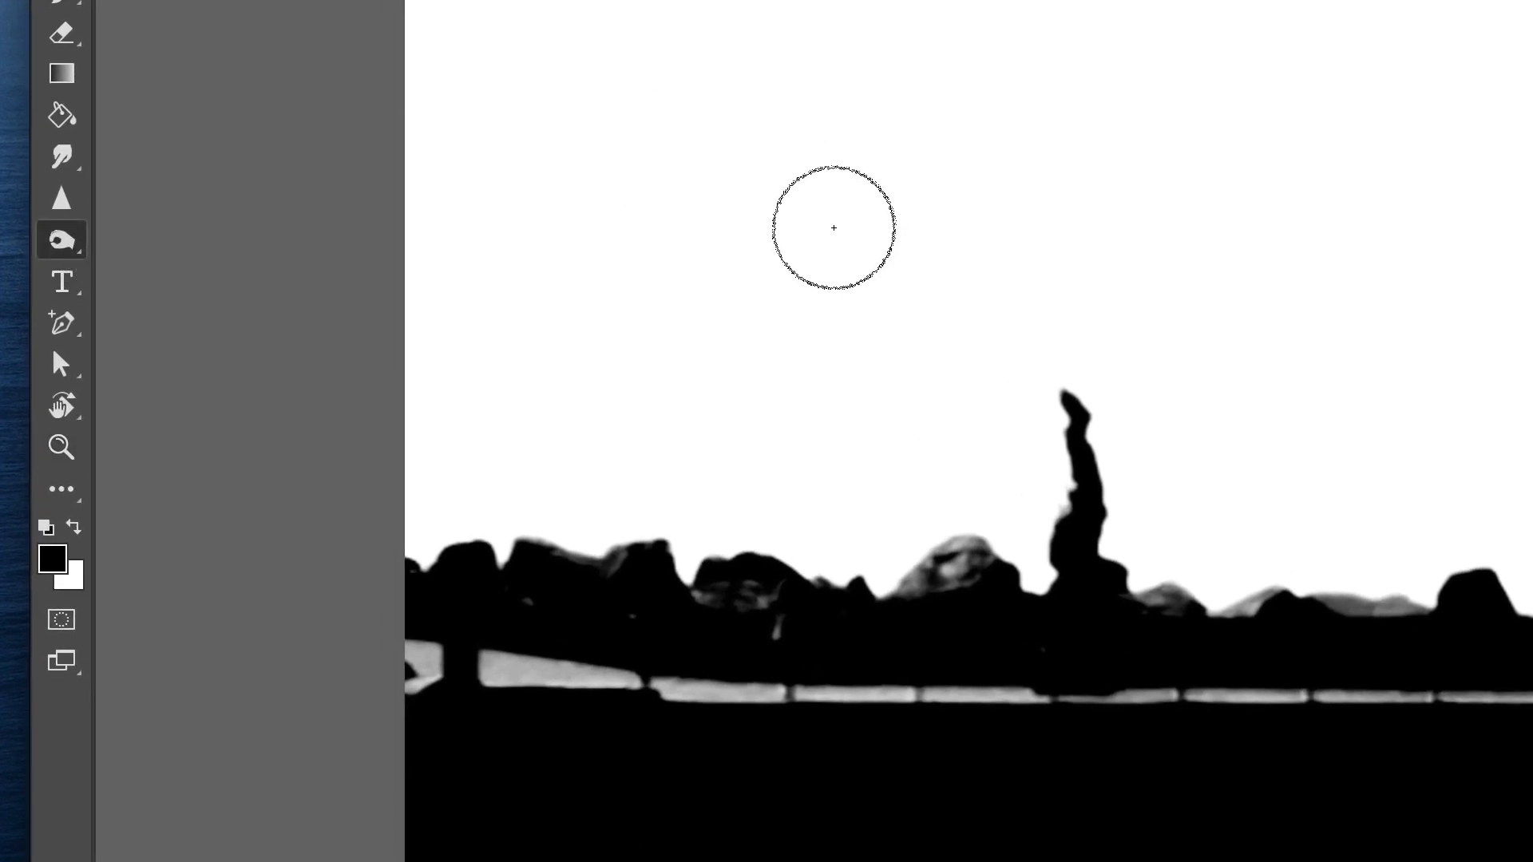
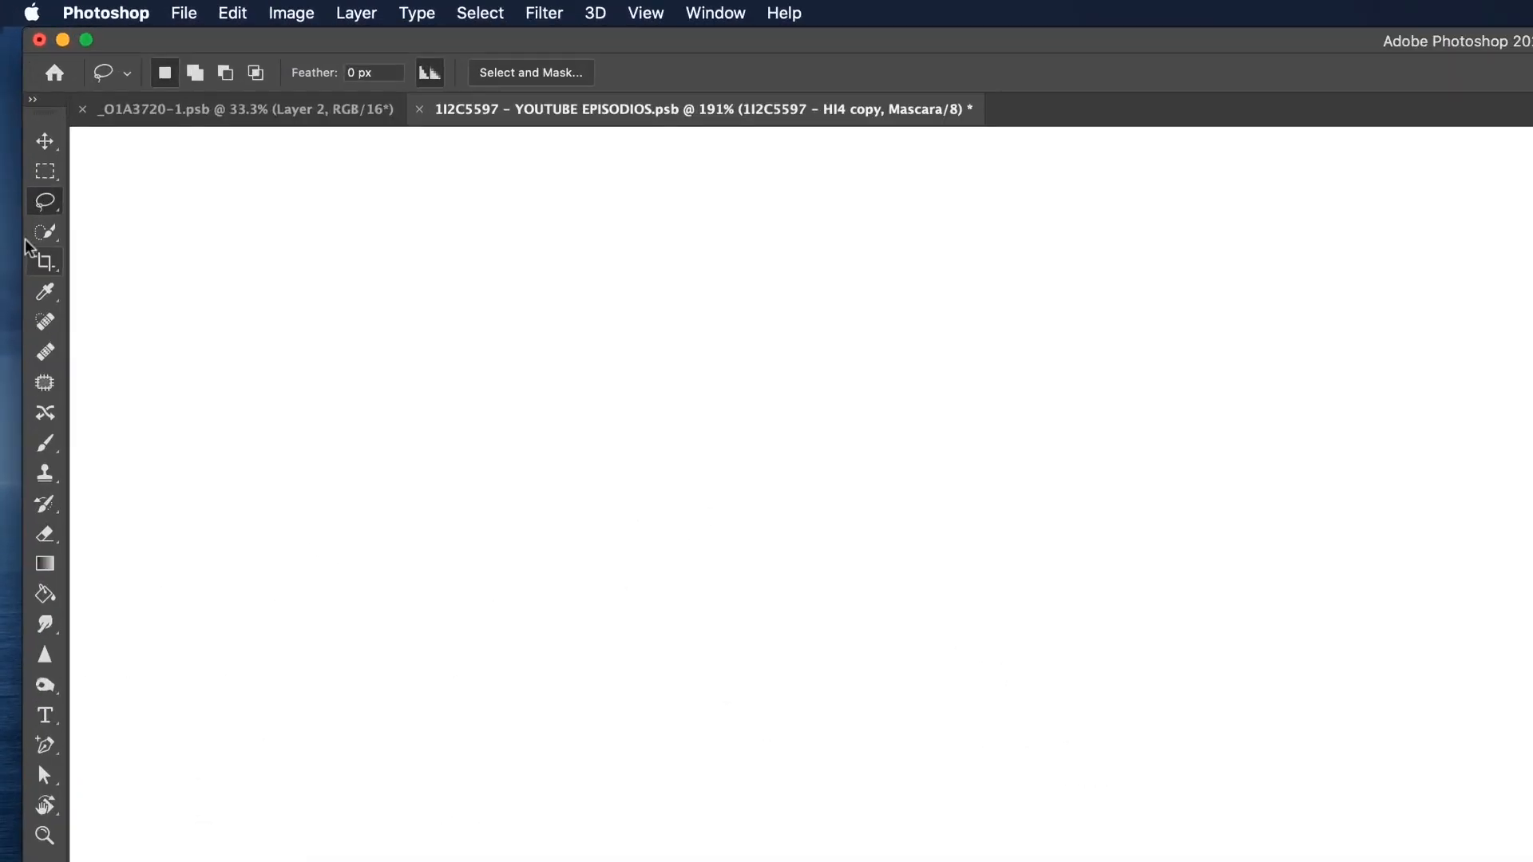
Lasso the building at the breakwater's far right end with the water below, extending the selection along the rocks past the small boat.
right_click(24, 103)
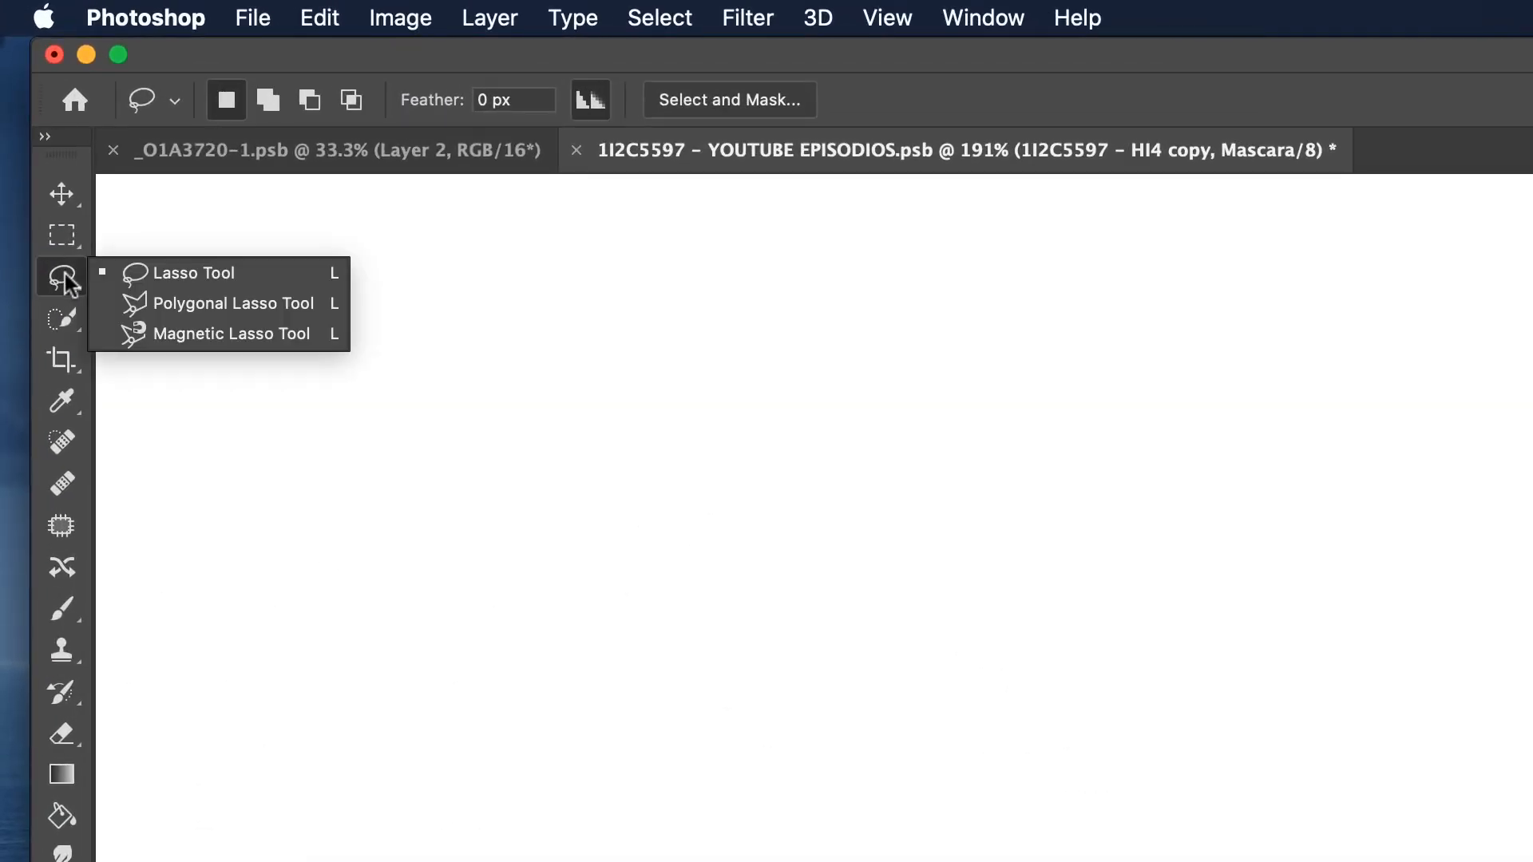
click(197, 271)
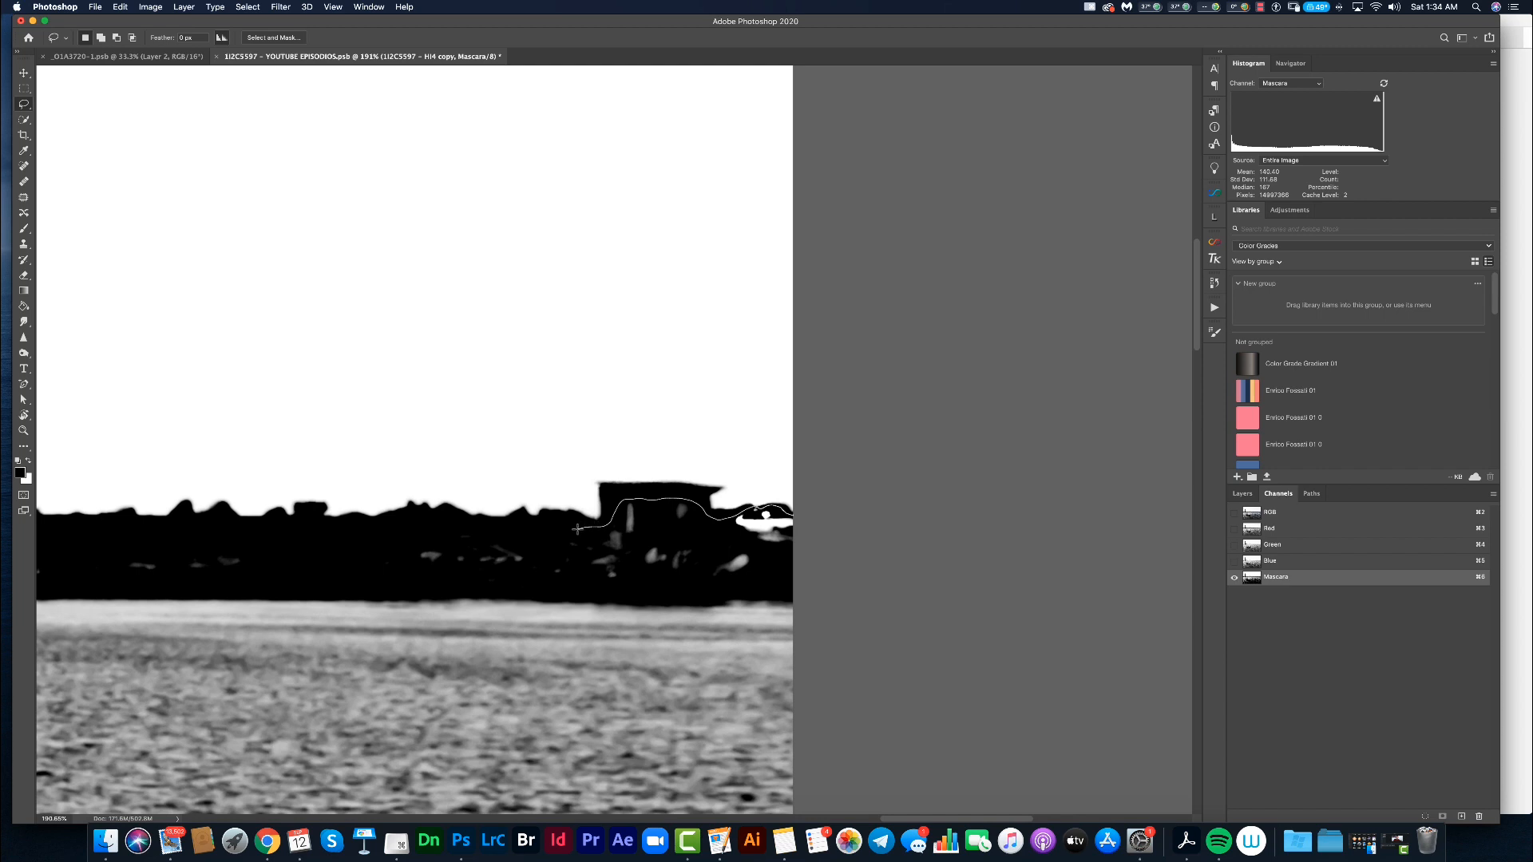
mouse_move(497, 544)
mouse_down()
mouse_move(348, 572)
mouse_move(276, 618)
mouse_move(348, 747)
mouse_move(746, 766)
mouse_move(933, 601)
mouse_up()
drag(577, 660, 916, 543)
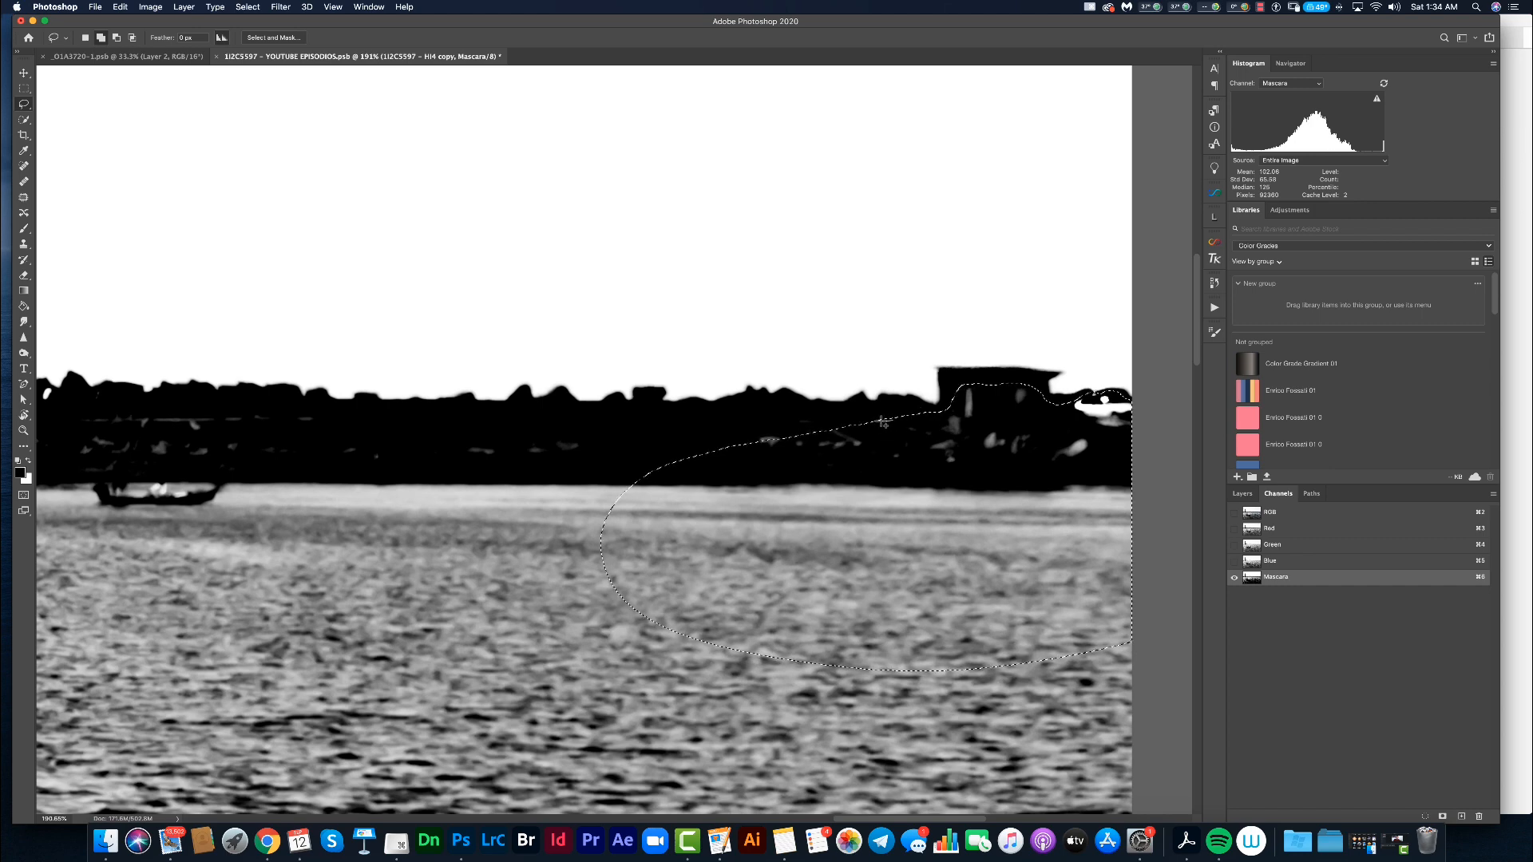
mouse_move(806, 422)
mouse_down()
mouse_move(441, 447)
mouse_move(376, 434)
mouse_up()
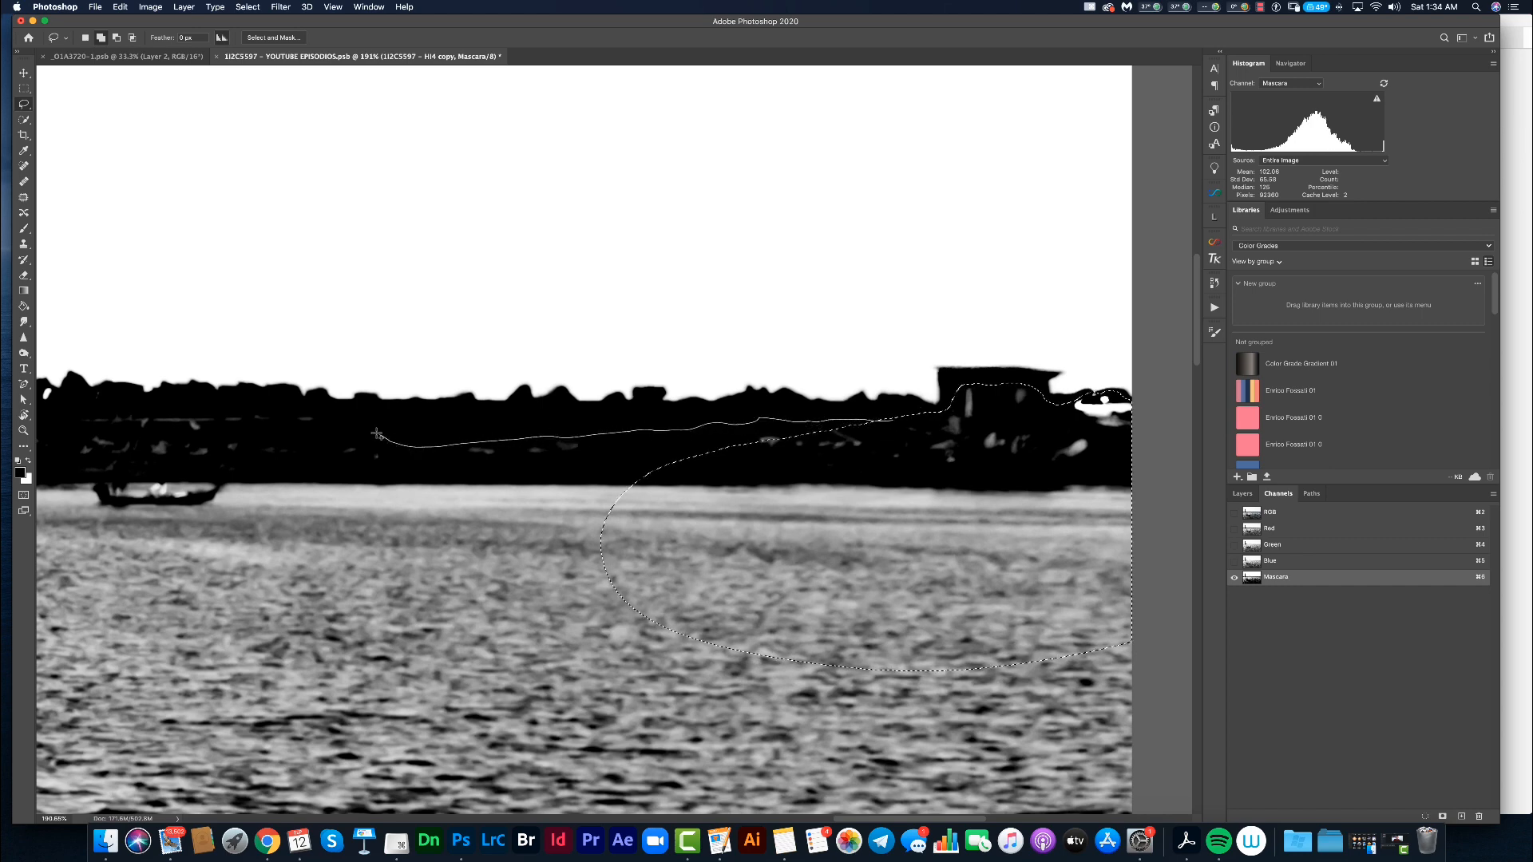
mouse_move(292, 408)
mouse_down()
mouse_move(104, 407)
mouse_move(50, 458)
mouse_move(50, 479)
mouse_up()
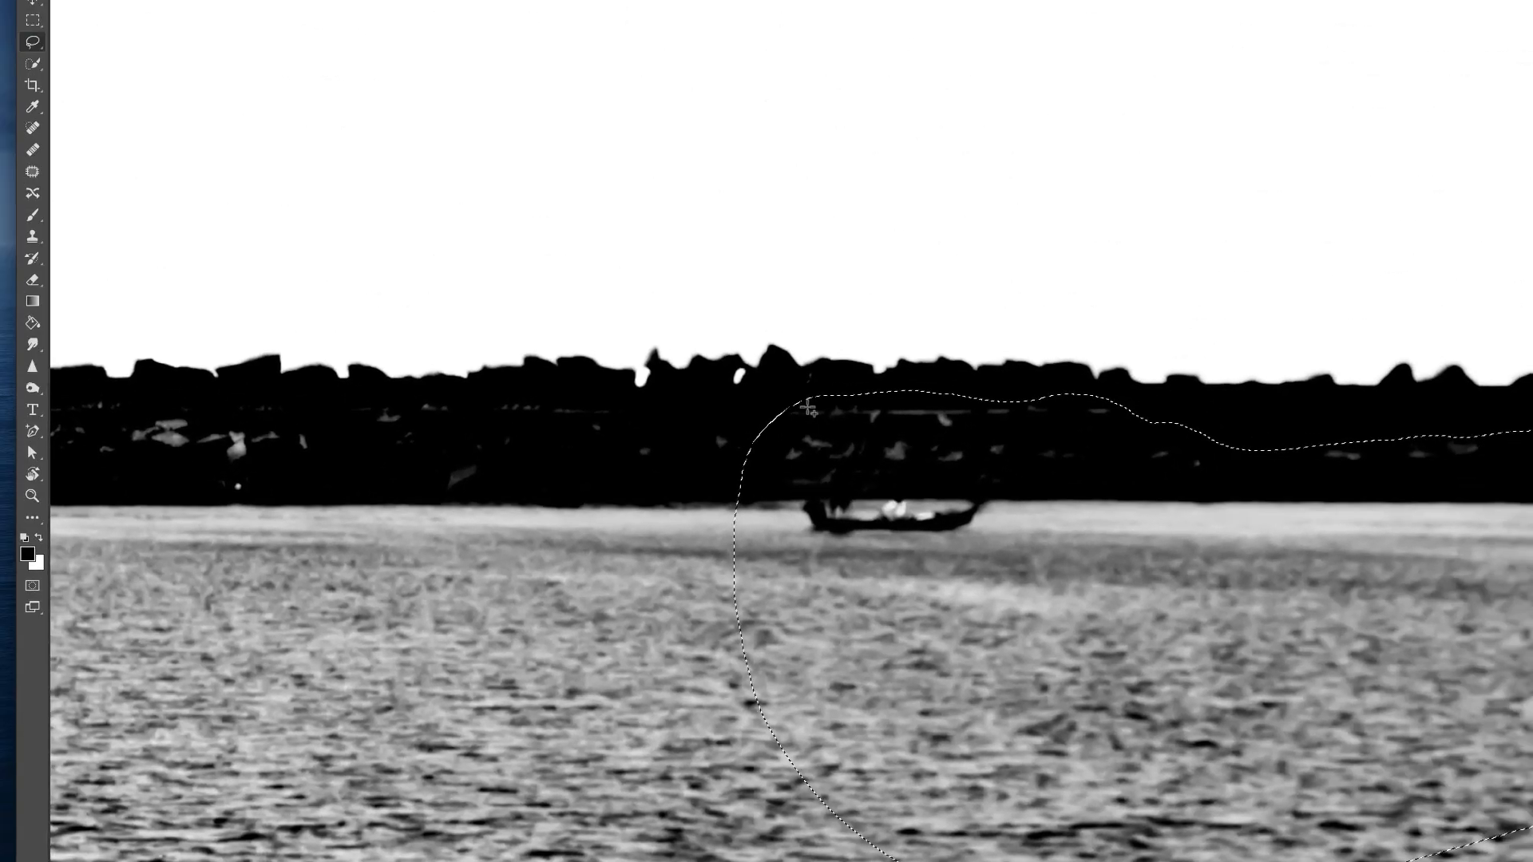
Extend the lasso selection leftward through the dark breakwater and the water below, up to the two statue-topped blocks.
mouse_move(807, 408)
mouse_down()
mouse_move(723, 365)
mouse_move(634, 410)
mouse_move(525, 386)
mouse_move(433, 403)
mouse_move(78, 404)
mouse_move(76, 563)
mouse_up()
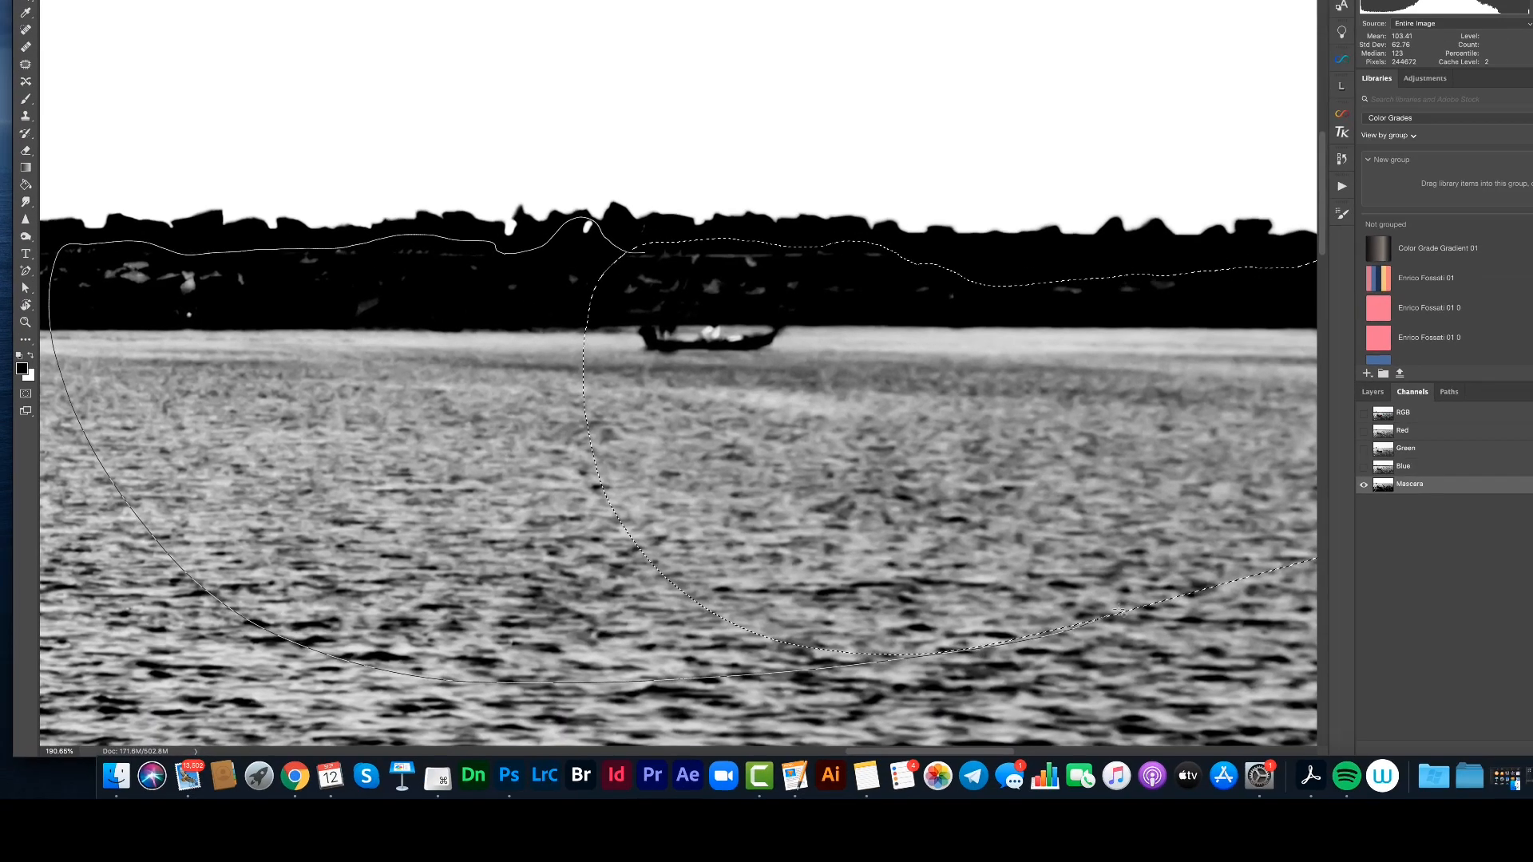
scroll(842, 484, left, 10)
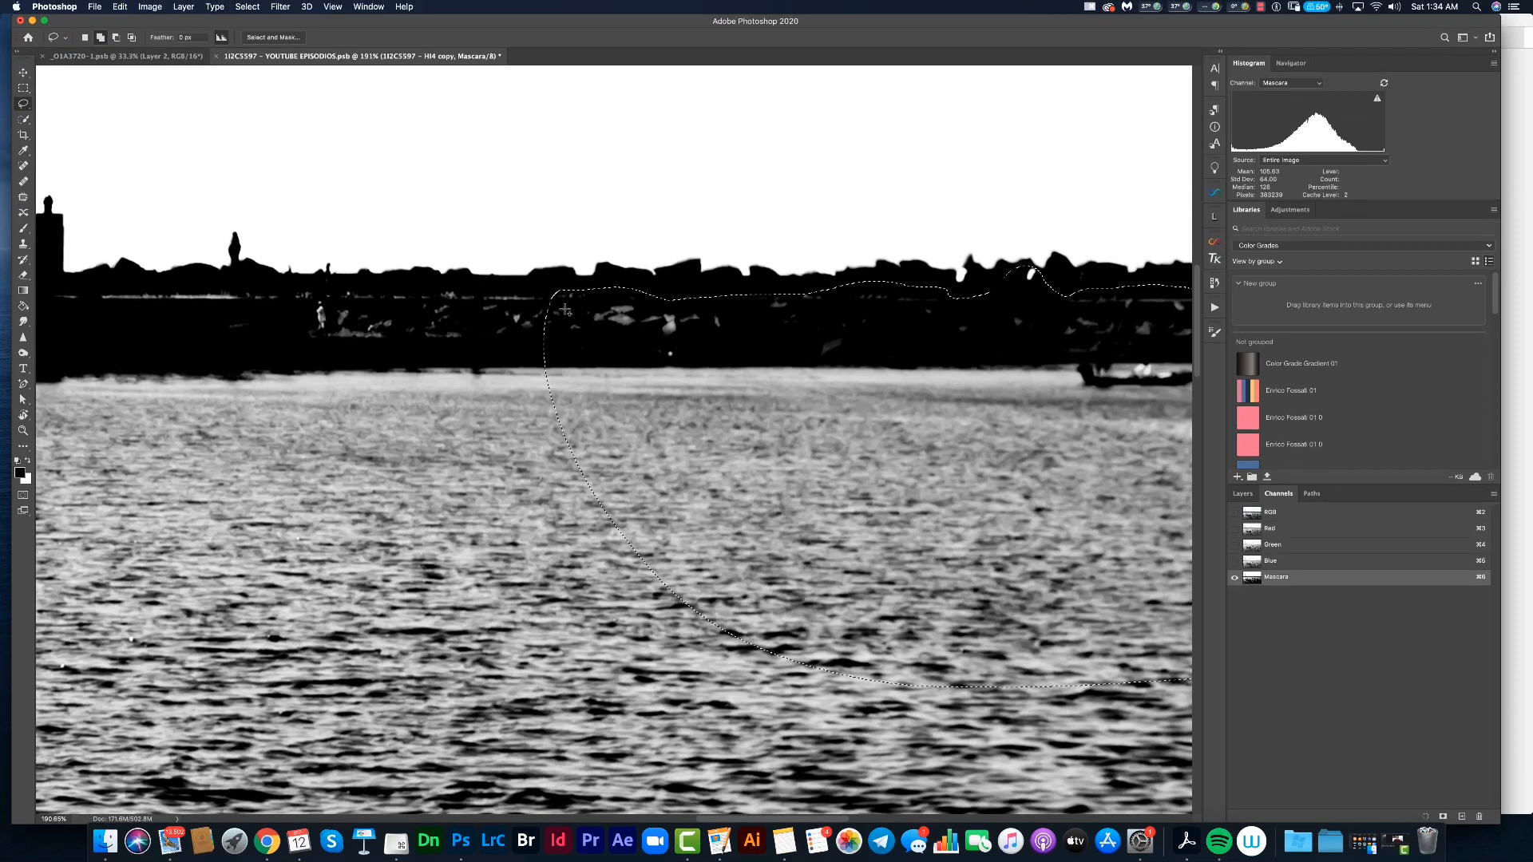
drag(589, 298, 463, 288)
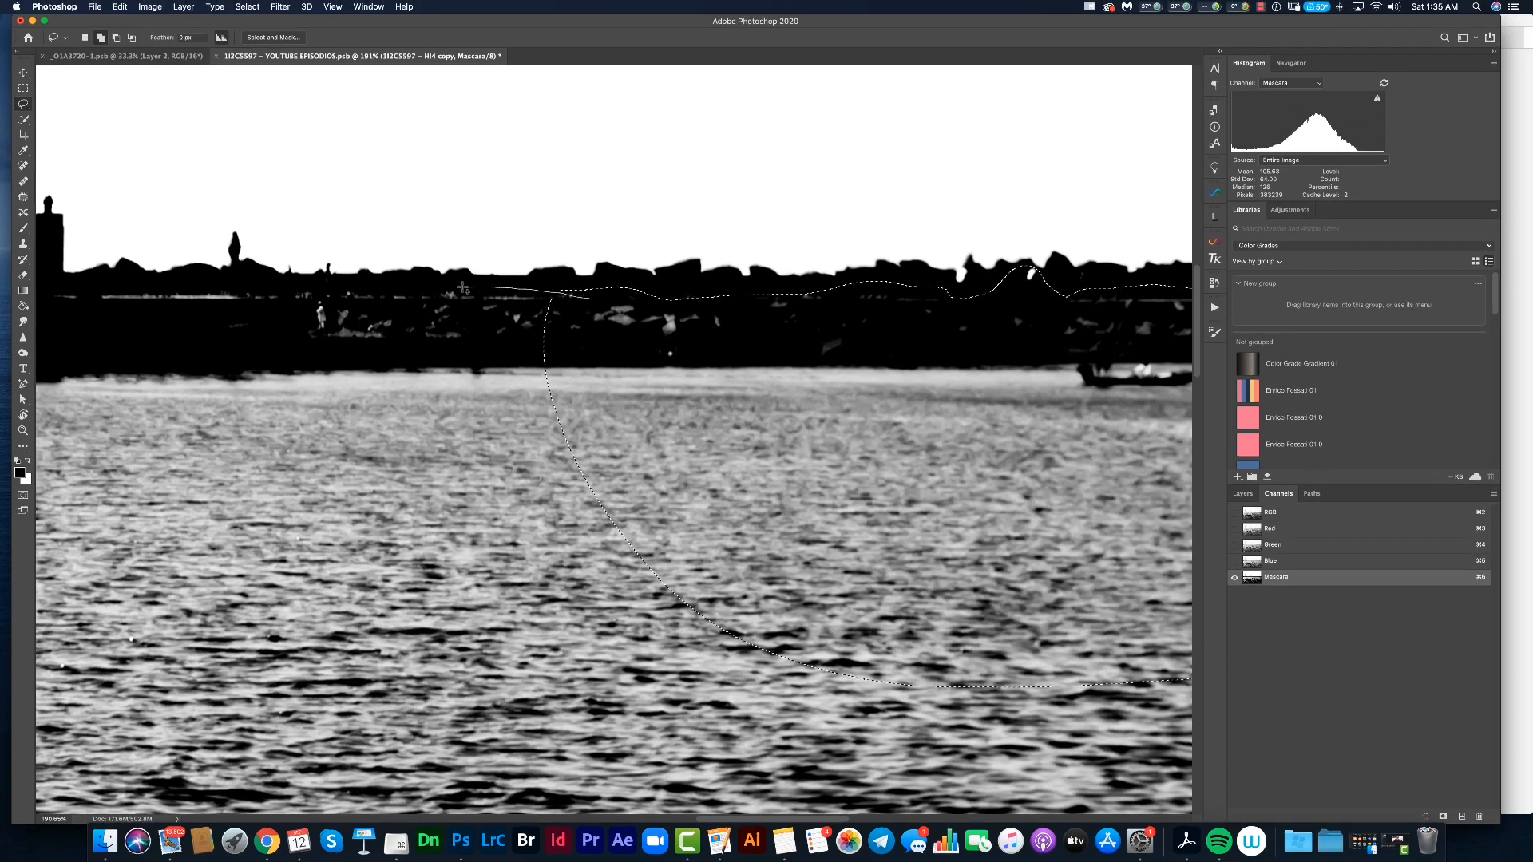
mouse_move(306, 293)
mouse_down()
mouse_move(244, 285)
mouse_move(160, 345)
mouse_move(384, 792)
mouse_move(888, 684)
mouse_up()
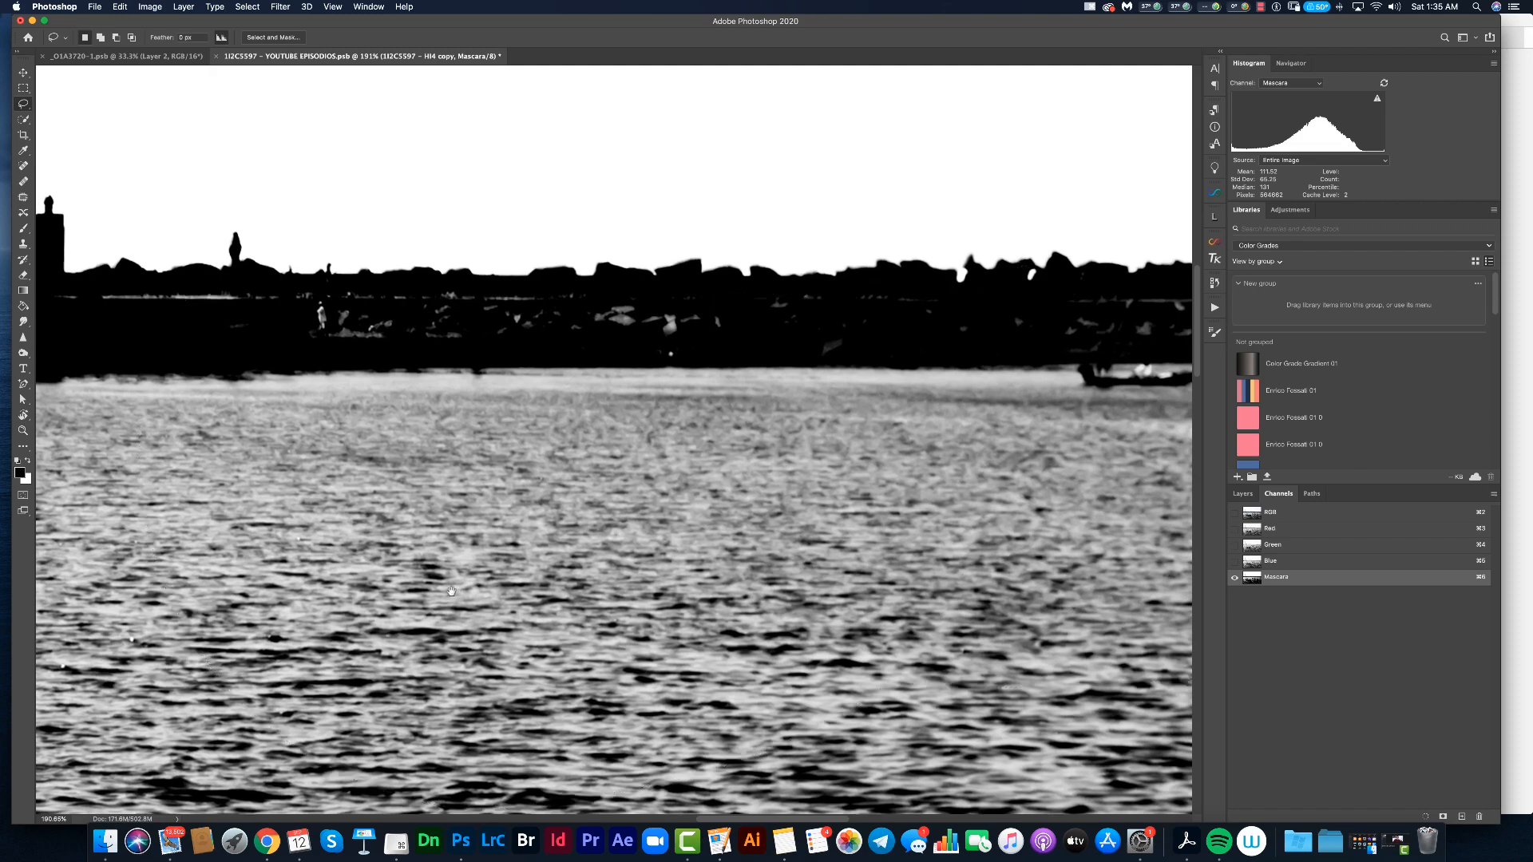
scroll(709, 301, left, 10)
mouse_move(709, 301)
mouse_down()
mouse_move(648, 278)
mouse_move(463, 285)
mouse_move(311, 319)
mouse_move(455, 576)
mouse_move(622, 605)
mouse_up()
mouse_move(550, 329)
mouse_down()
mouse_move(545, 283)
mouse_move(243, 294)
mouse_move(360, 798)
mouse_up()
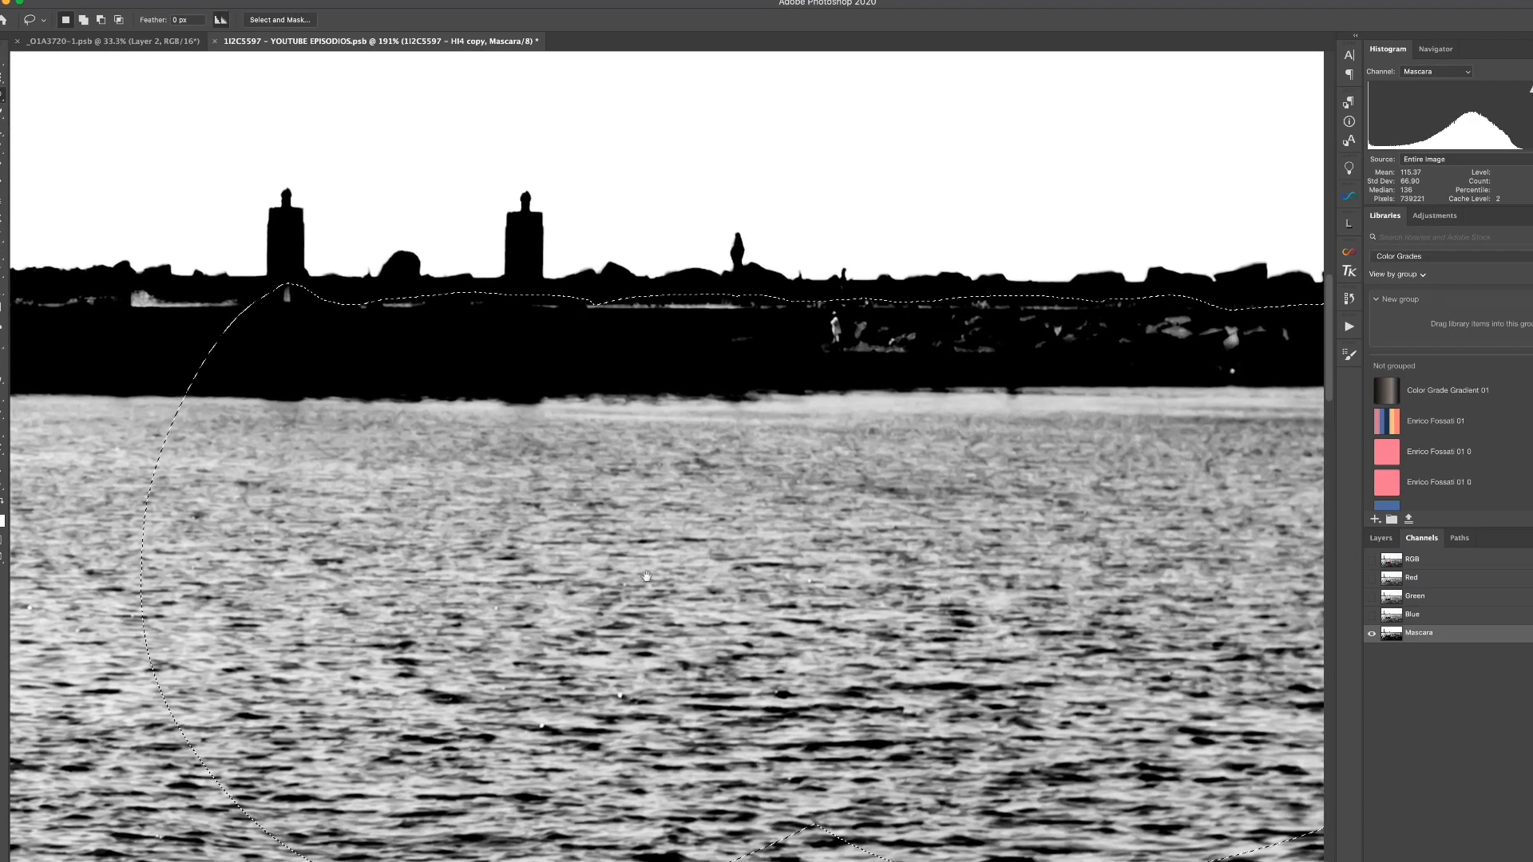
Add the breakwater and water between the statue-topped blocks and the middle tall pillar to the selection, enclosing the bright gaps.
drag(646, 576, 900, 578)
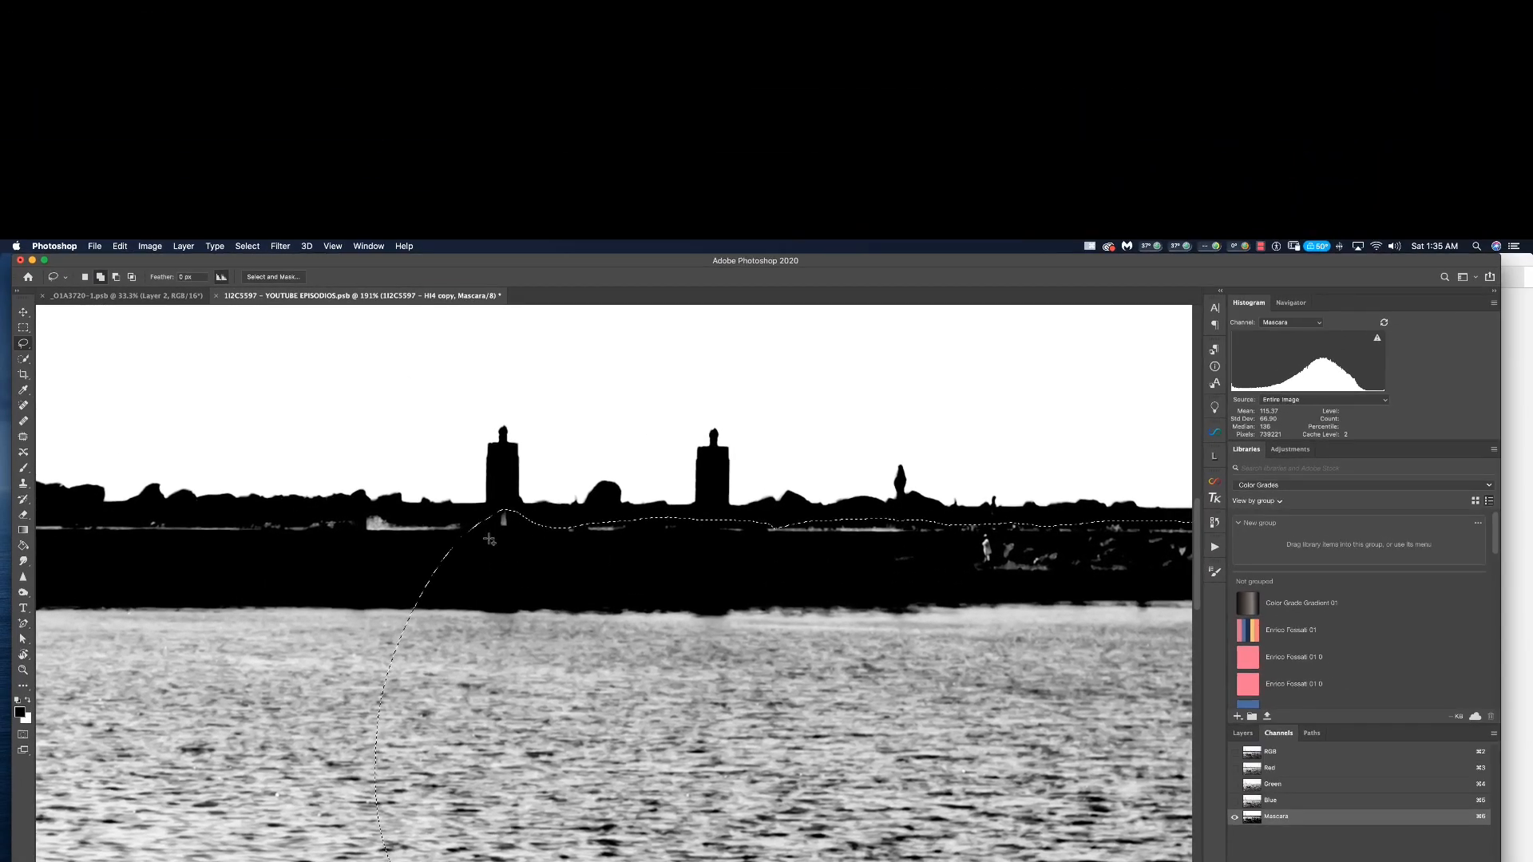
mouse_move(488, 540)
mouse_down()
mouse_move(403, 510)
mouse_move(116, 517)
mouse_move(73, 558)
mouse_move(456, 861)
mouse_up()
drag(457, 662, 575, 702)
scroll(571, 188, left, 10)
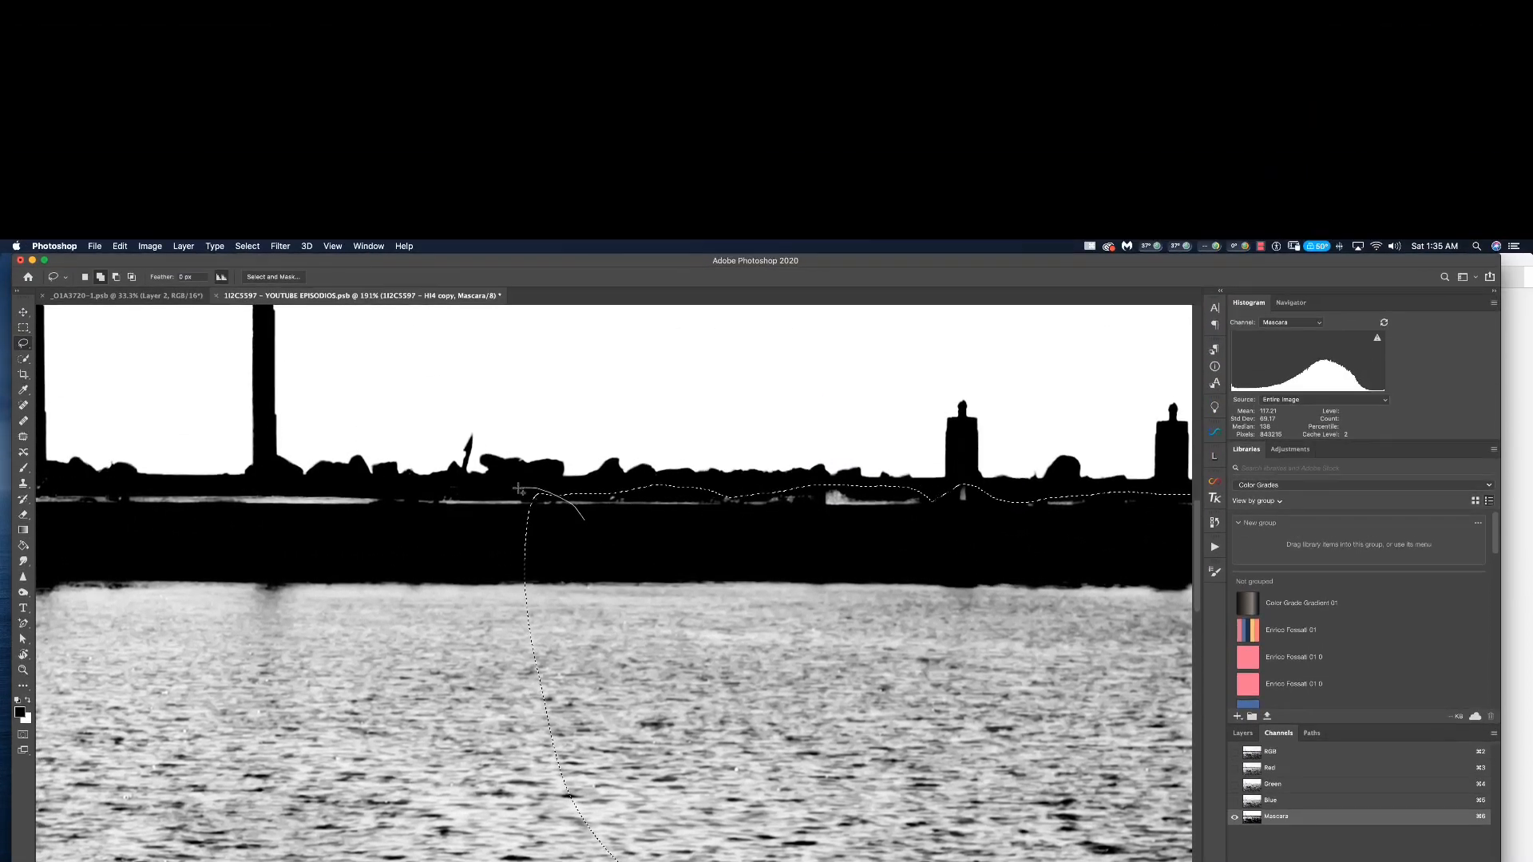
mouse_move(518, 488)
mouse_down()
mouse_move(355, 487)
mouse_move(160, 519)
mouse_move(123, 607)
mouse_up()
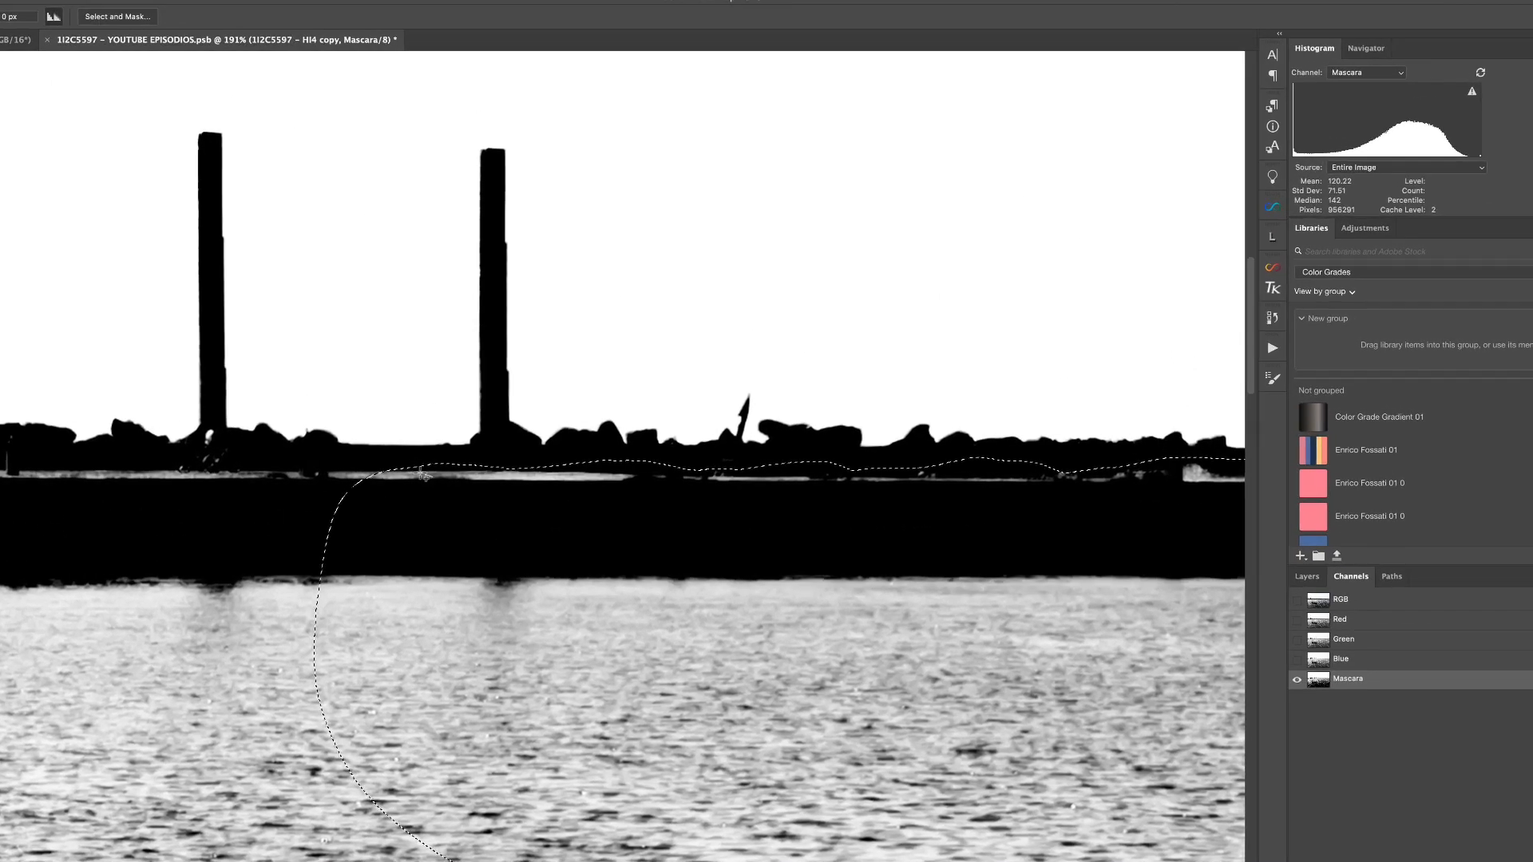
mouse_move(427, 477)
mouse_down()
mouse_move(257, 460)
mouse_move(213, 423)
mouse_move(176, 456)
mouse_move(106, 460)
mouse_move(63, 772)
mouse_move(511, 861)
mouse_up()
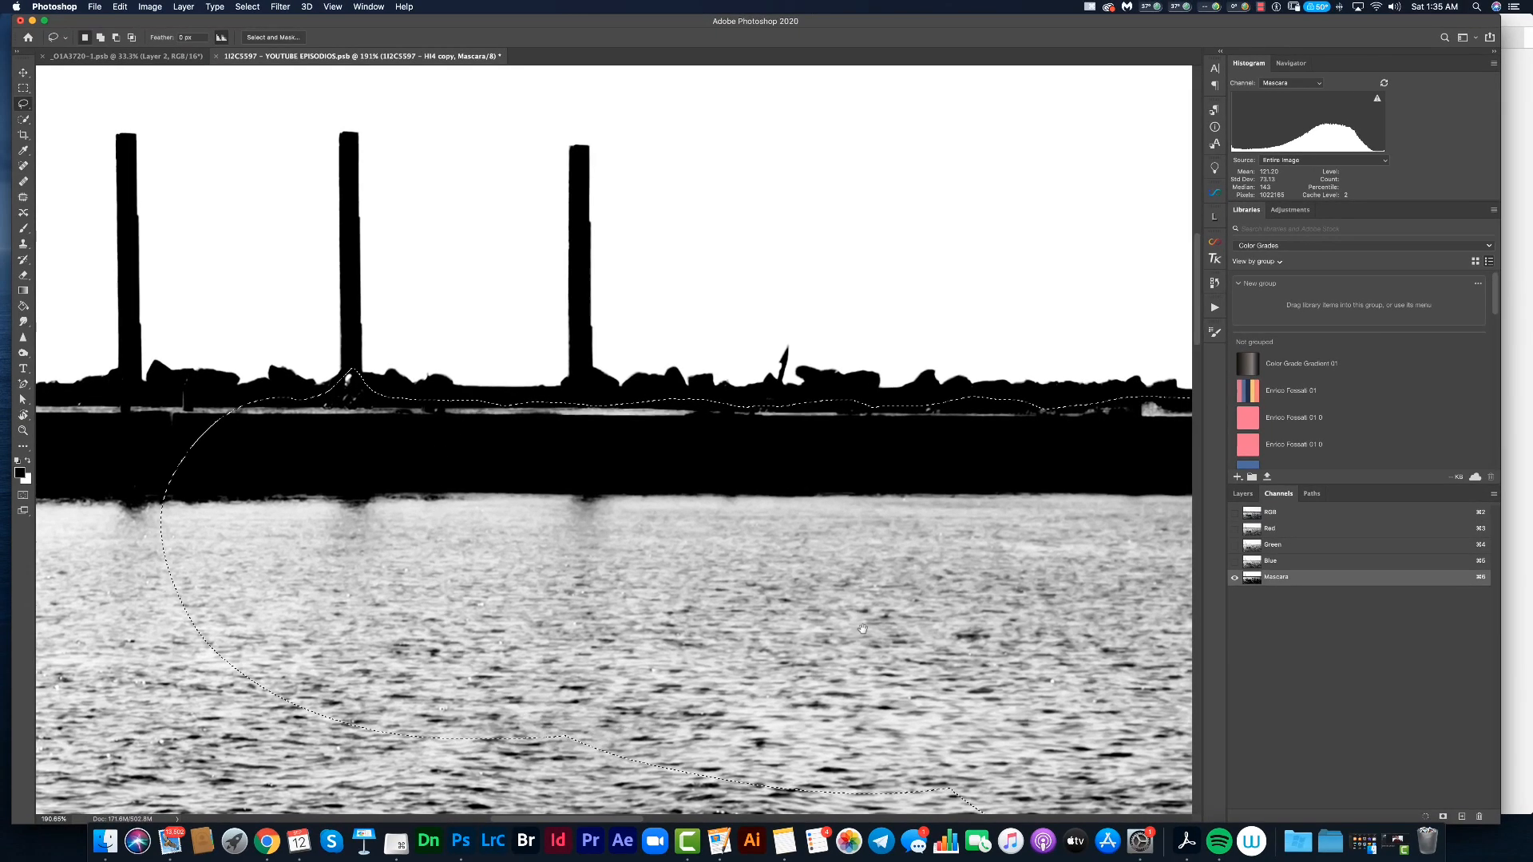
Continue adding to the lasso selection from the tall pillars toward the row of columns, including the water below.
drag(862, 628, 1321, 636)
mouse_move(728, 413)
mouse_down()
mouse_move(579, 396)
mouse_move(372, 432)
mouse_move(703, 686)
mouse_up()
mouse_move(434, 400)
mouse_down()
mouse_move(902, 412)
mouse_move(565, 421)
mouse_move(471, 403)
mouse_move(285, 491)
mouse_move(171, 651)
mouse_up()
key(shift)
scroll(894, 479, left, 10)
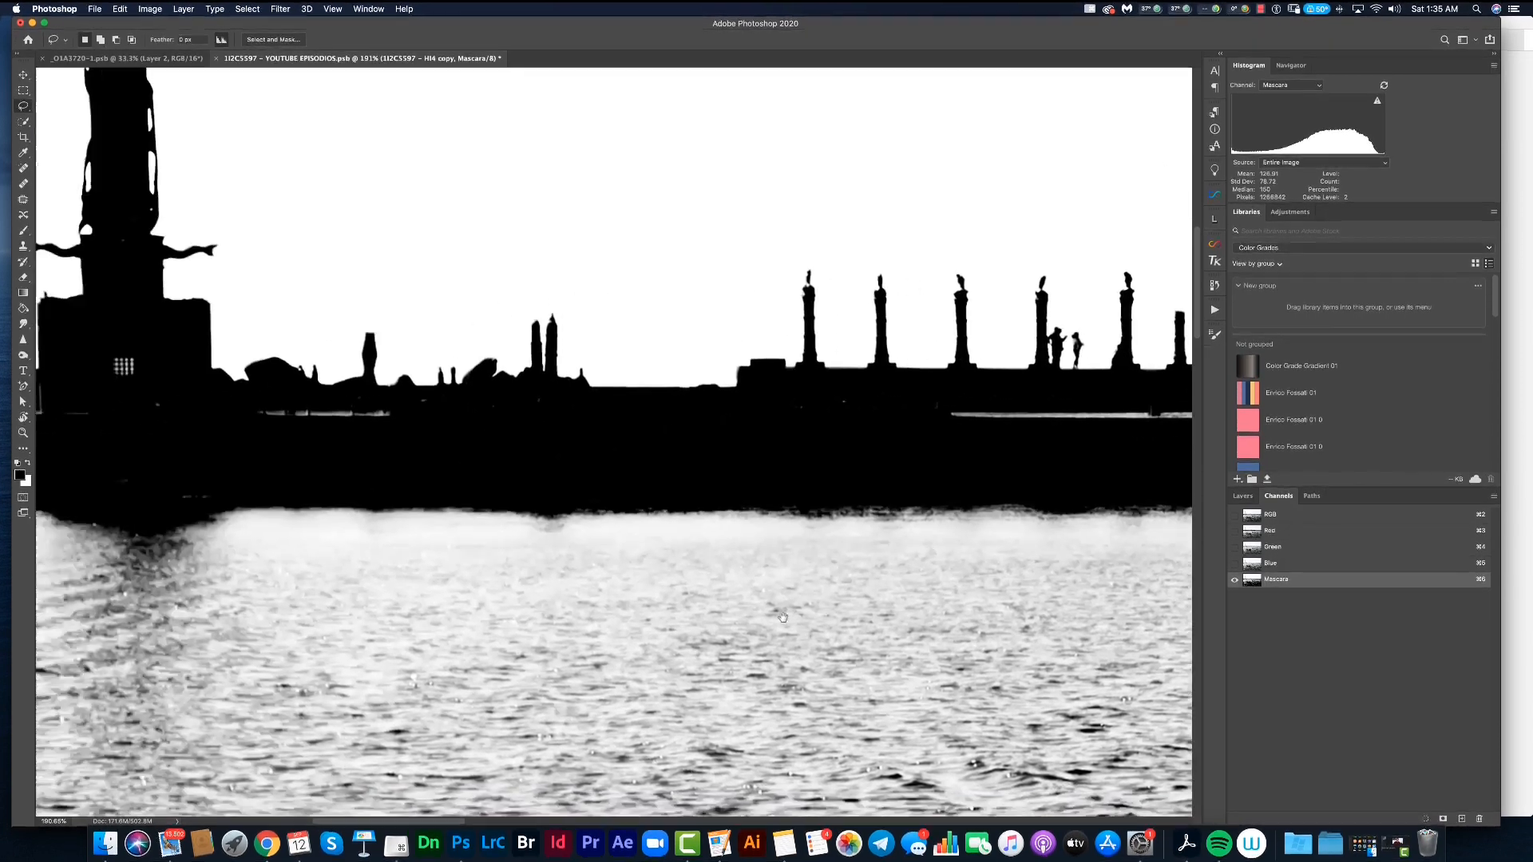
Extend the selection beneath the columns and through the tower's base to the image's left edge, including the grated window.
key(shift)
mouse_move(931, 408)
mouse_down()
mouse_move(735, 402)
mouse_move(611, 369)
mouse_move(385, 365)
mouse_move(320, 321)
mouse_move(231, 351)
mouse_move(228, 495)
mouse_up()
mouse_move(400, 538)
mouse_down()
mouse_move(688, 599)
mouse_move(1028, 593)
mouse_up()
drag(916, 398, 799, 414)
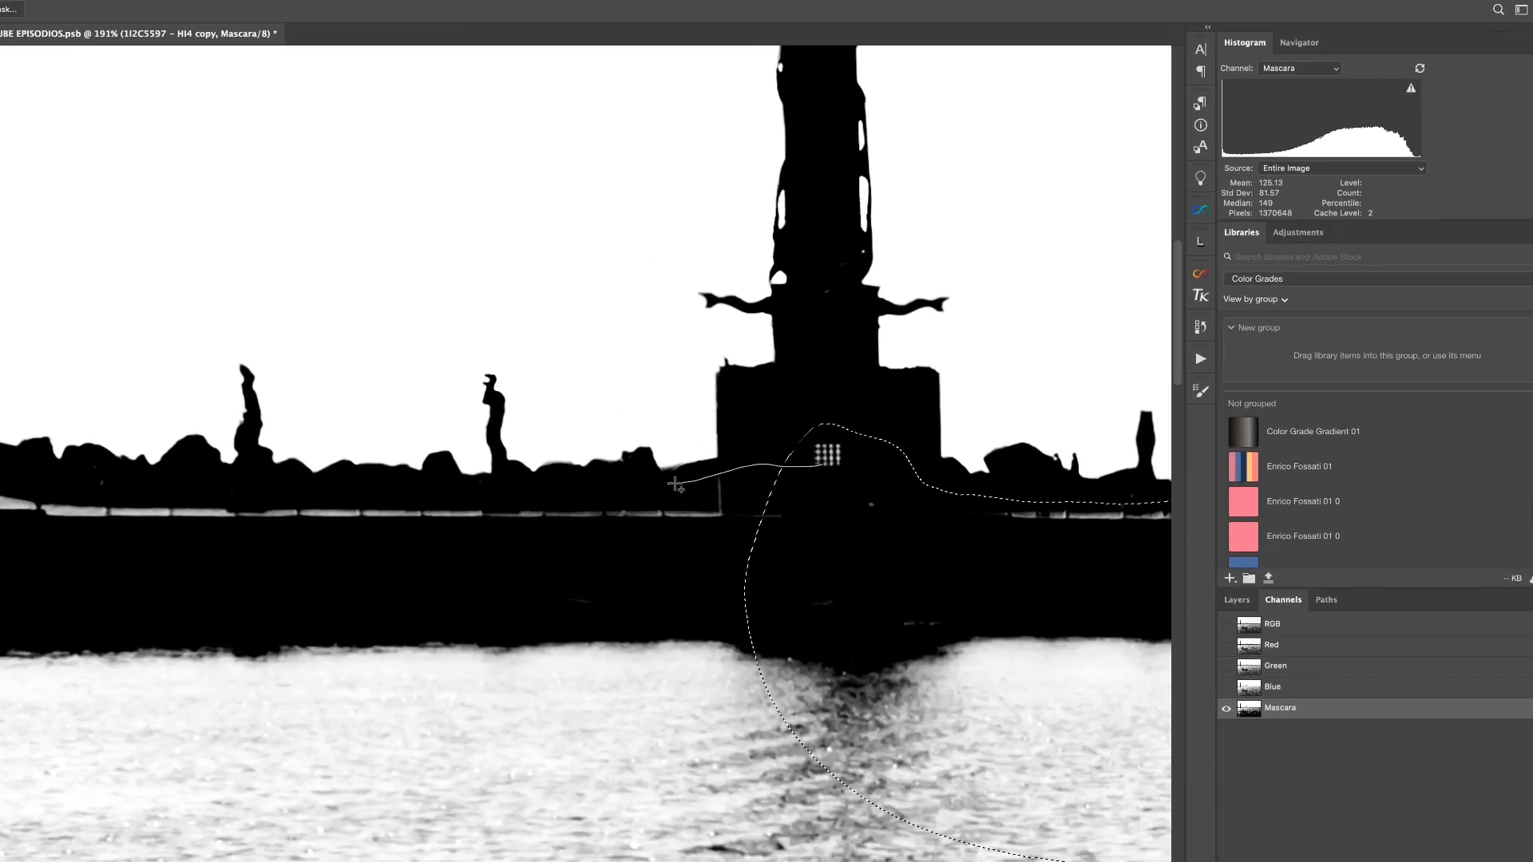
mouse_move(676, 484)
mouse_down()
mouse_move(435, 500)
mouse_move(0, 482)
mouse_move(32, 798)
mouse_up()
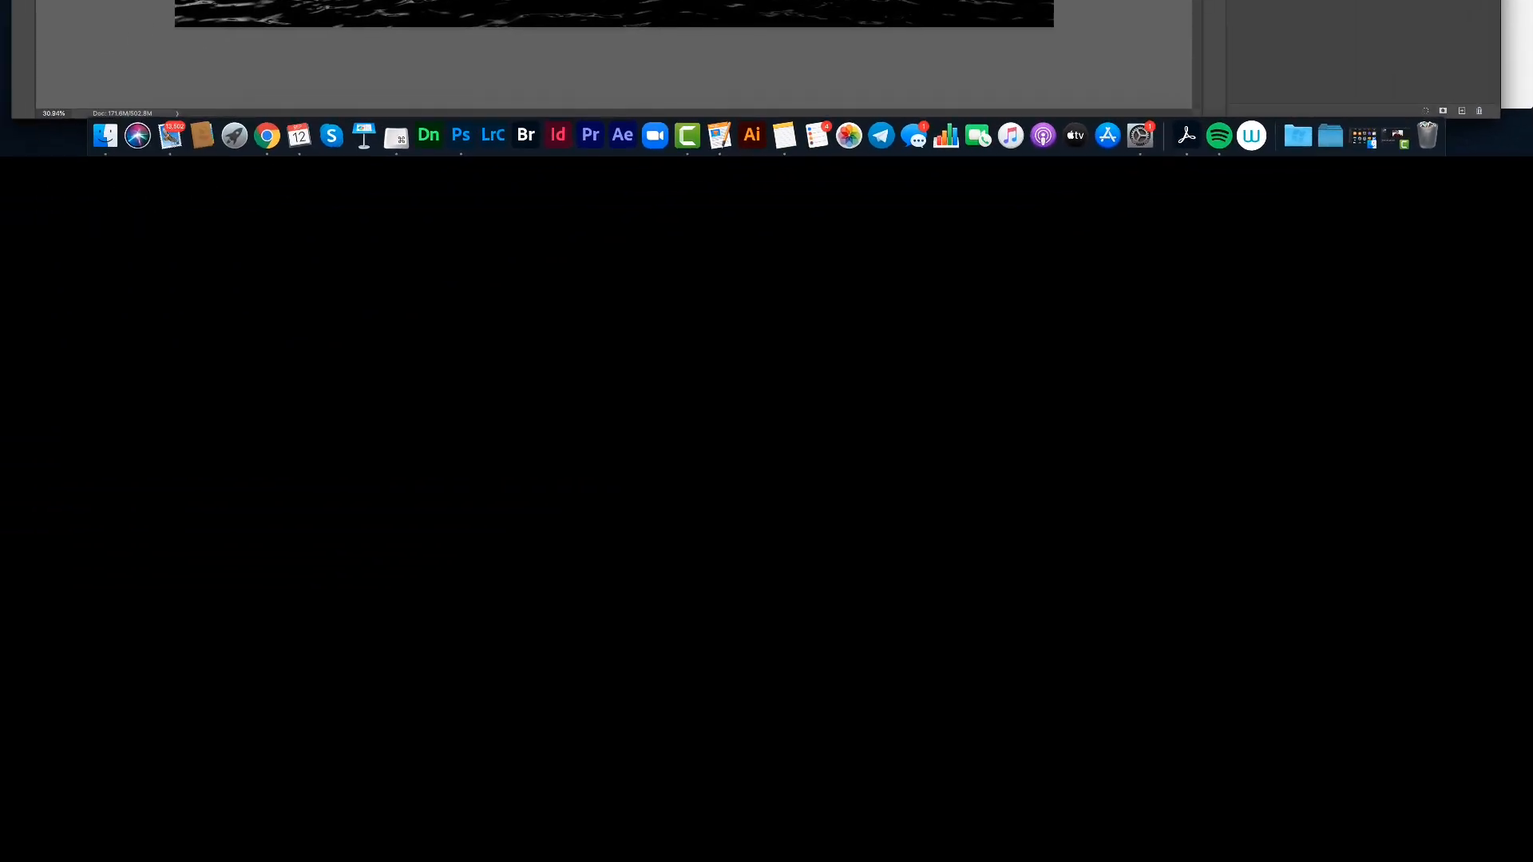
Add the remaining water down to the image's lower corners to the selection, fill the selection with black and deselect it.
drag(209, 0, 1041, 0)
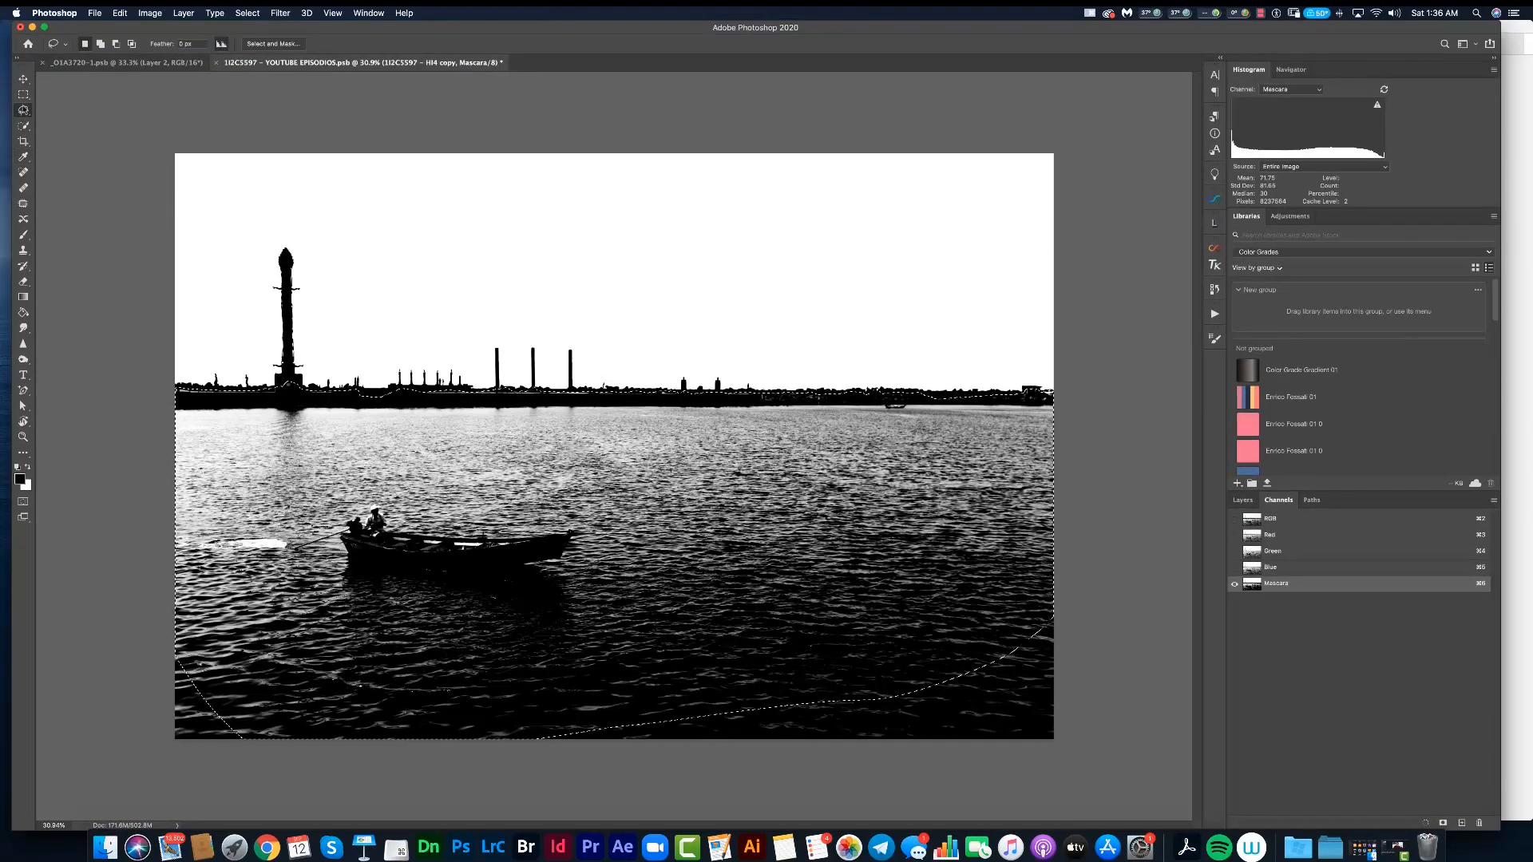
click(23, 94)
drag(168, 552, 1102, 776)
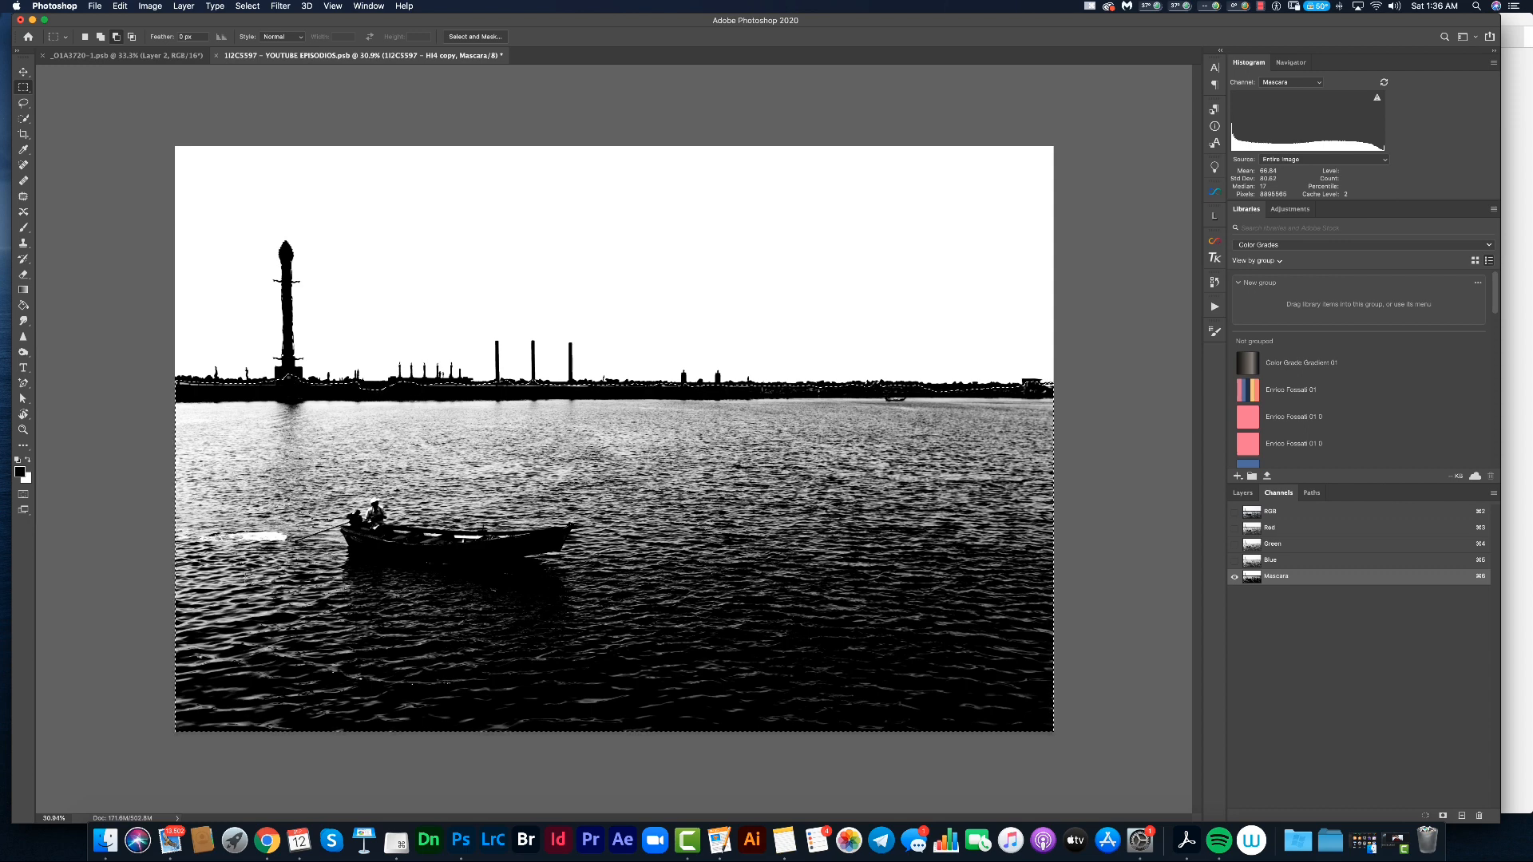
key(alt+BackSpace)
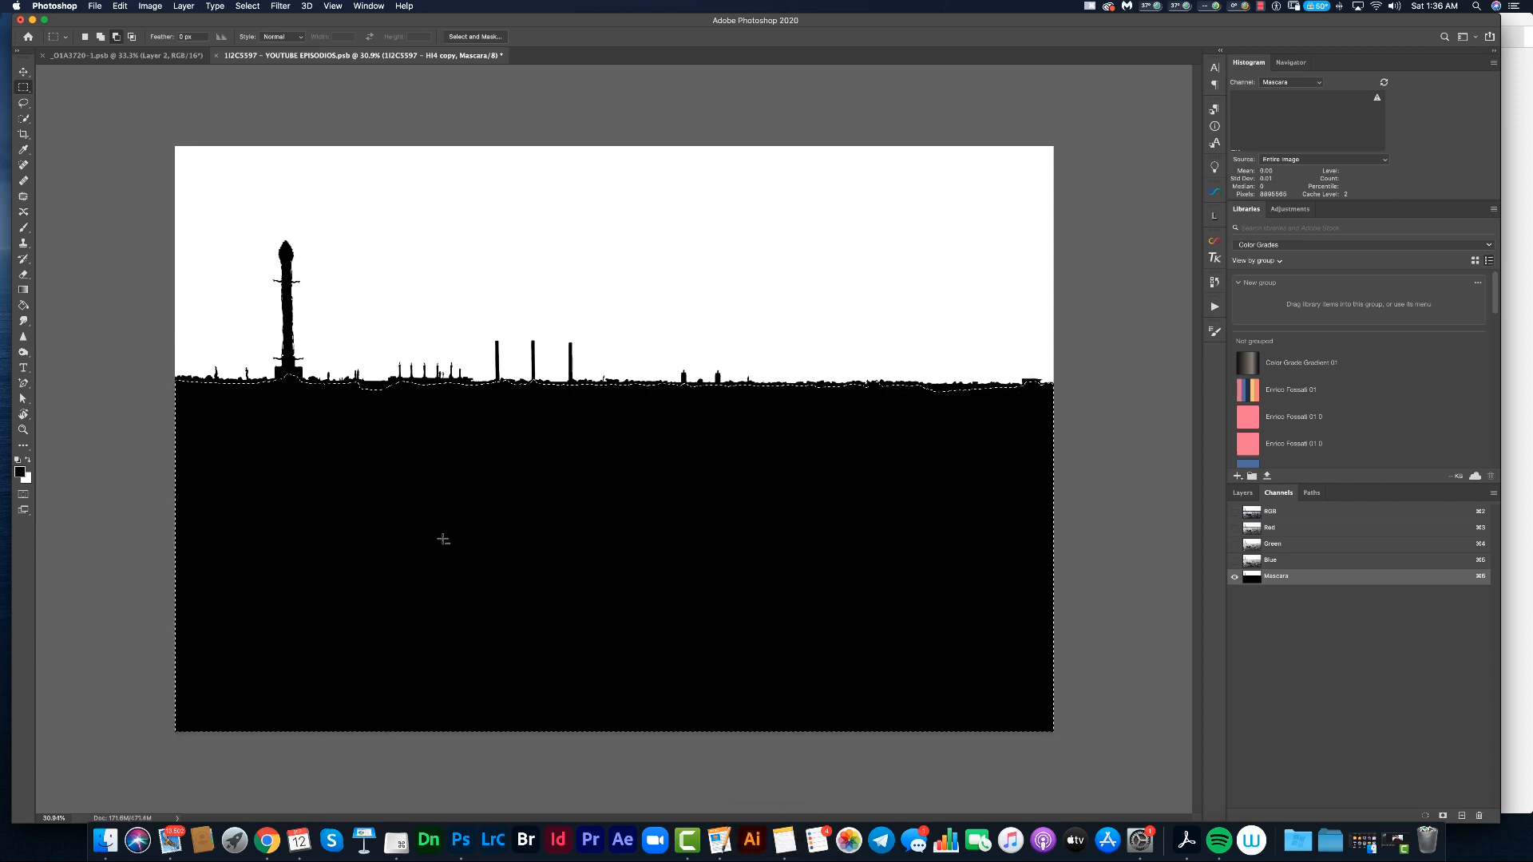
key(cmd+d)
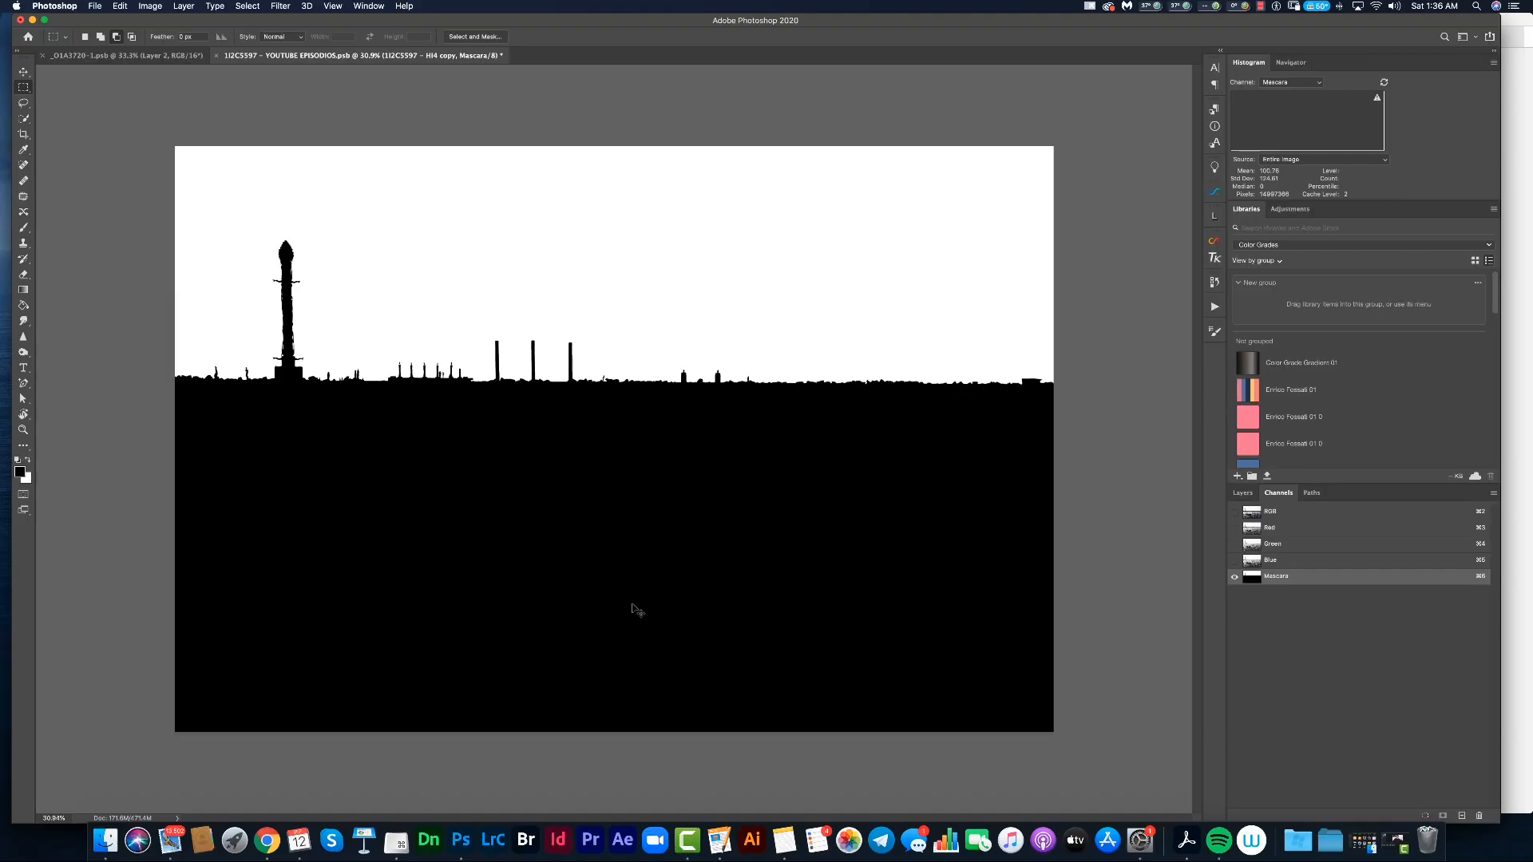
Invert the Mascara channel and load it as a selection.
key(super+i)
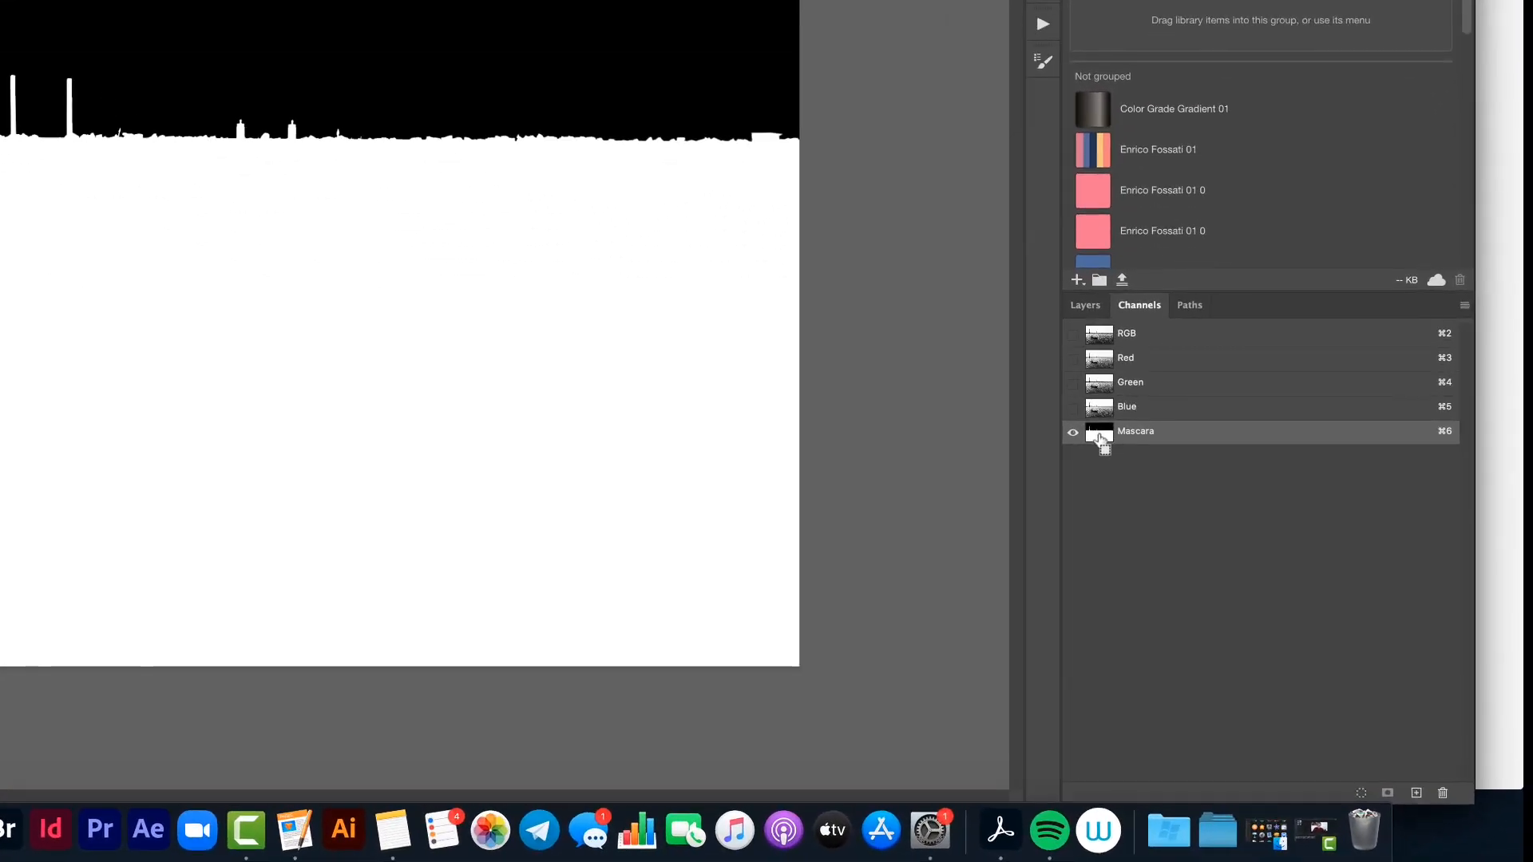
super+click(1253, 581)
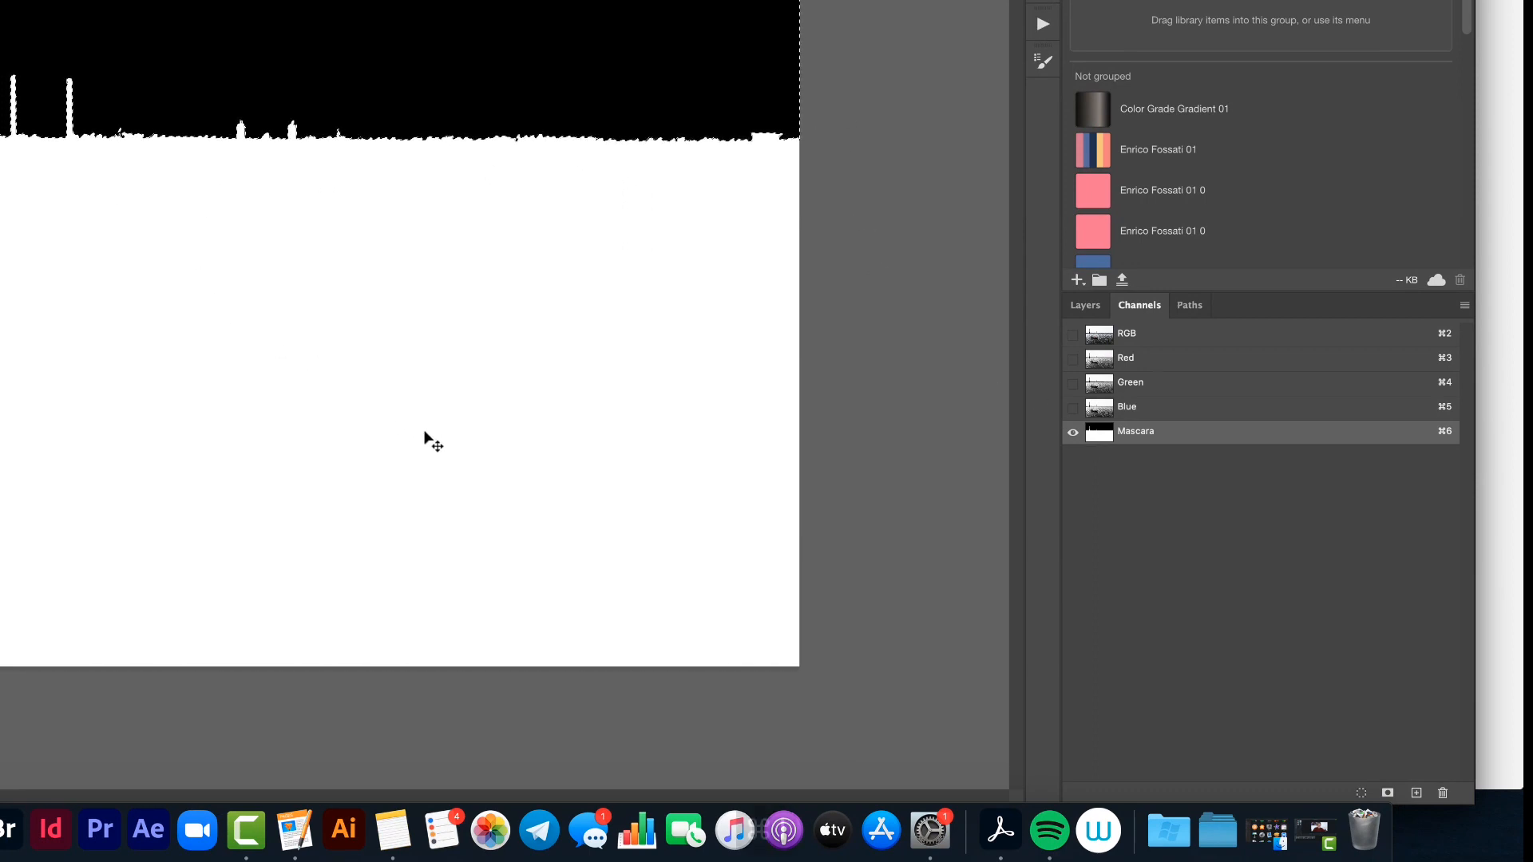
key(super+BackSpace)
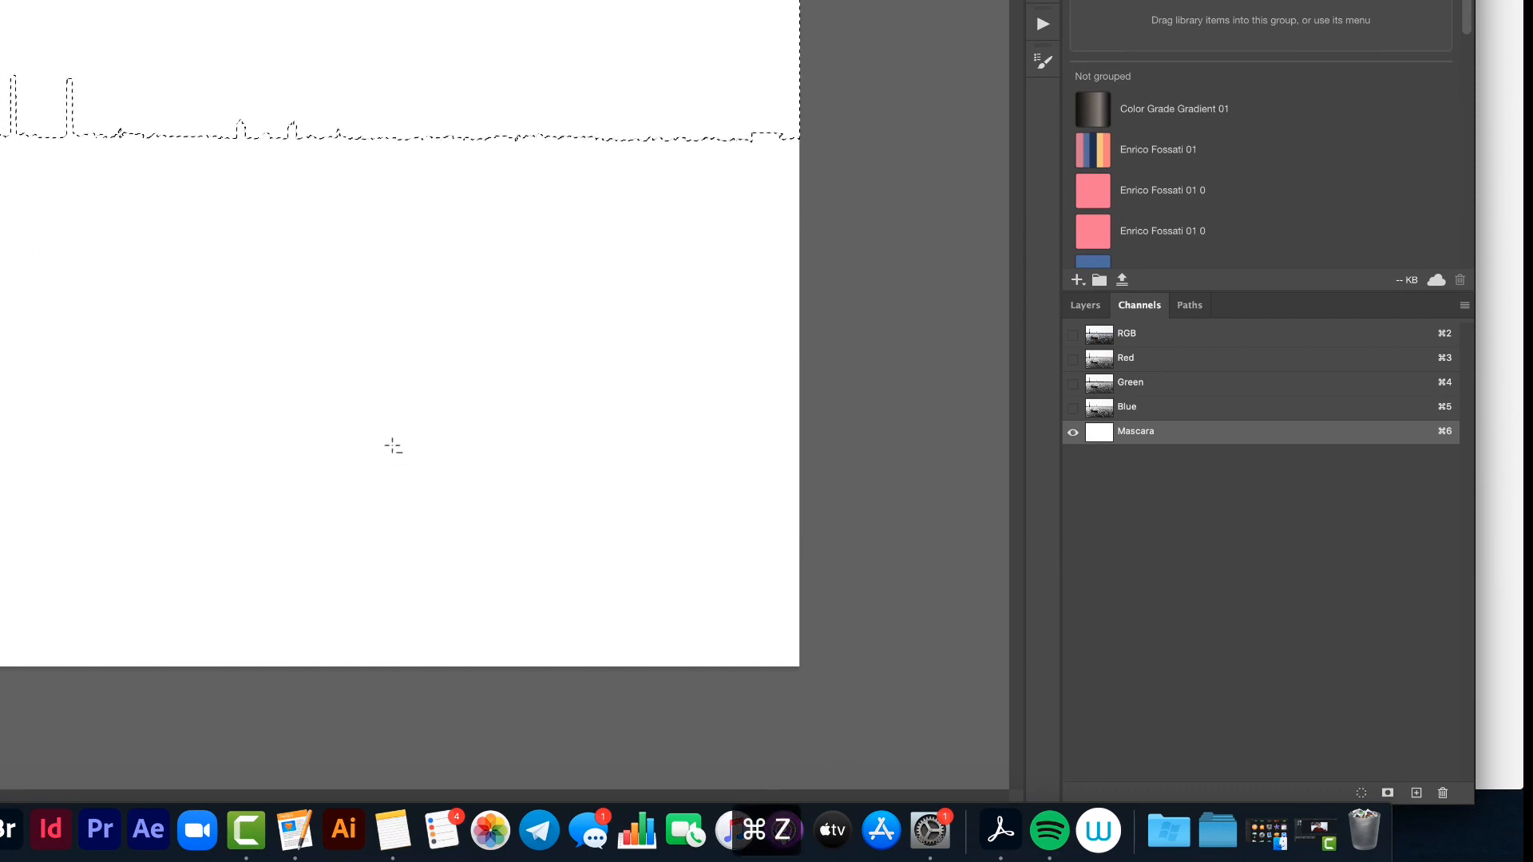
key(super+z)
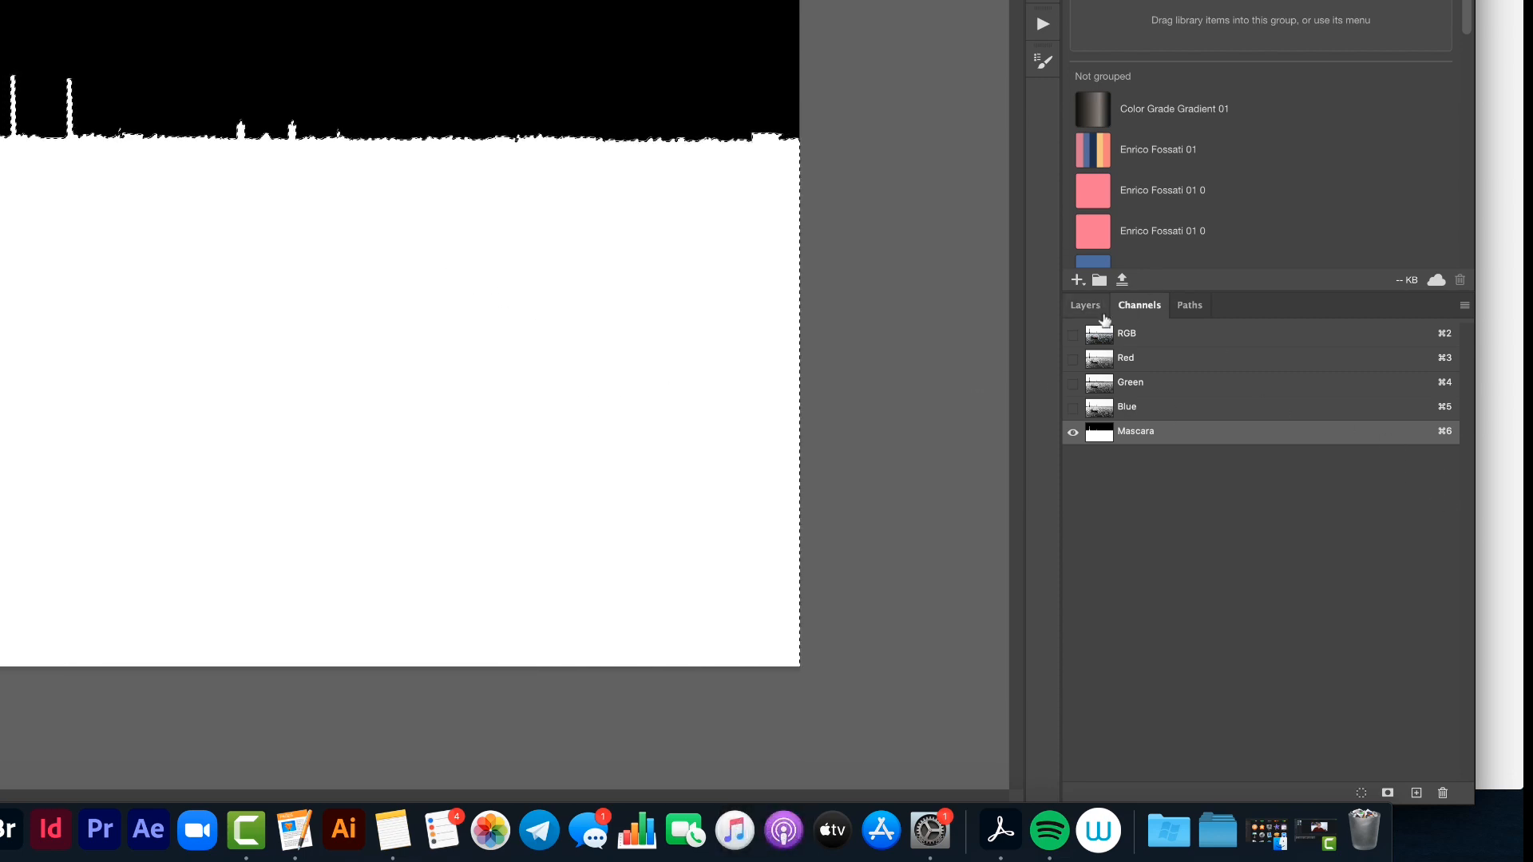
Return to the RGB composite, delete the high-contrast working layers, and add a layer mask from the selection to the 1I2C5597 - HI layer.
click(1134, 335)
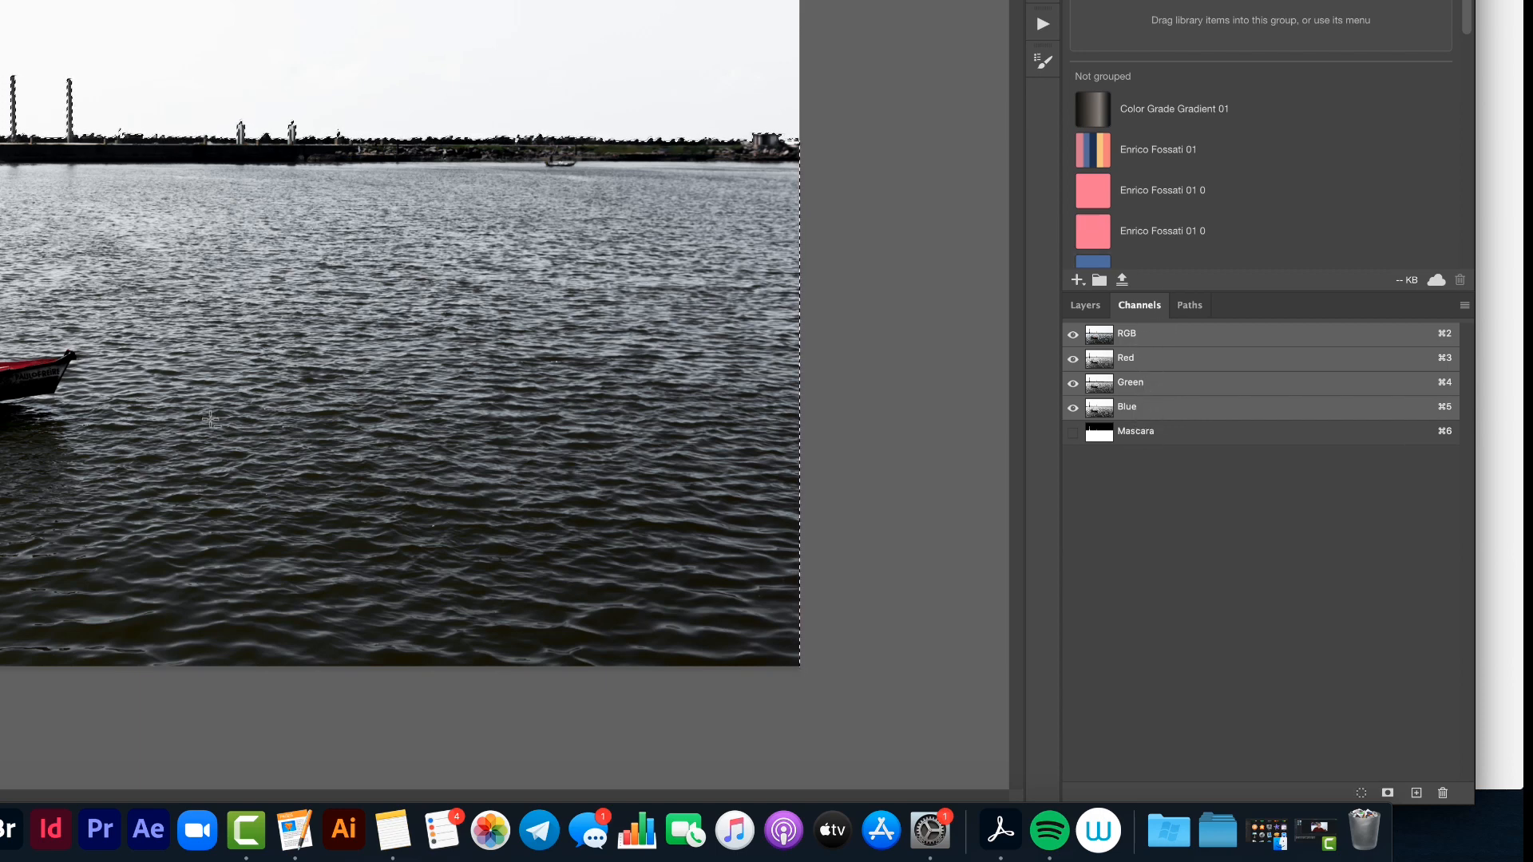
click(1090, 310)
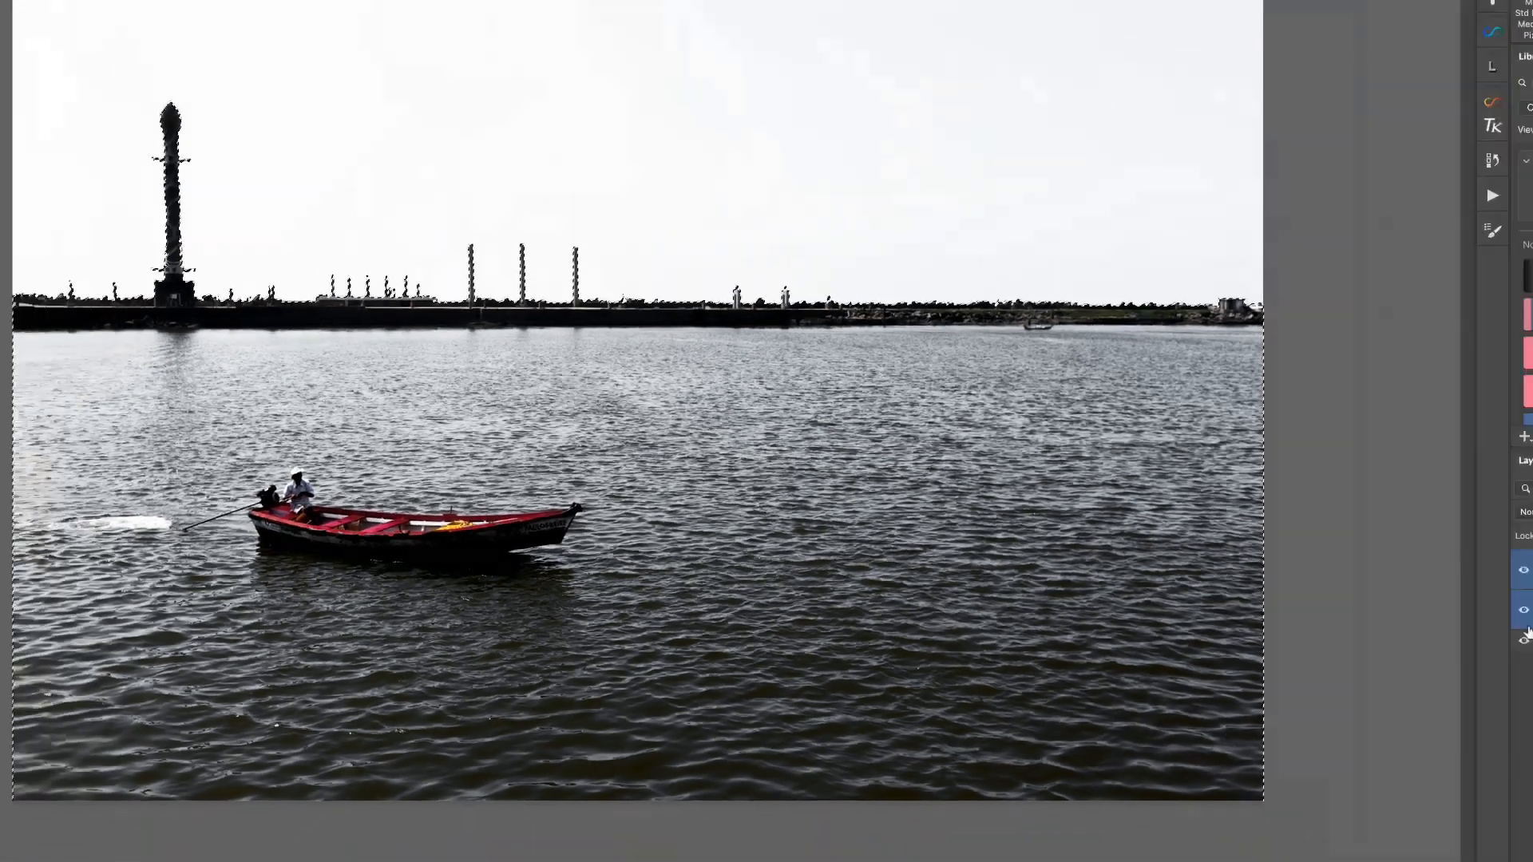
drag(1264, 576, 1476, 818)
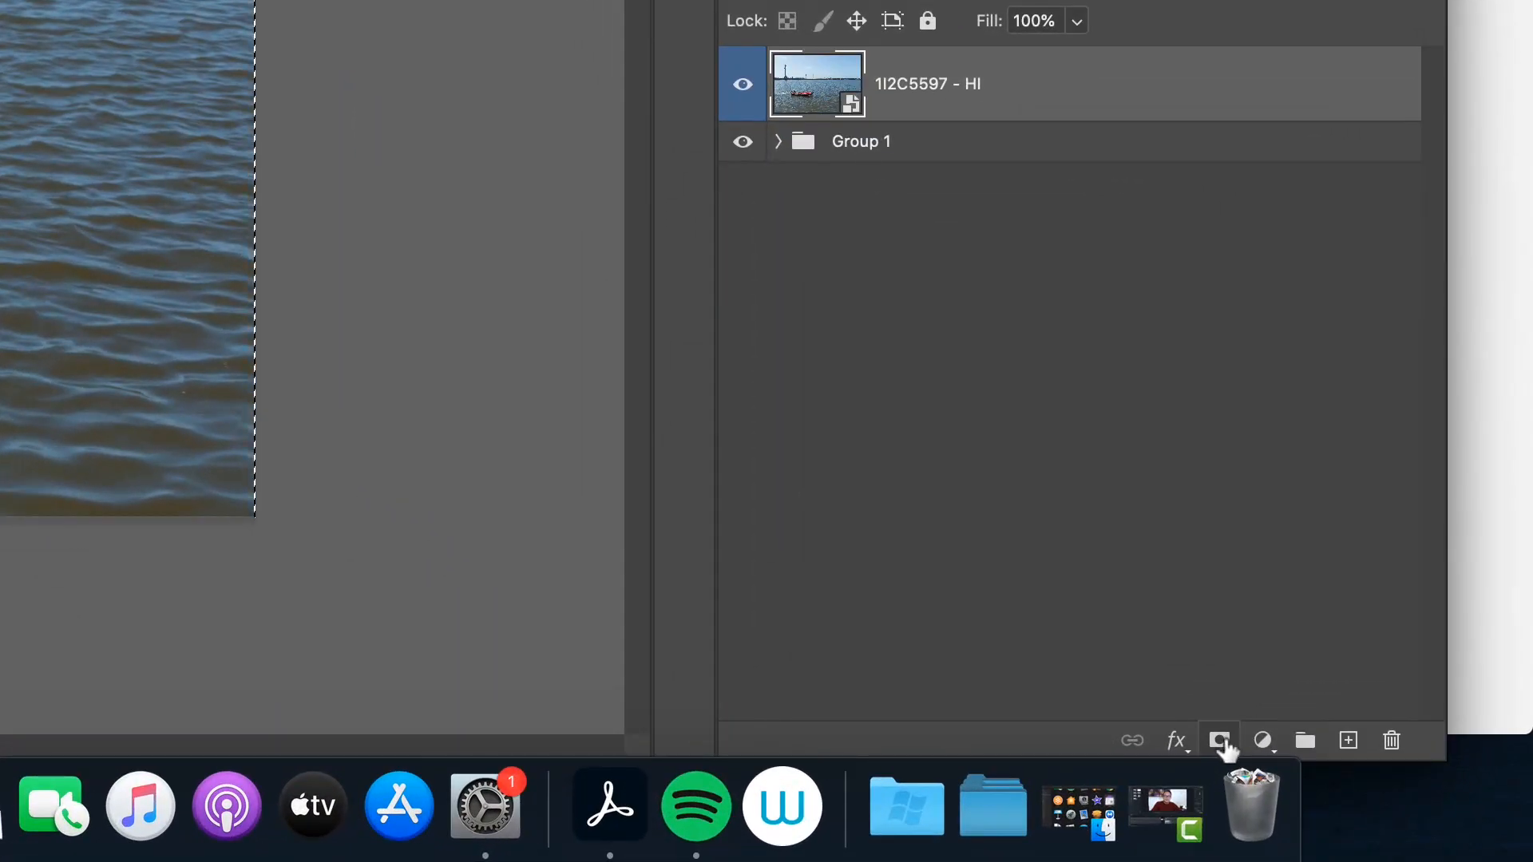
click(1219, 741)
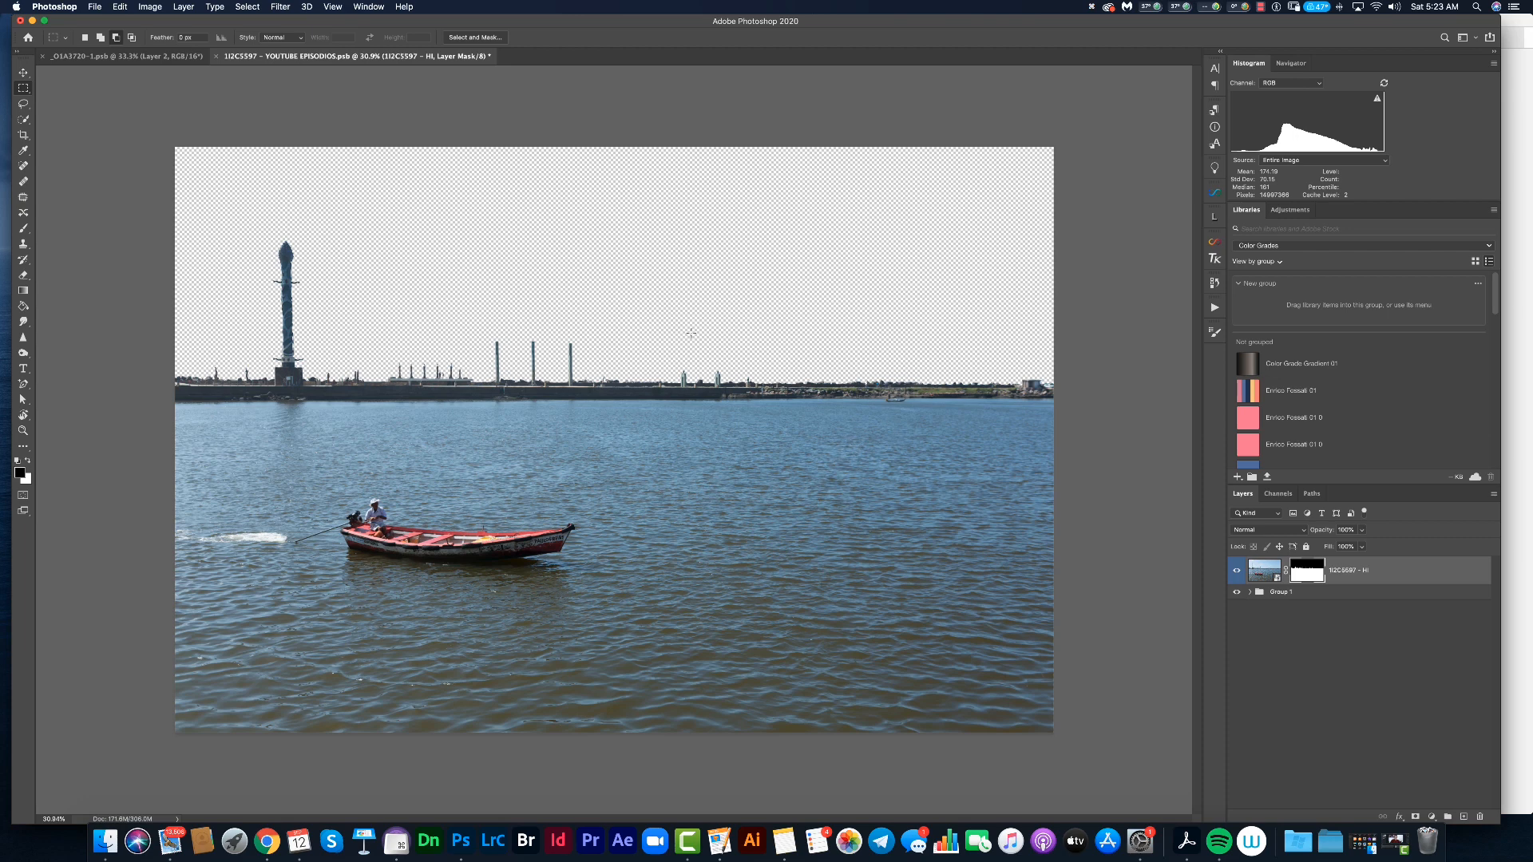
Clear any active selection, expand Group 1, and show the cloudy sky on Layer 2 behind the masked photo.
key(super+d)
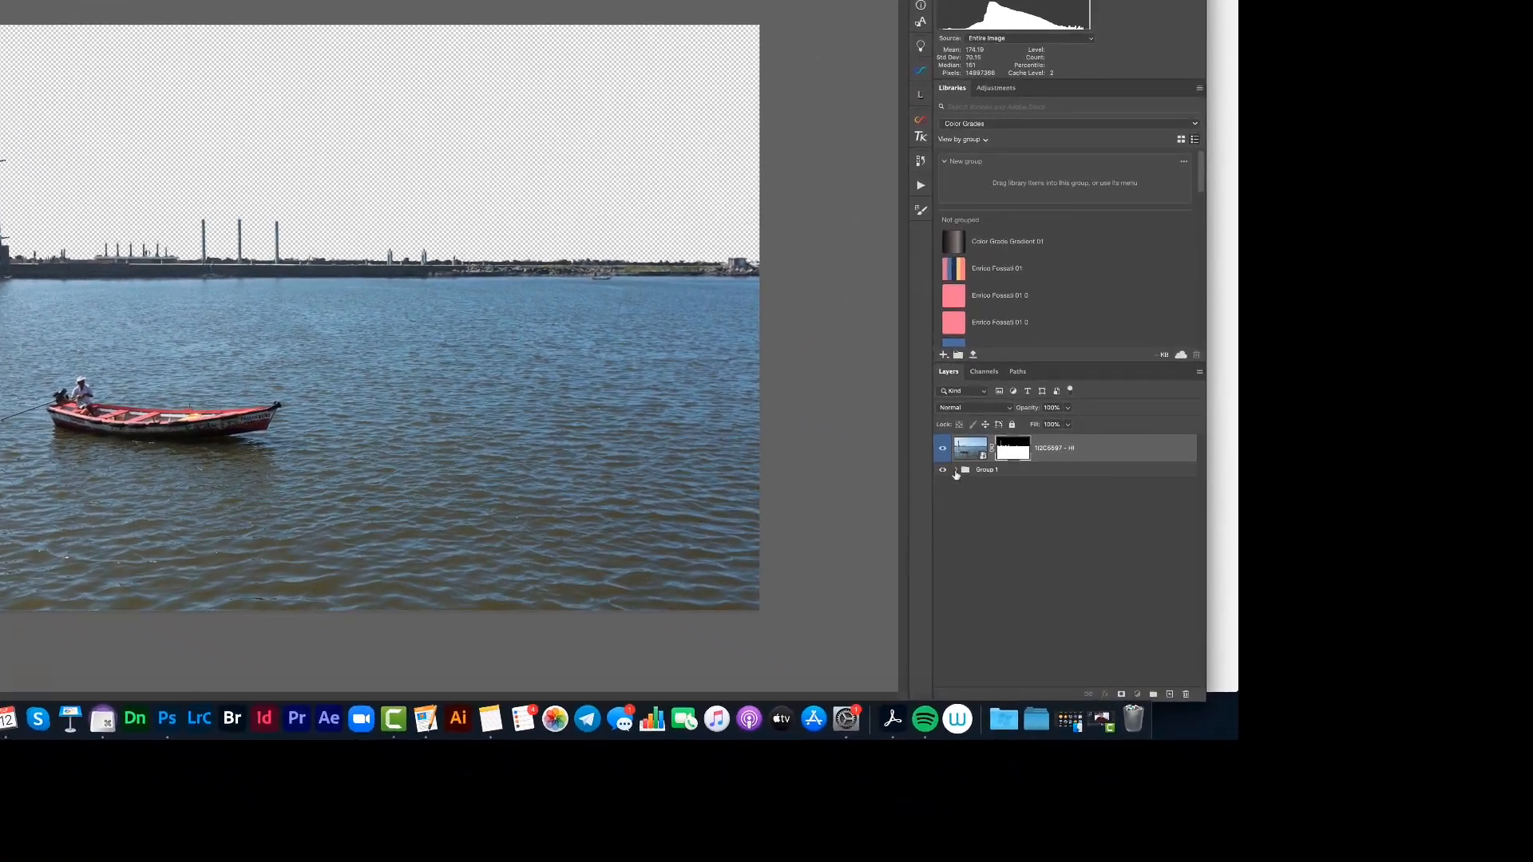
click(1249, 592)
click(943, 491)
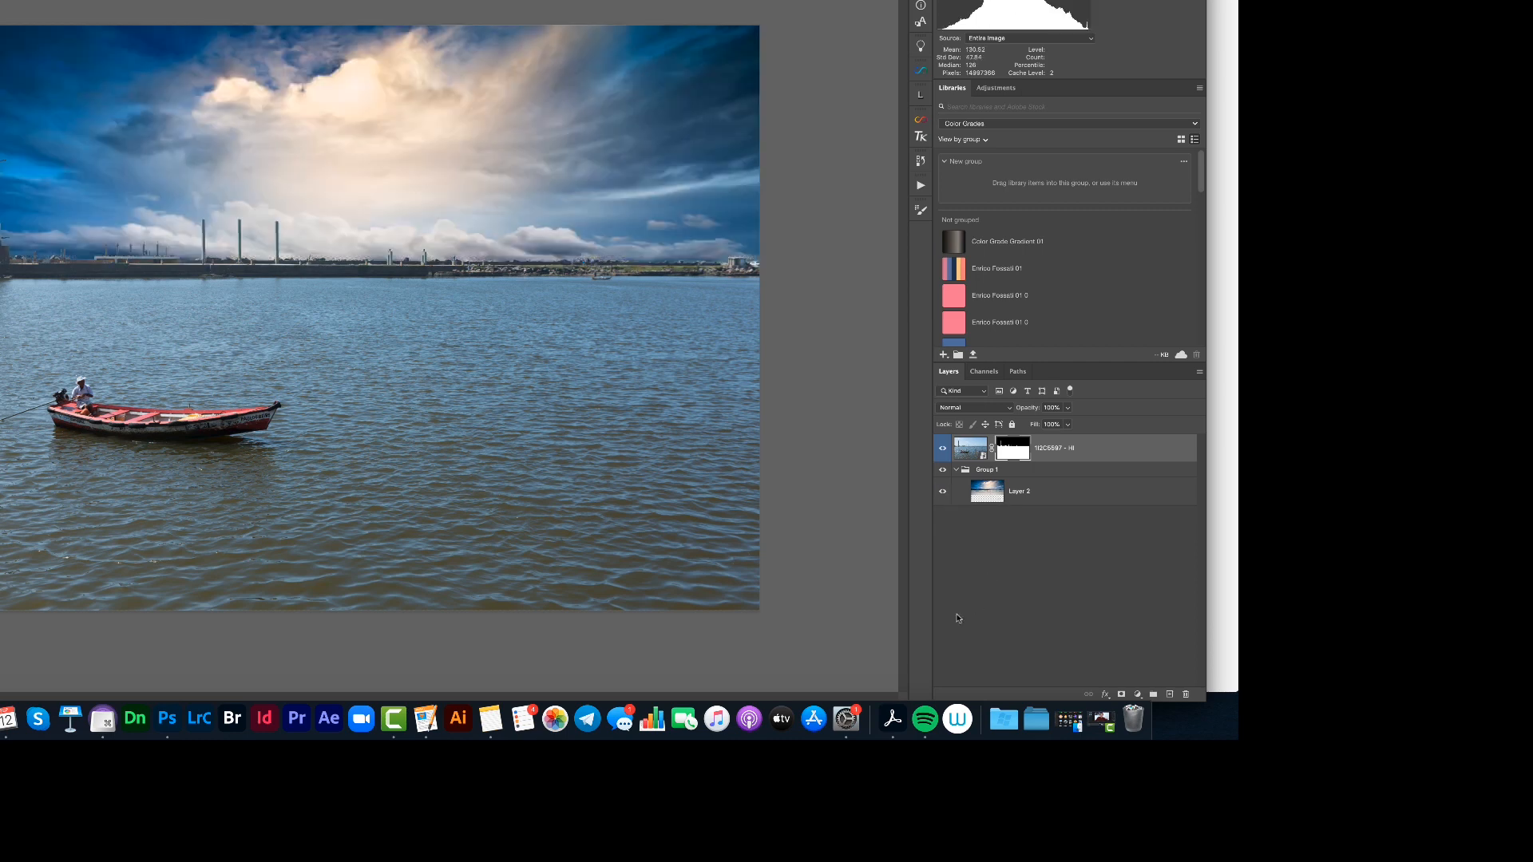
click(1034, 501)
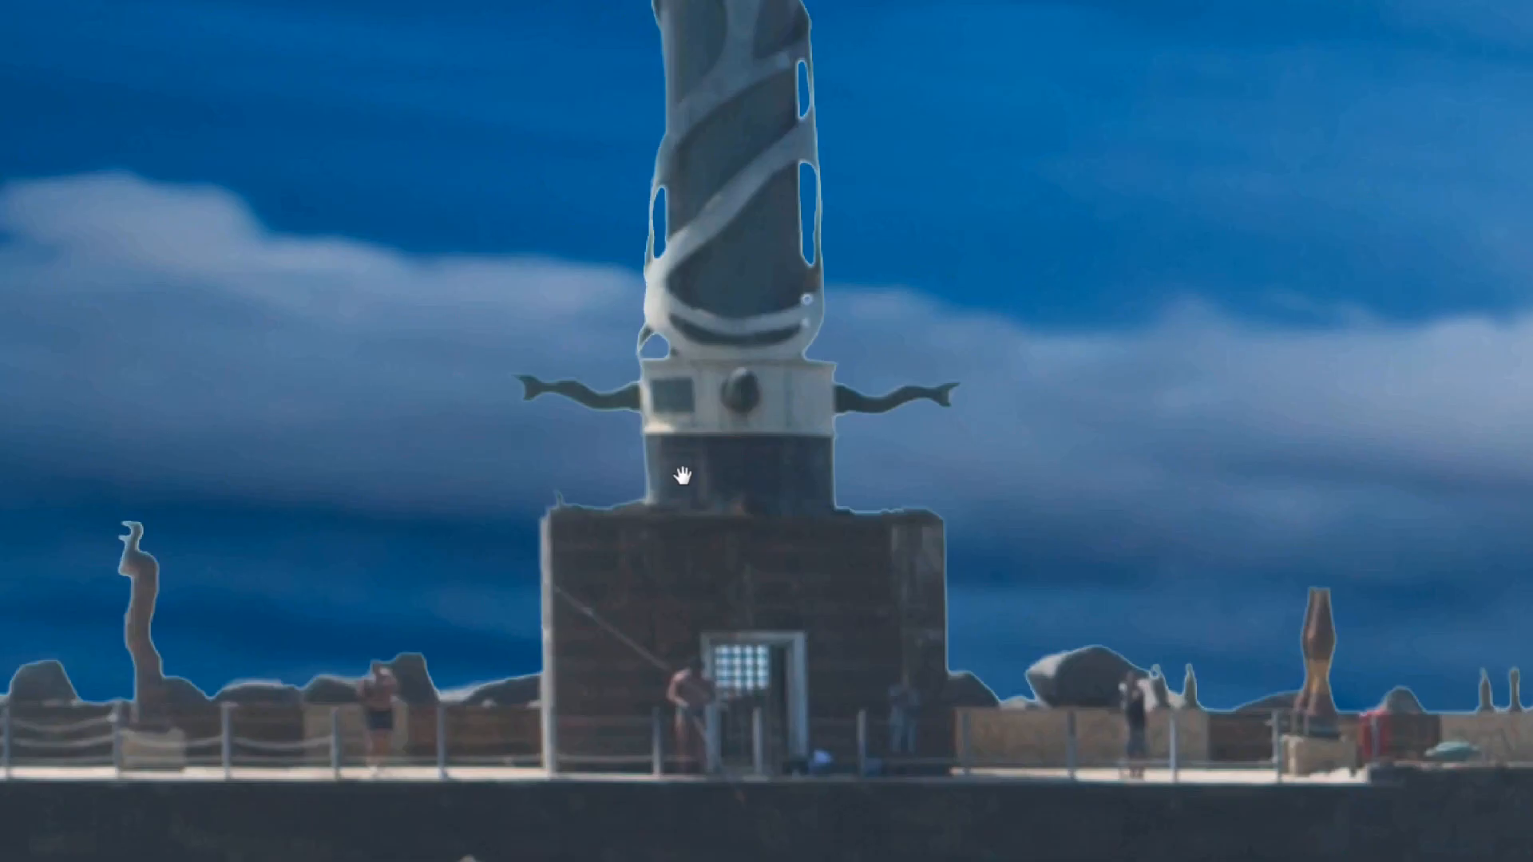
Examine the mask edges against the new sky around the tower's base, the rocks and the small statues along the pier.
drag(682, 476, 1102, 472)
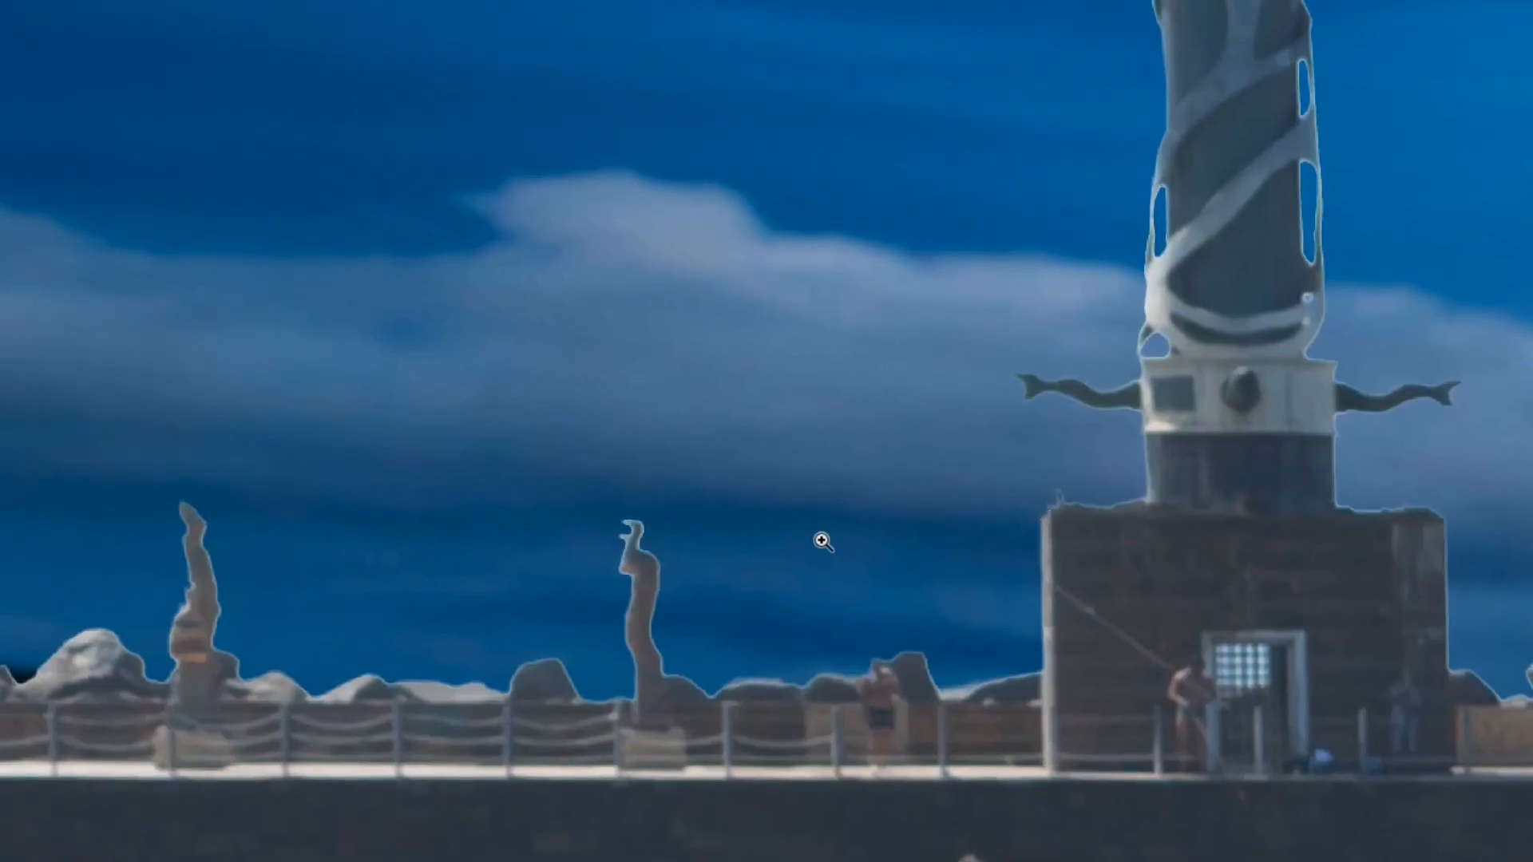
drag(770, 656, 1085, 325)
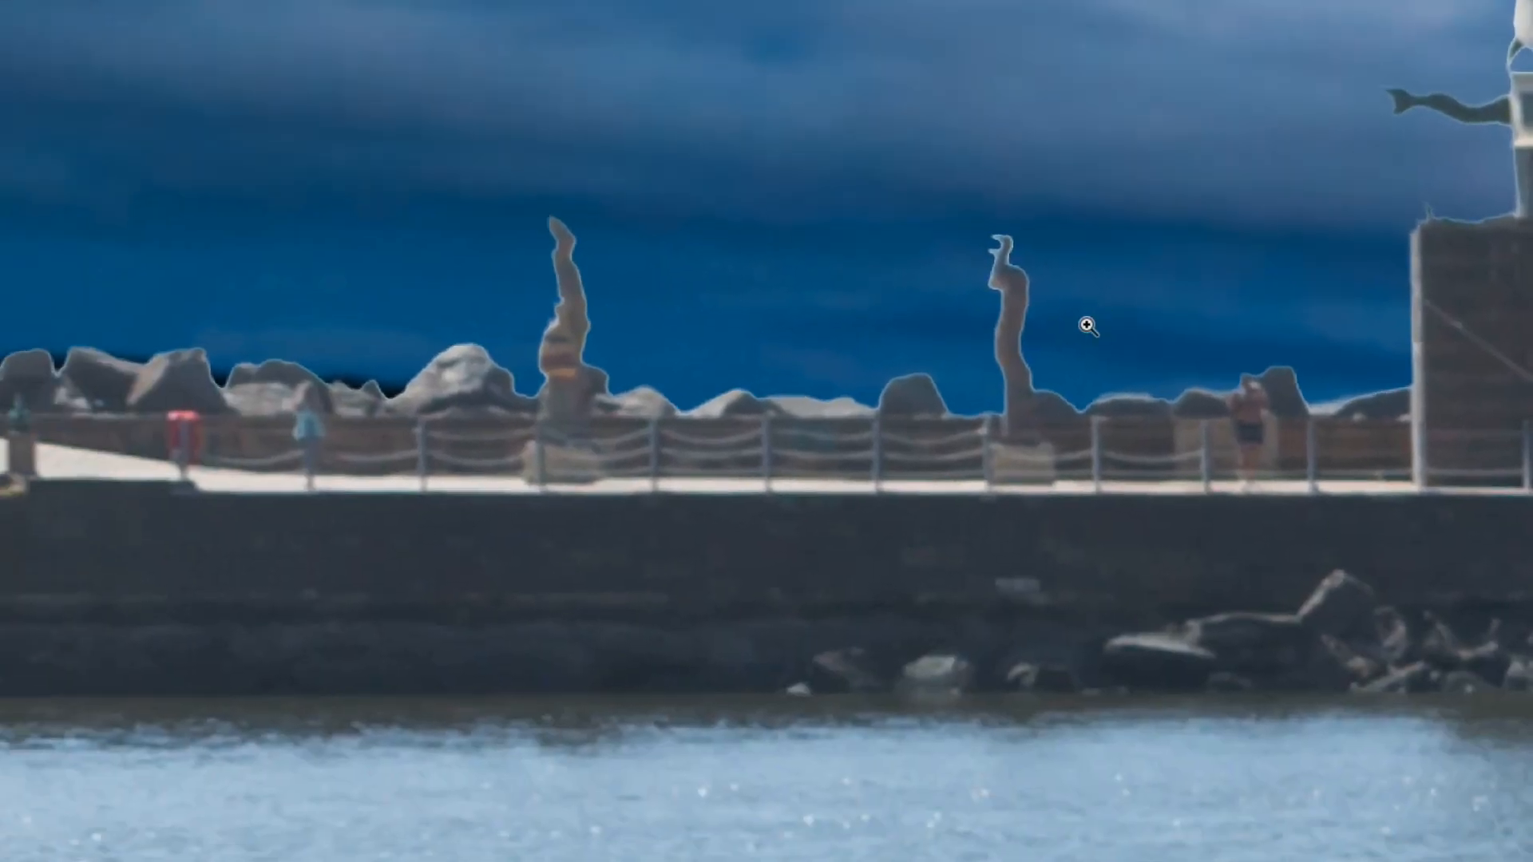
click(997, 279)
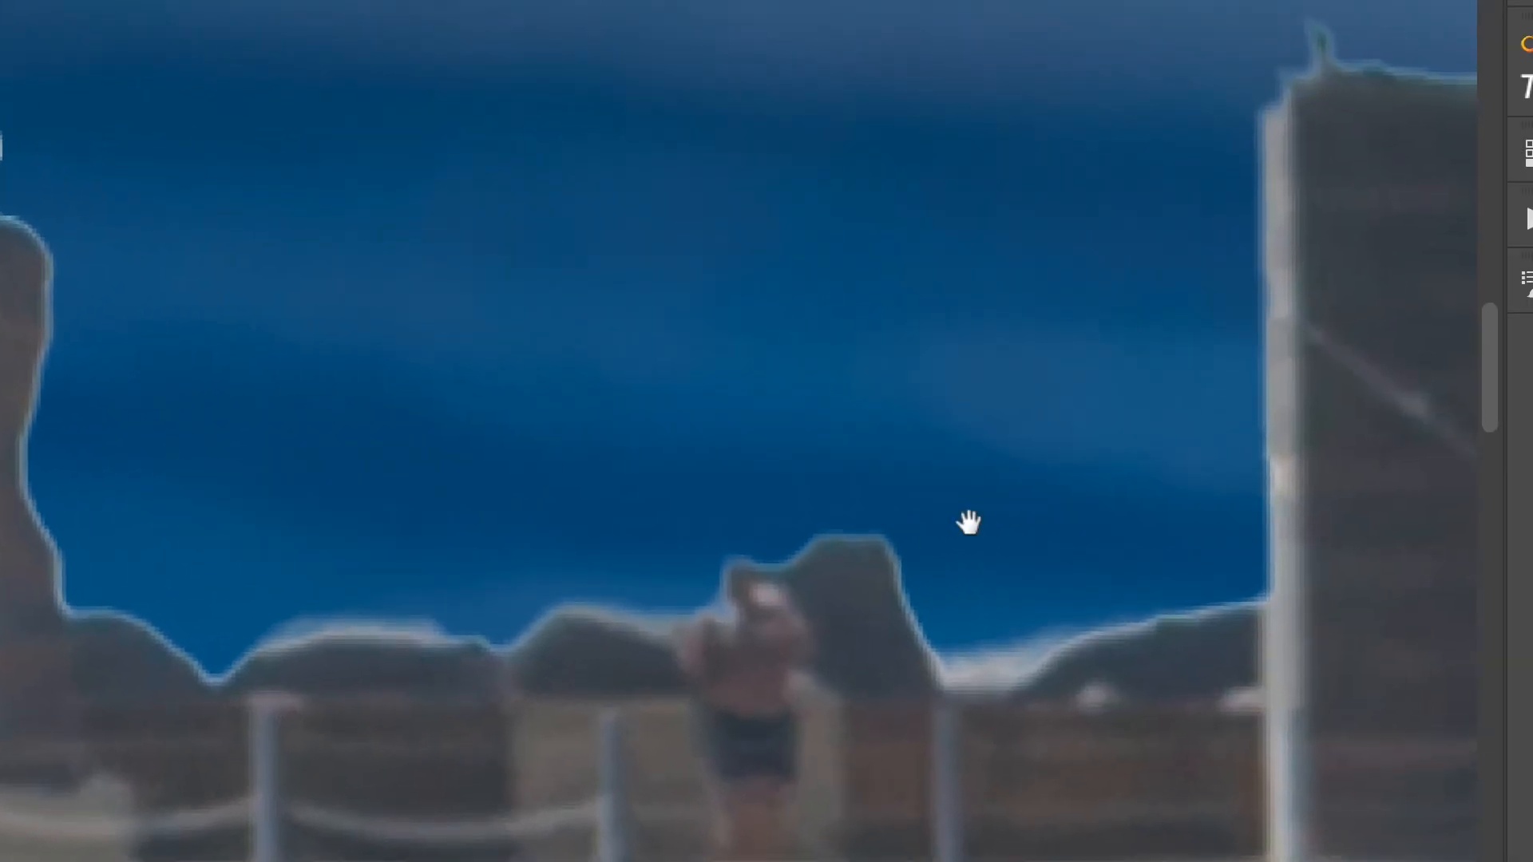
drag(968, 524, 354, 543)
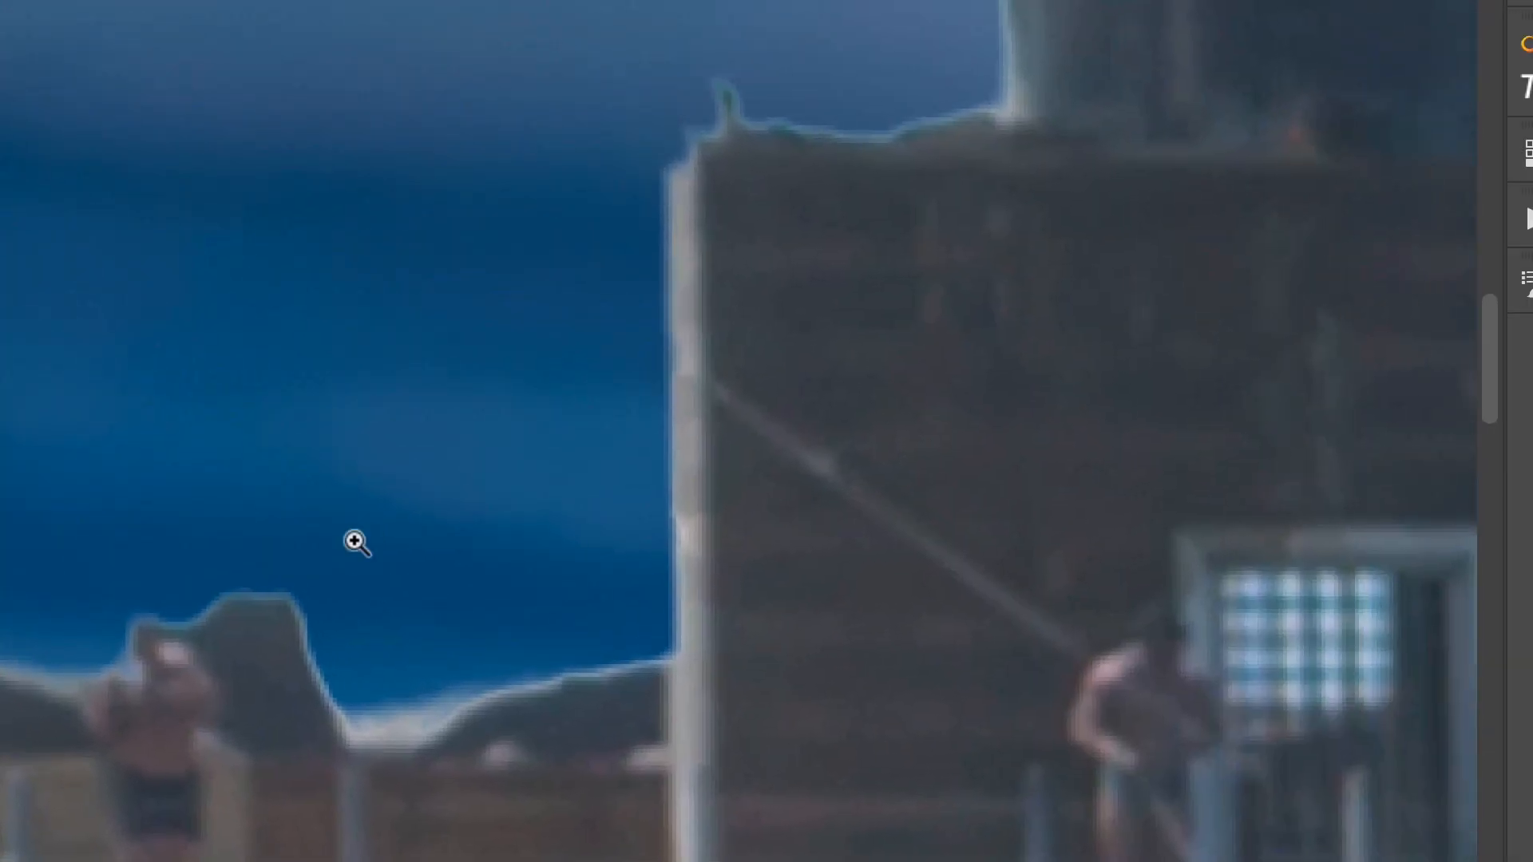